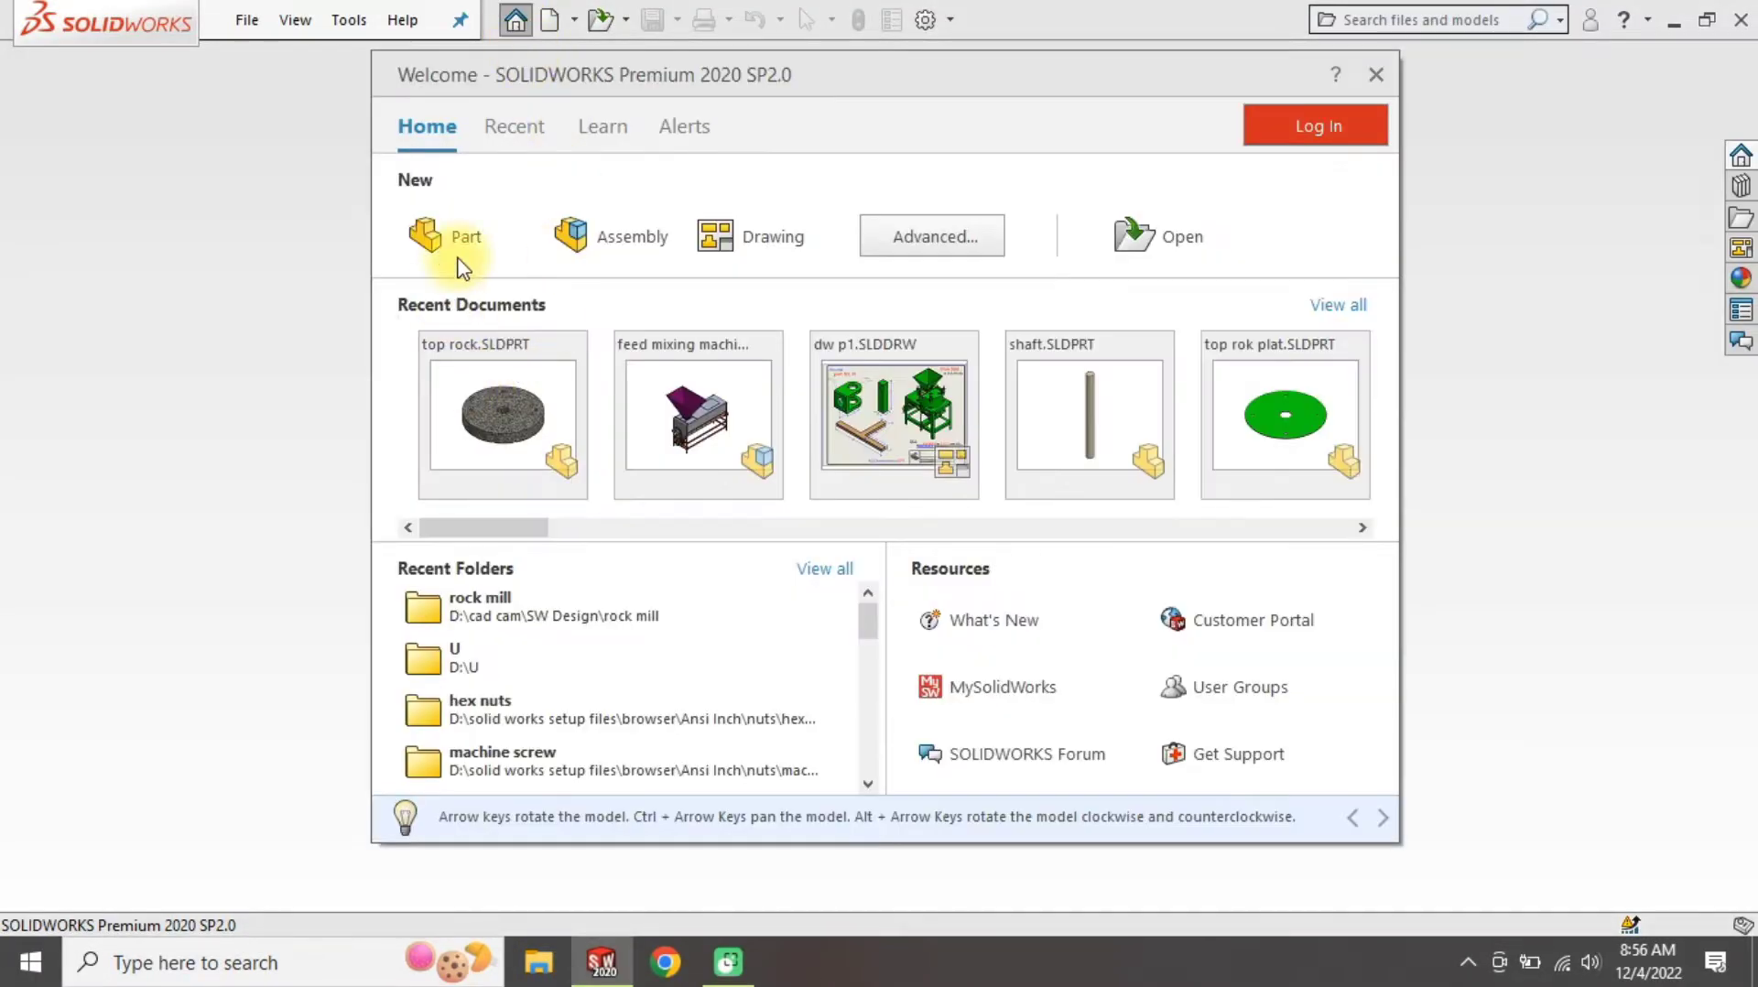
Create a new blank Part document from the Welcome dialog
left_click(459, 243)
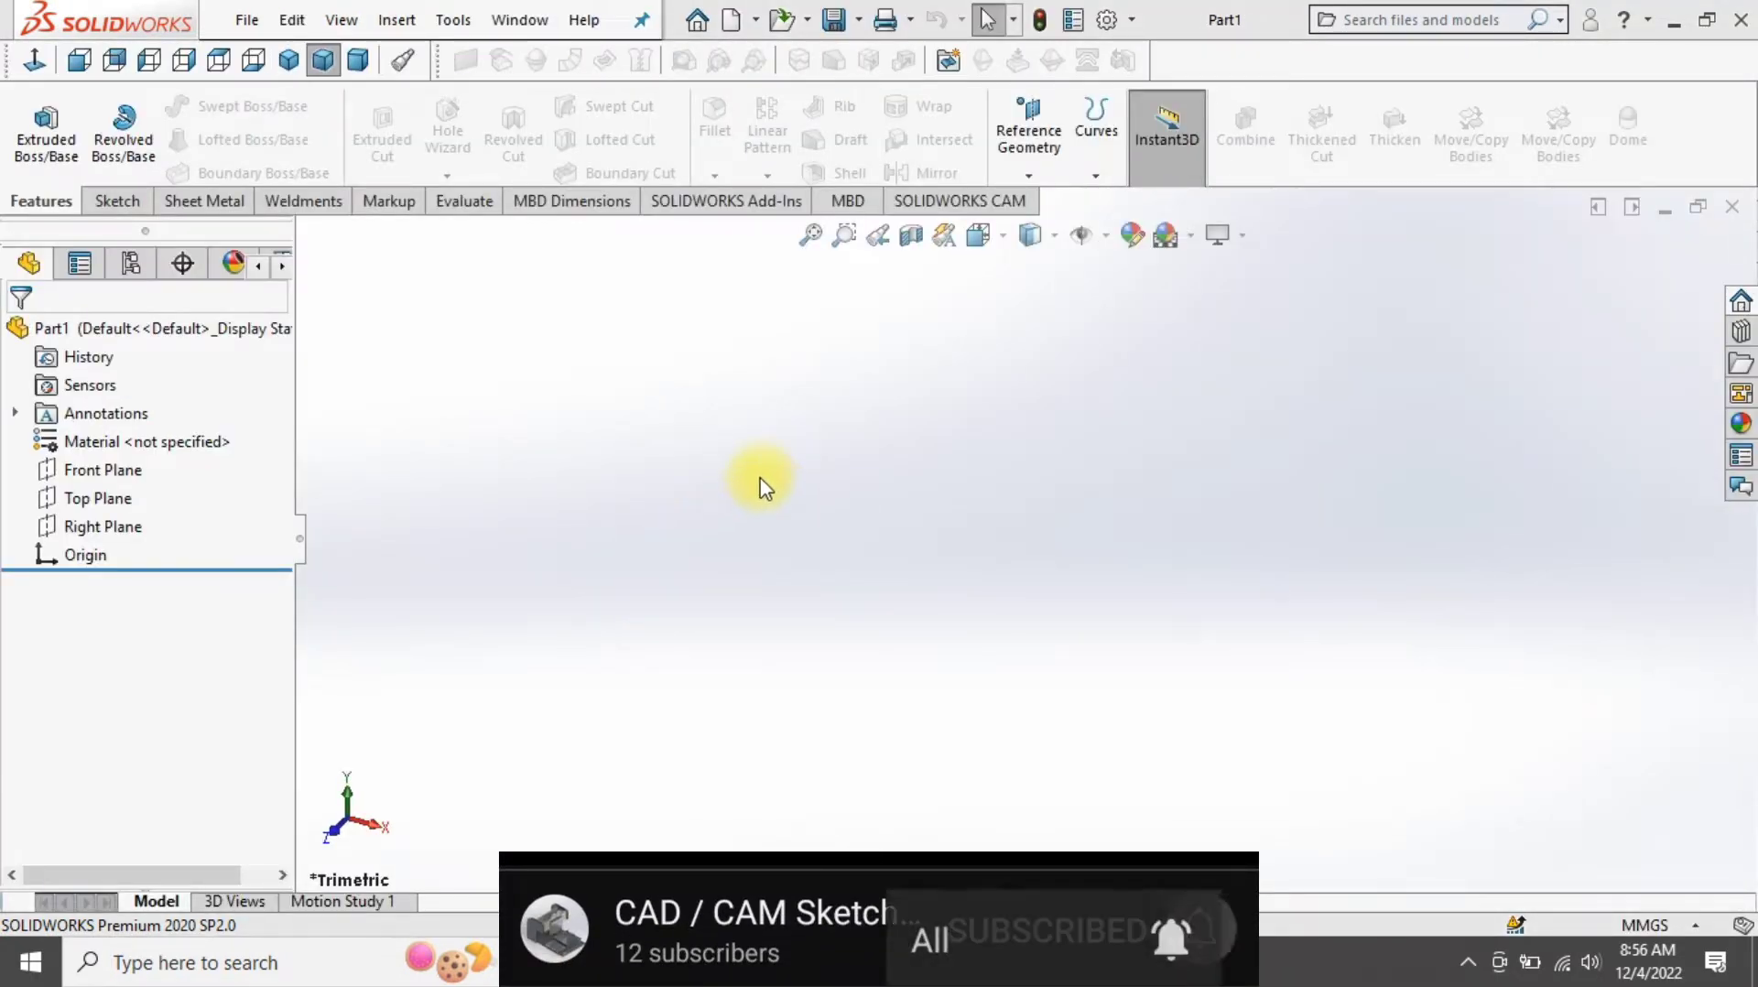
Switch the part's unit system to IPS (inch)
left_click(98, 498)
left_click(157, 451)
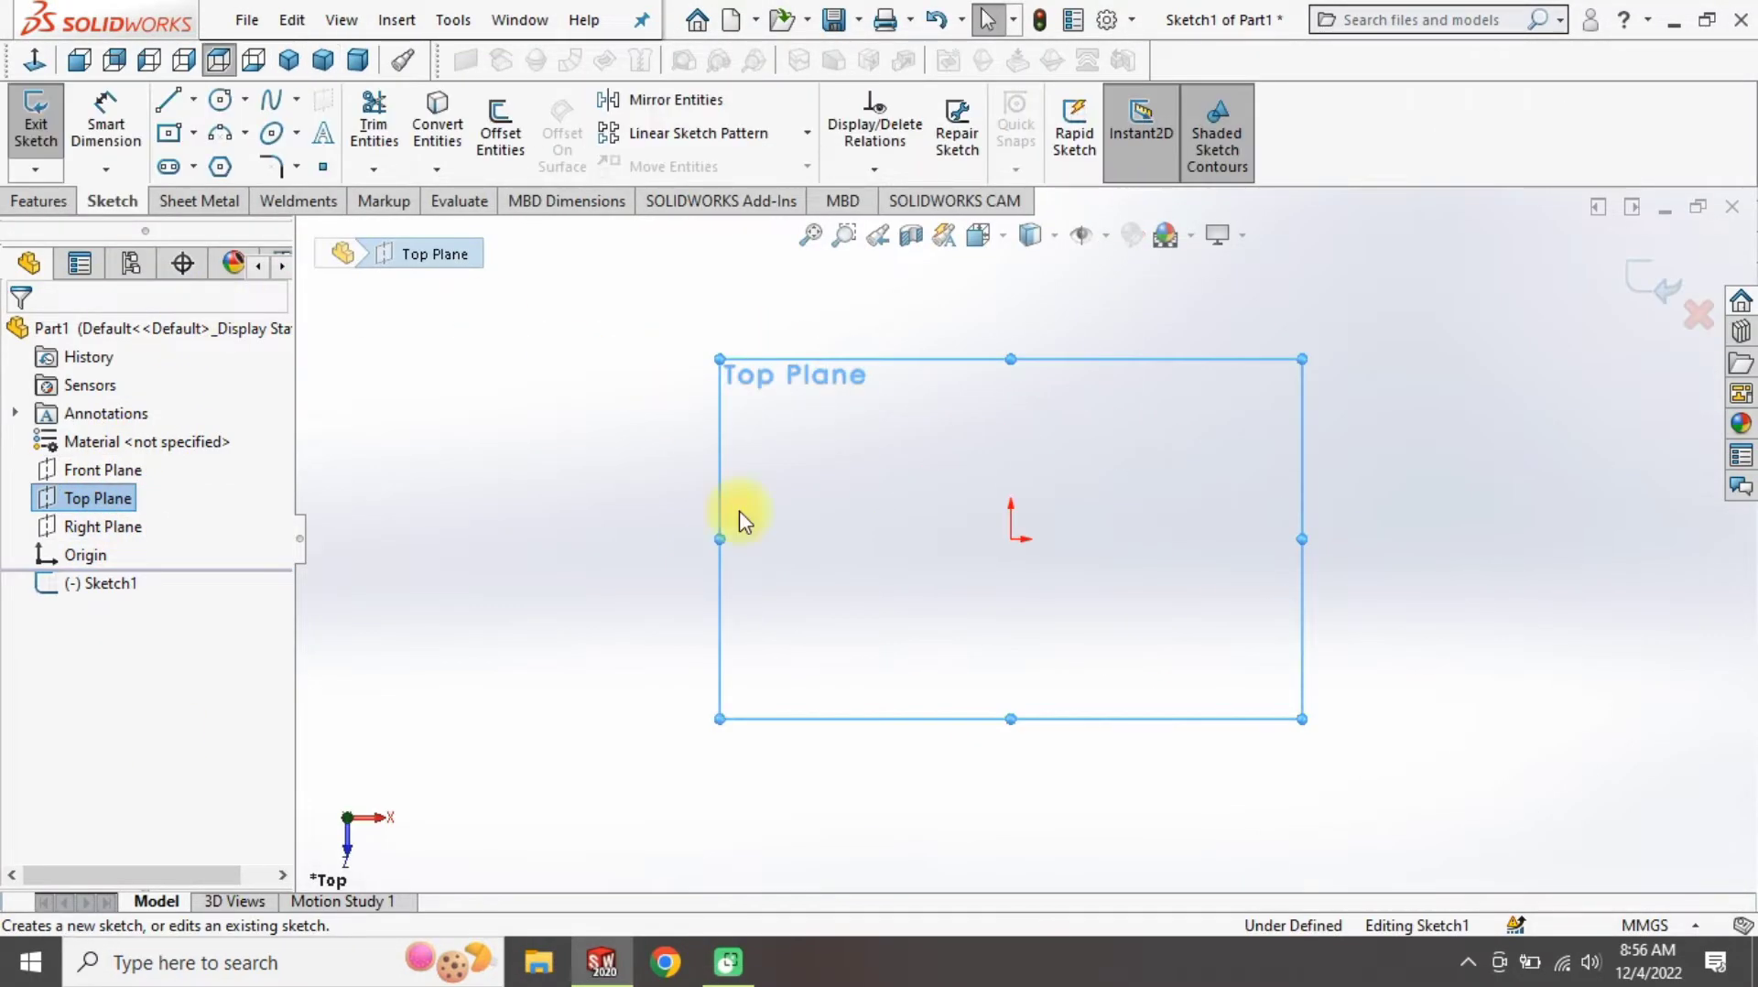
left_click(1672, 925)
left_click(1506, 846)
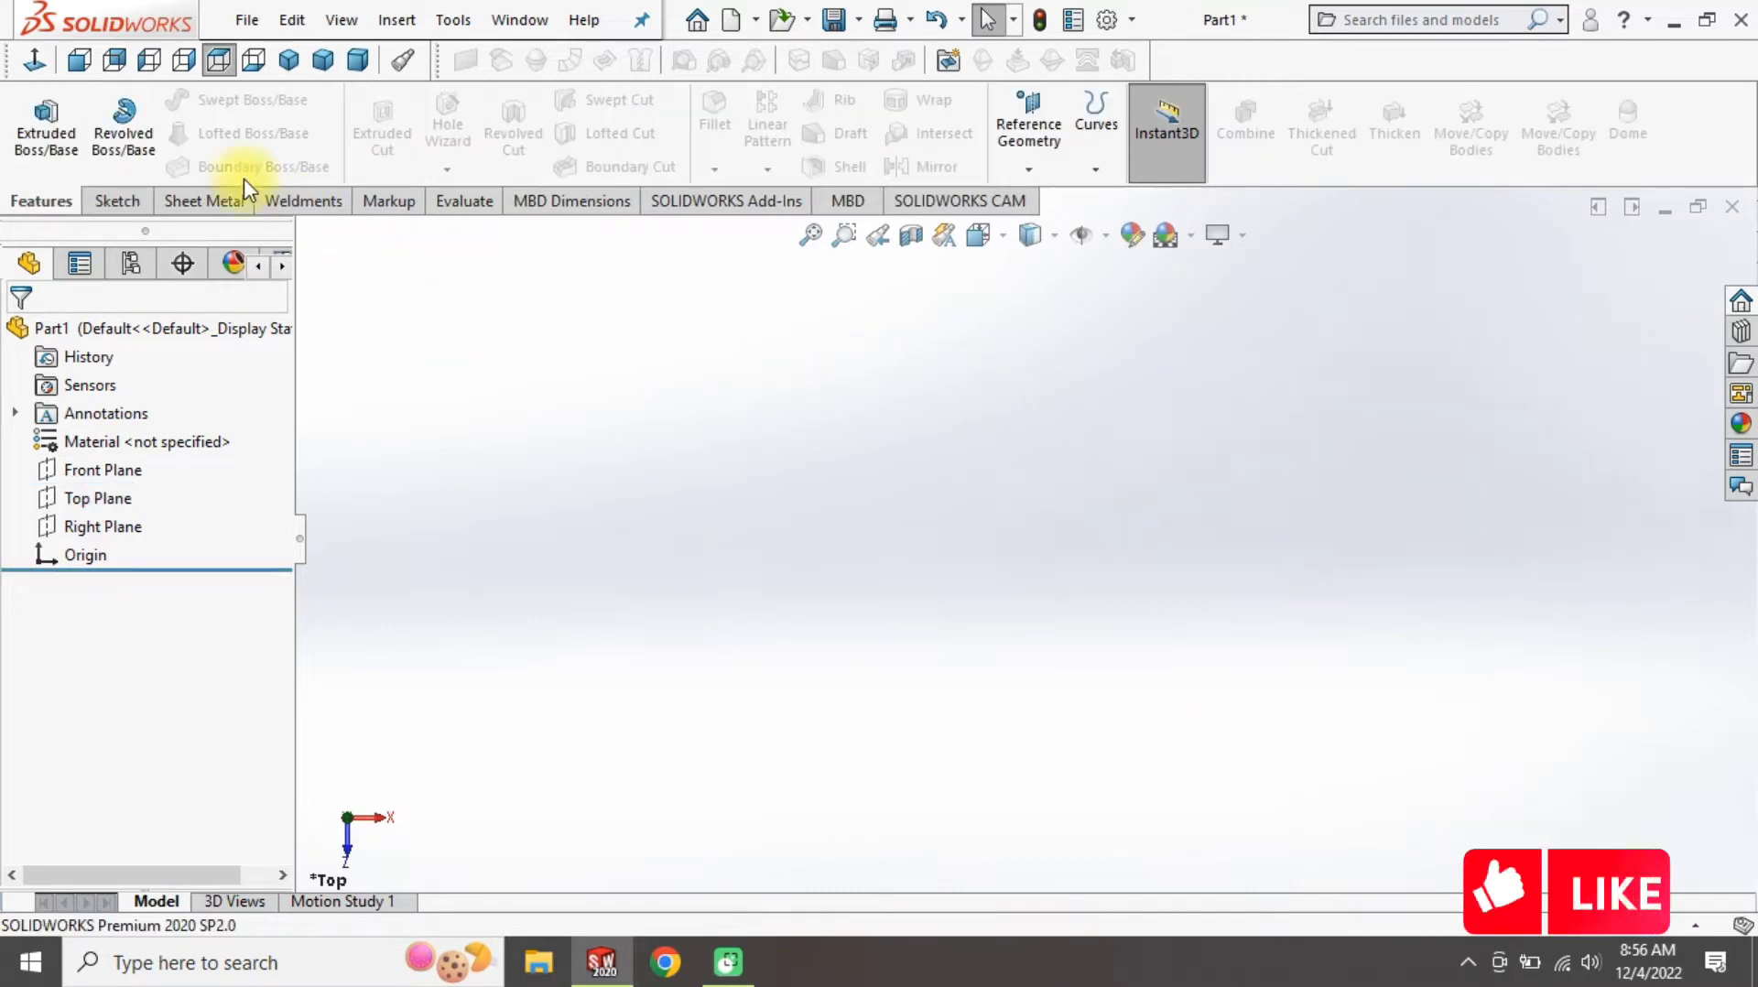
Sketch two concentric circles centred on the origin on the Top Plane
left_click(98, 498)
left_click(119, 450)
left_click(220, 99)
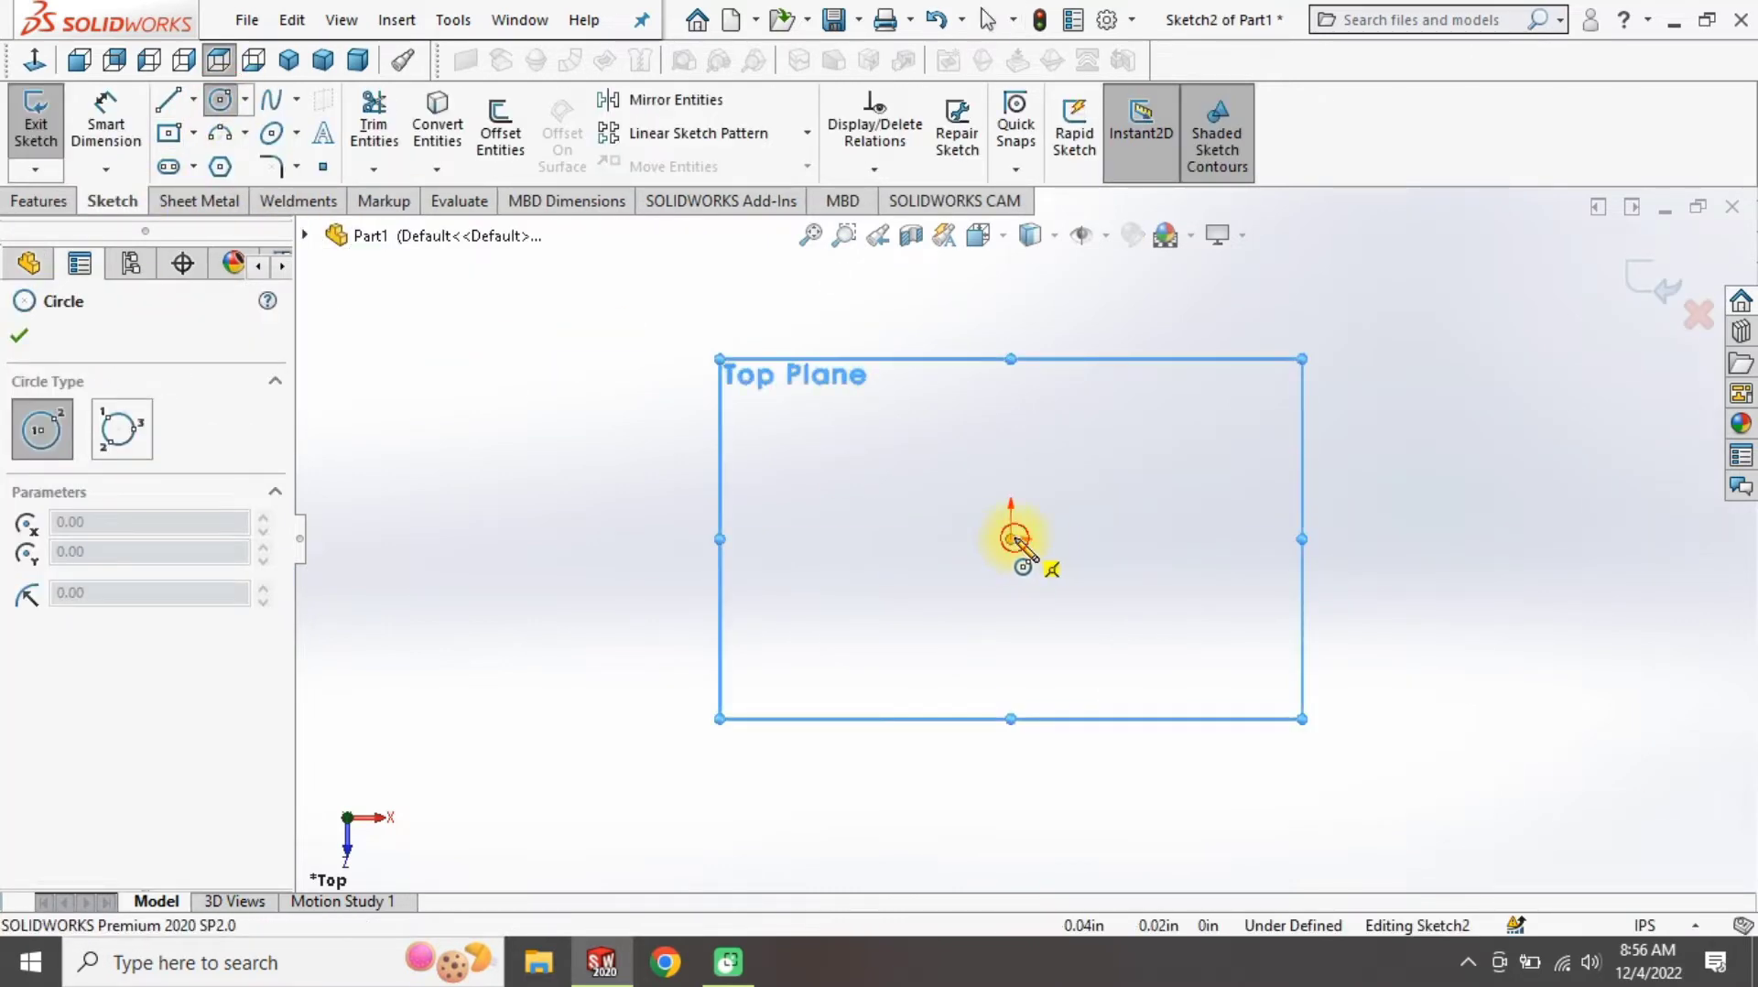
left_click_drag(1013, 539, 1011, 600)
left_click_drag(1010, 540, 1240, 640)
right_click_drag(1277, 668, 1249, 635)
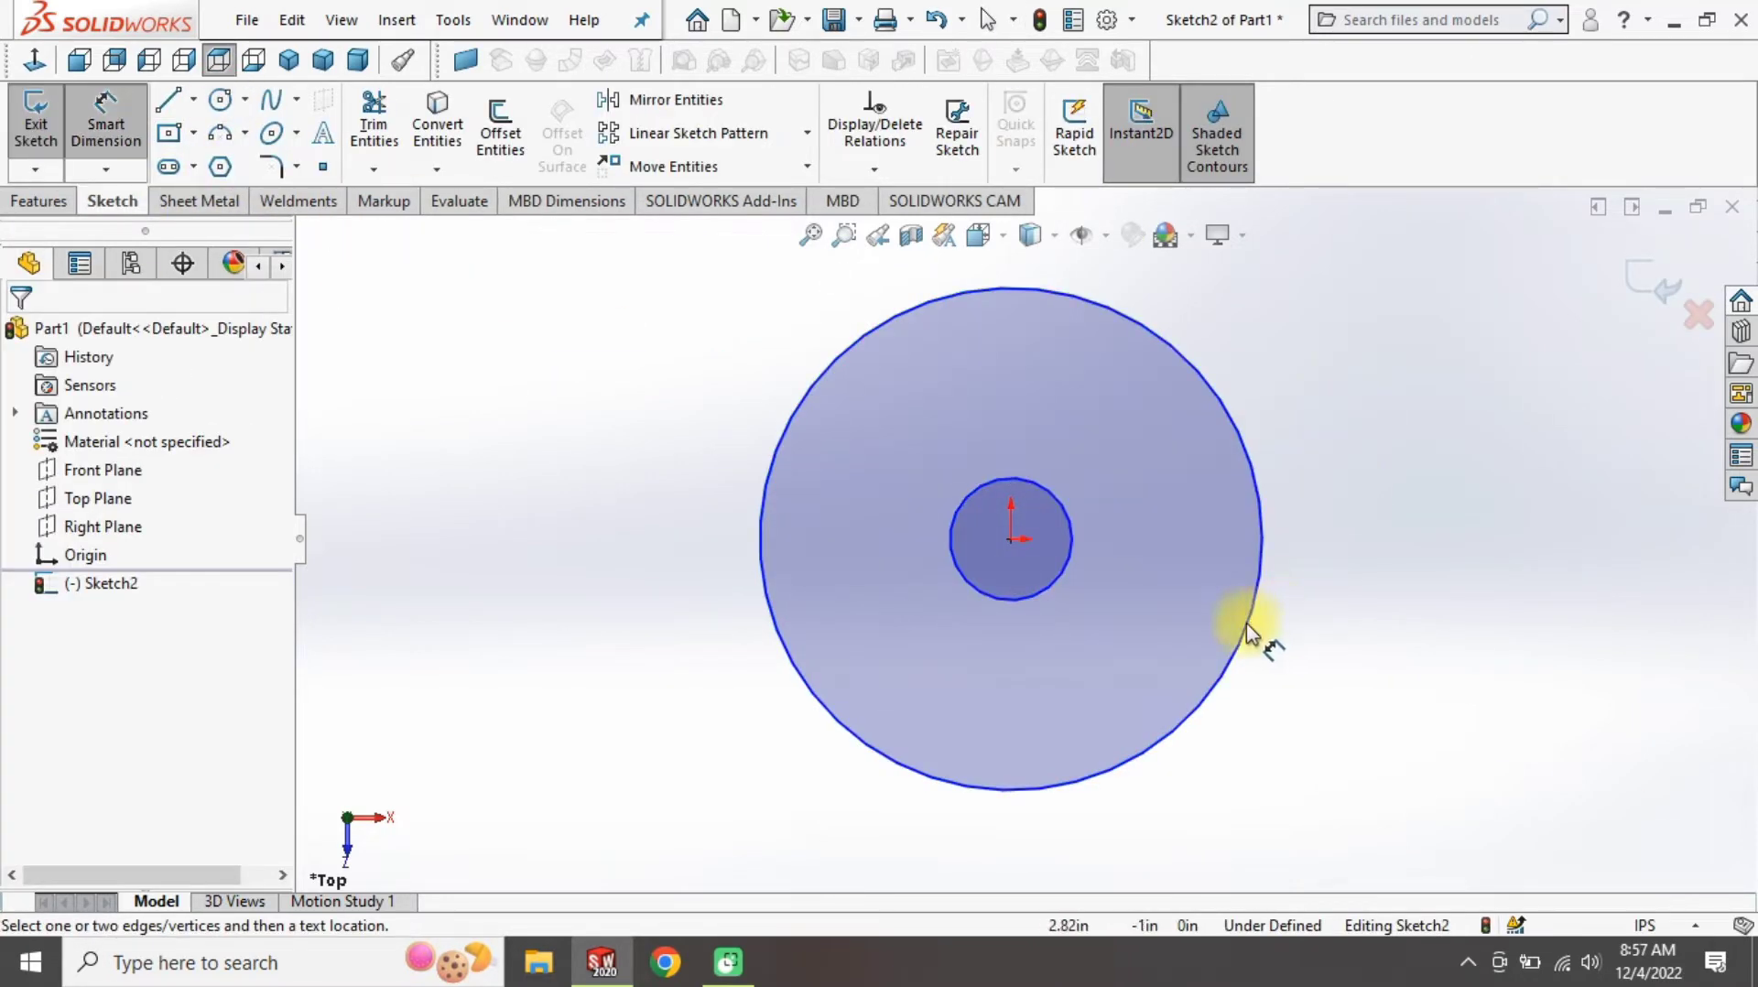
Dimension the outer circle Ø20 in and the inner circle Ø3 in
left_click(1252, 633)
left_click(1433, 596)
type("20")
key("Return")
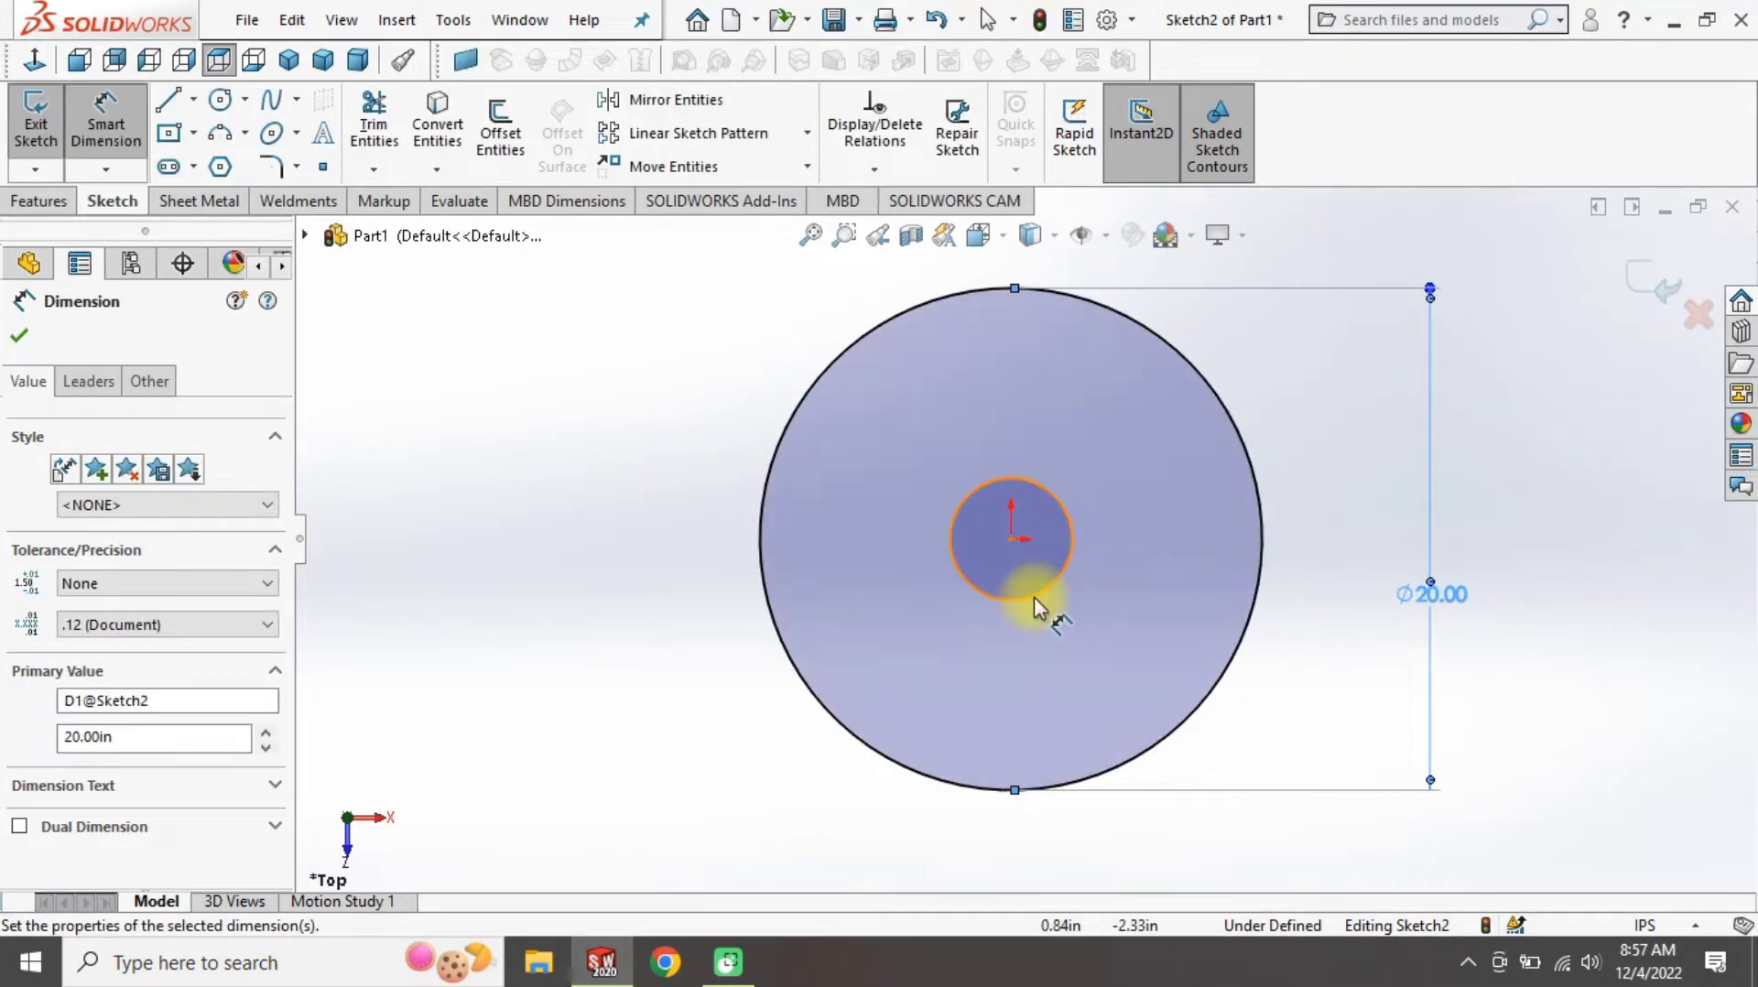
left_click(1037, 596)
left_click(986, 856)
type("3")
key("Return")
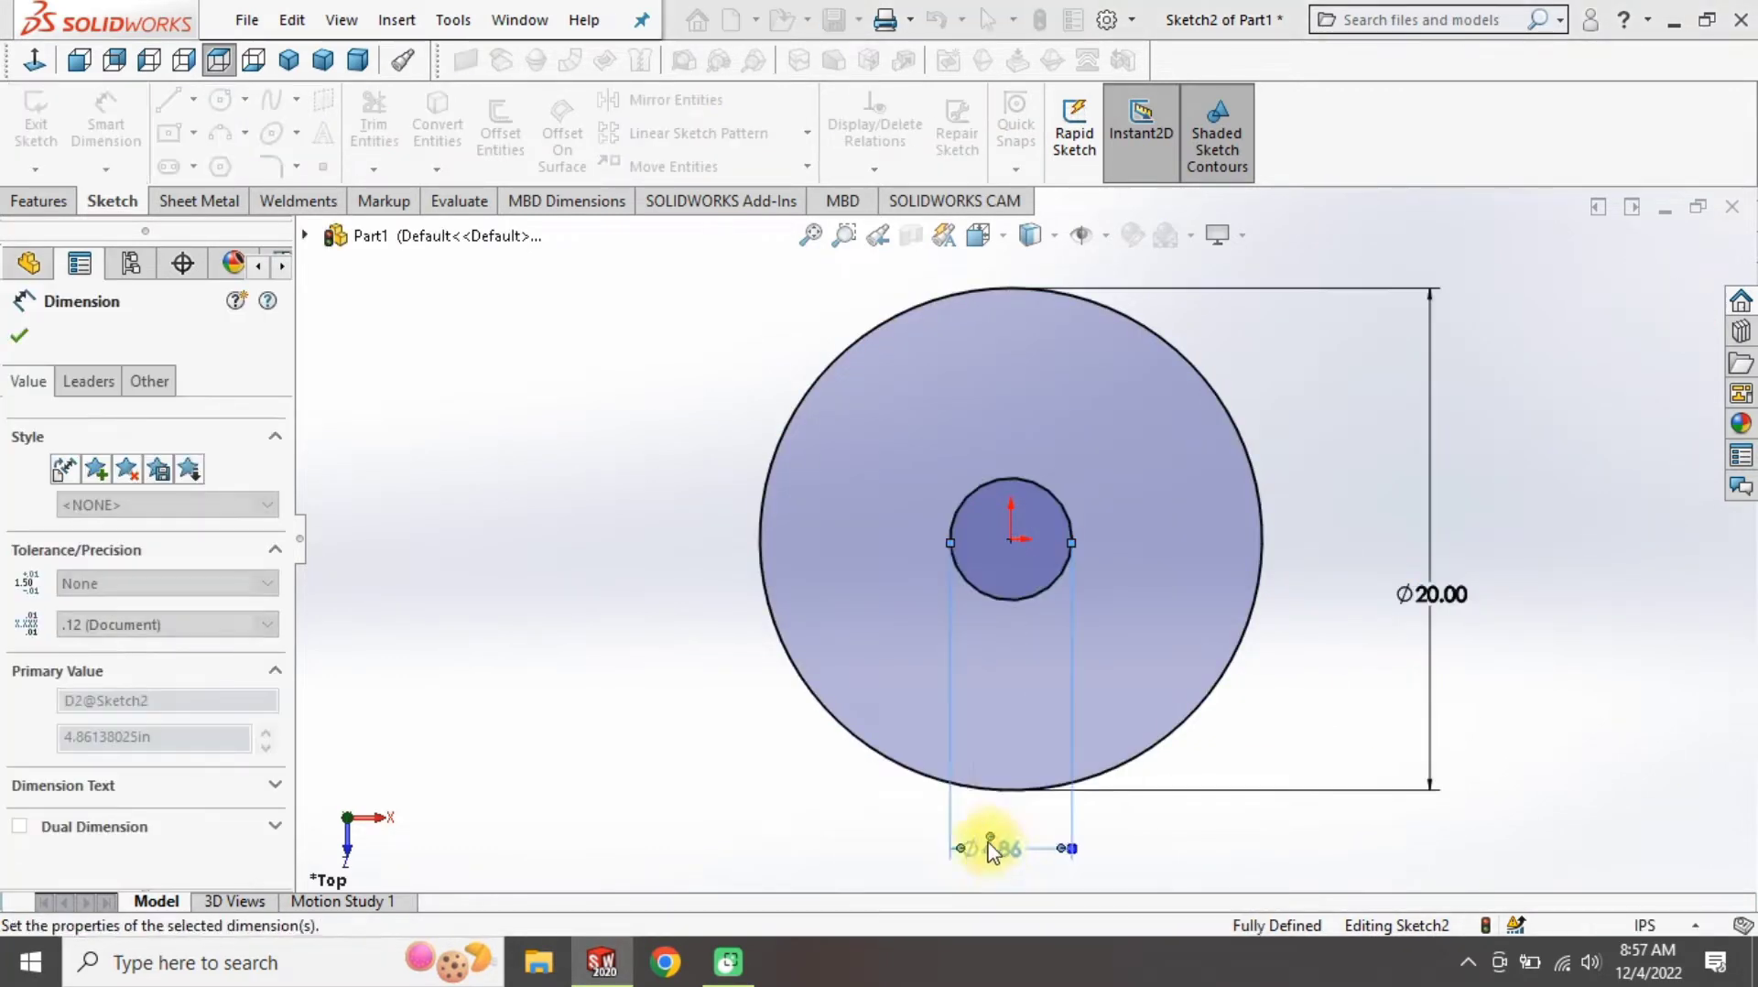
Extrude the sketch into a disc and view it in Isometric
left_click(37, 200)
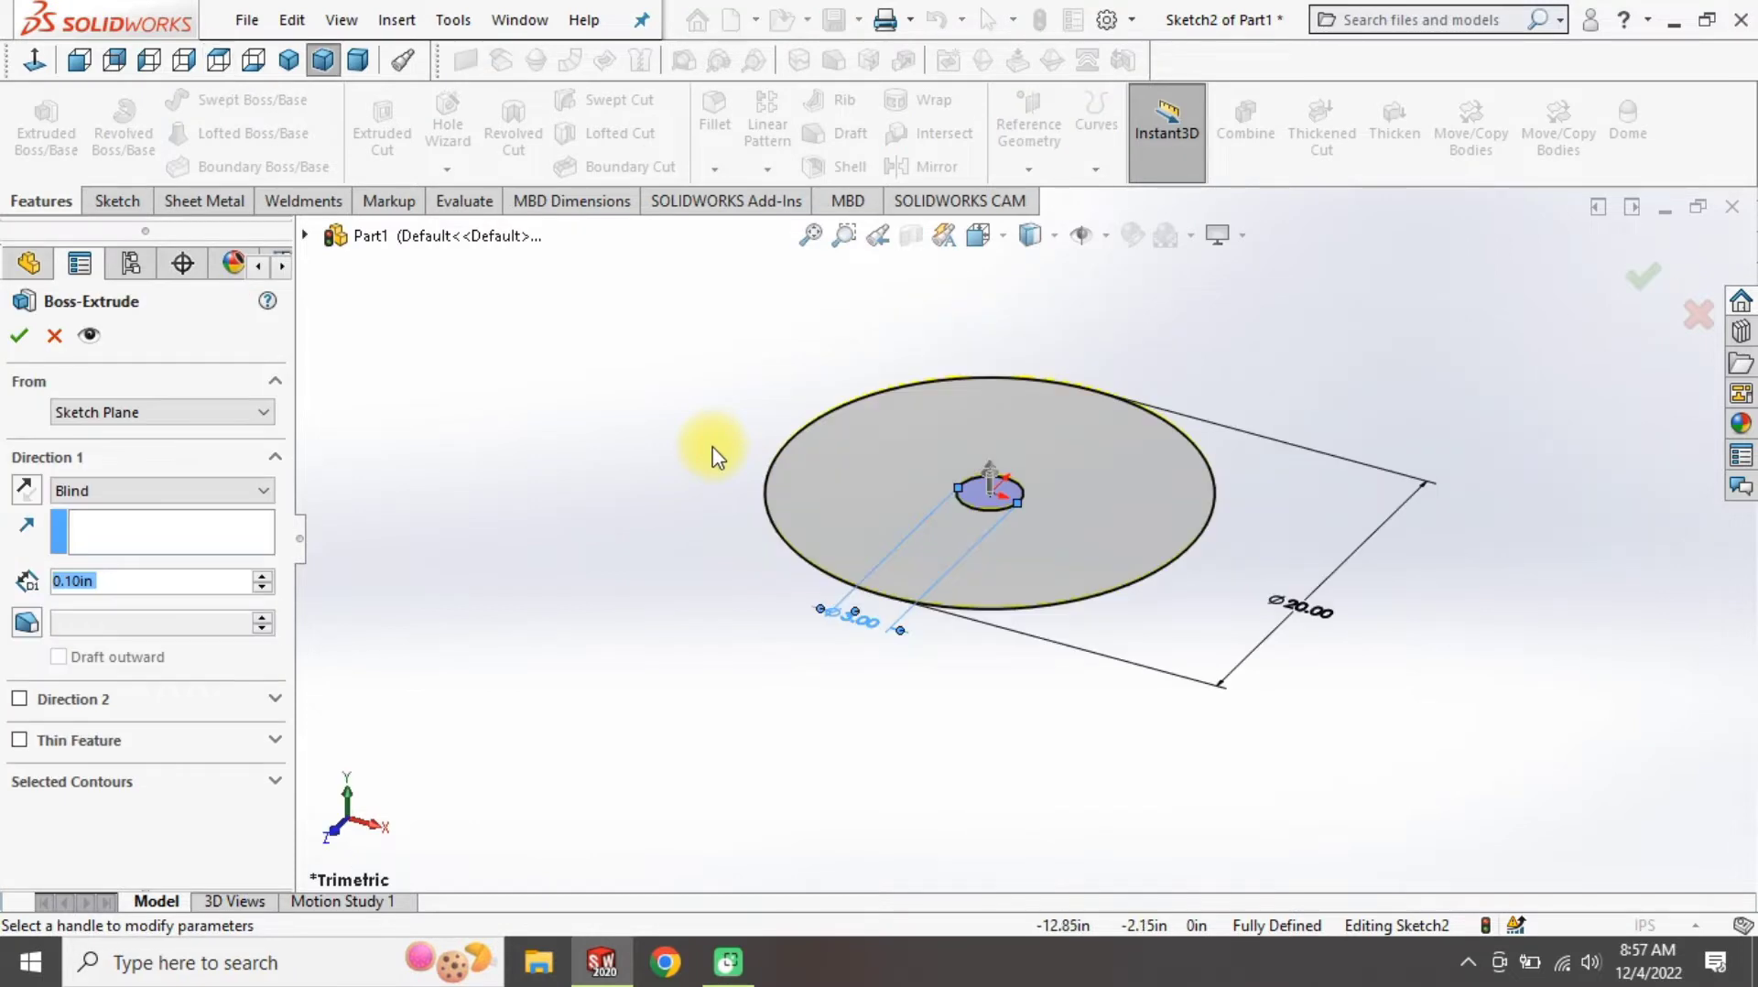
key("Return")
mouse_move(986, 573)
middle_mouse_down()
mouse_move(1130, 341)
mouse_move(1001, 655)
mouse_move(961, 345)
mouse_move(1119, 564)
mouse_move(1052, 608)
mouse_move(1086, 408)
mouse_move(1044, 583)
mouse_move(957, 627)
mouse_move(1002, 551)
middle_mouse_up()
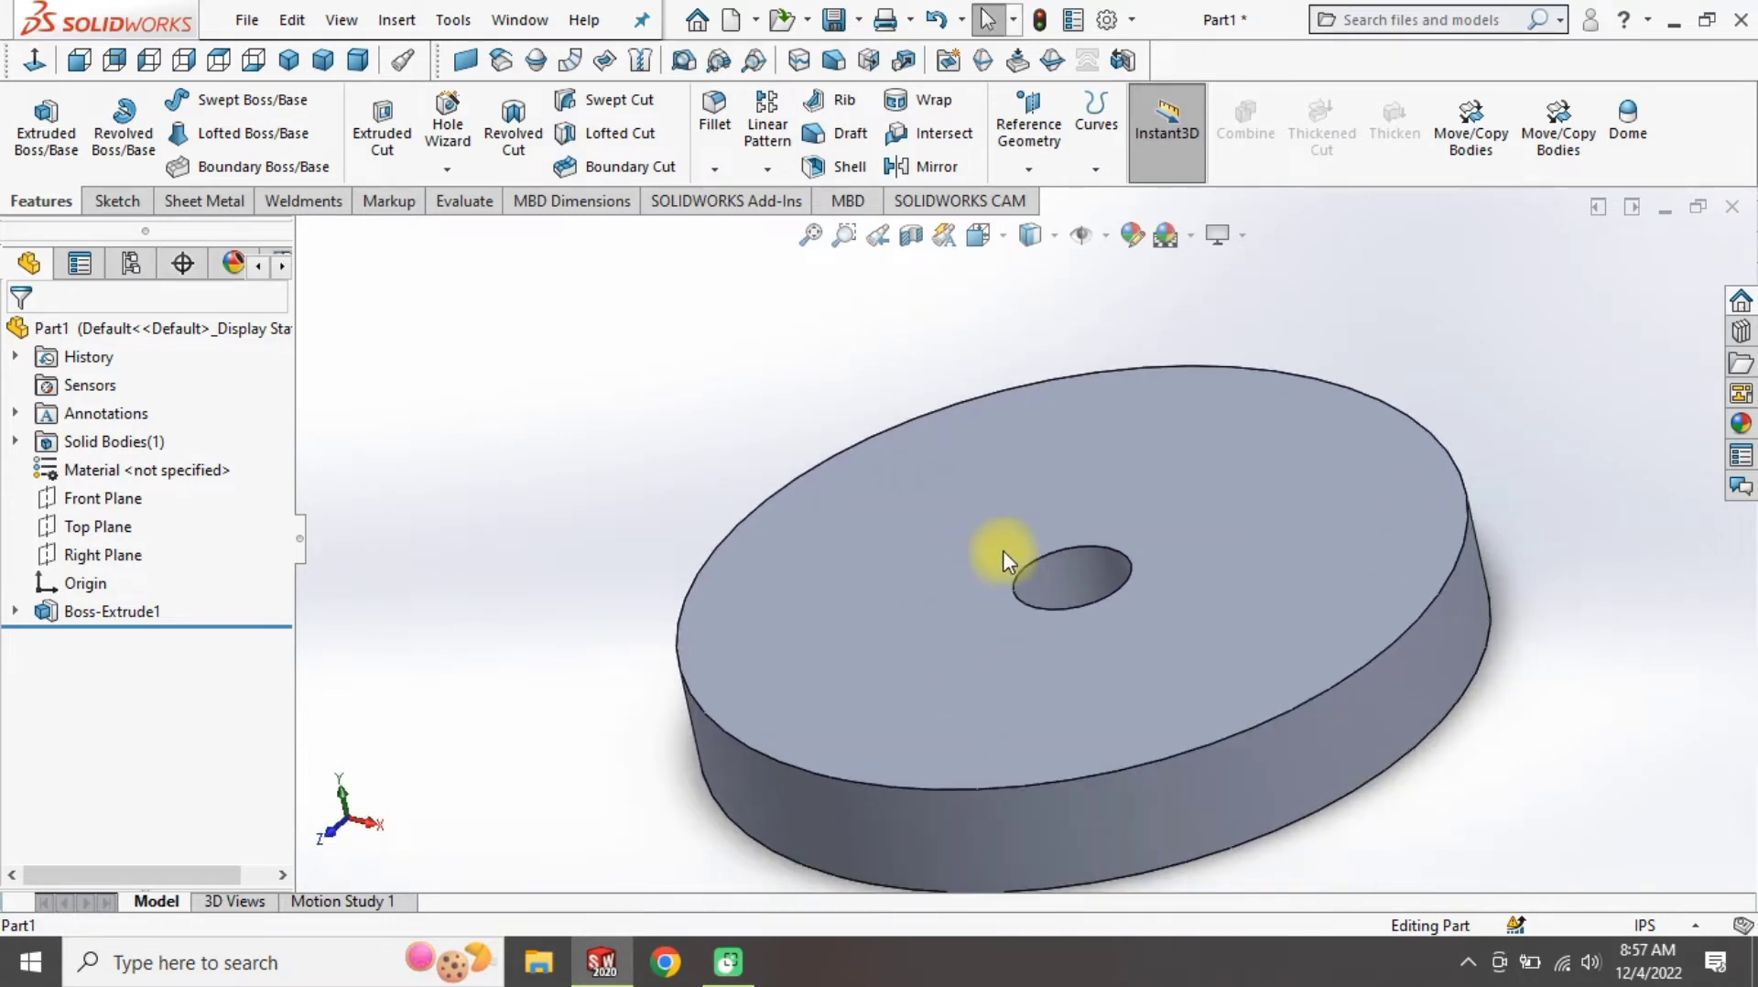
left_click(288, 62)
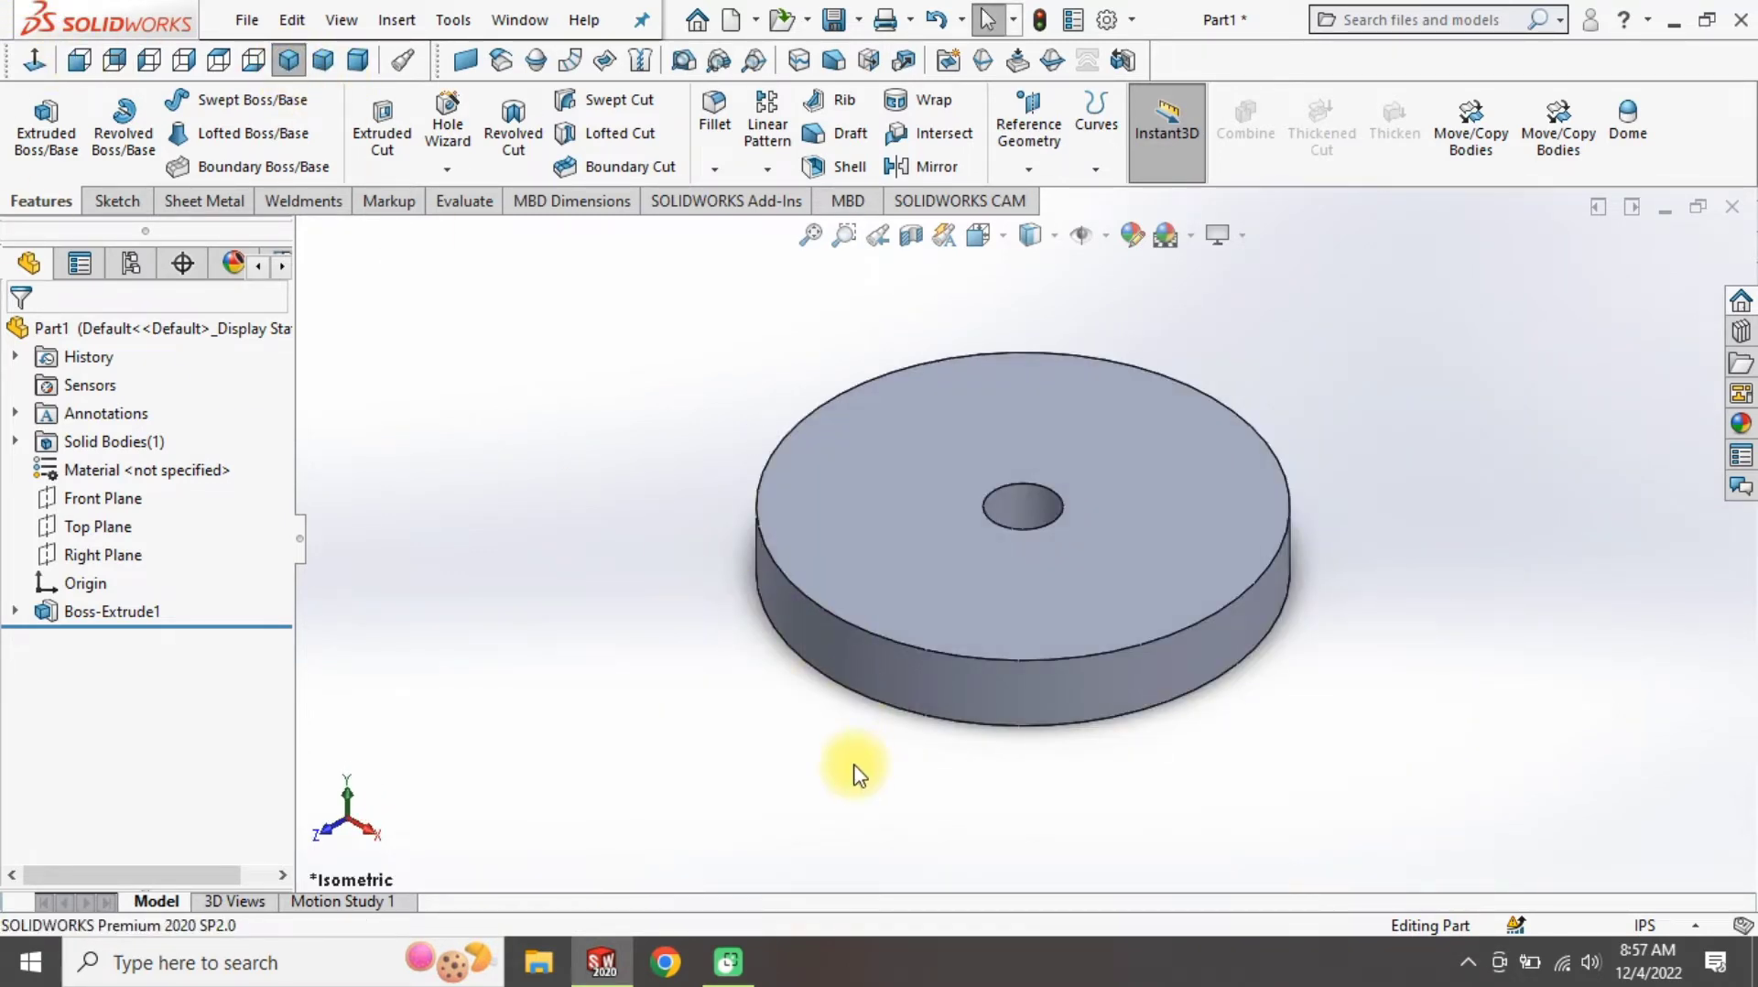
Sketch a construction line on the disc's bottom face from the origin to the rim
mouse_move(924, 740)
middle_mouse_down()
mouse_move(824, 753)
mouse_move(961, 377)
middle_mouse_up()
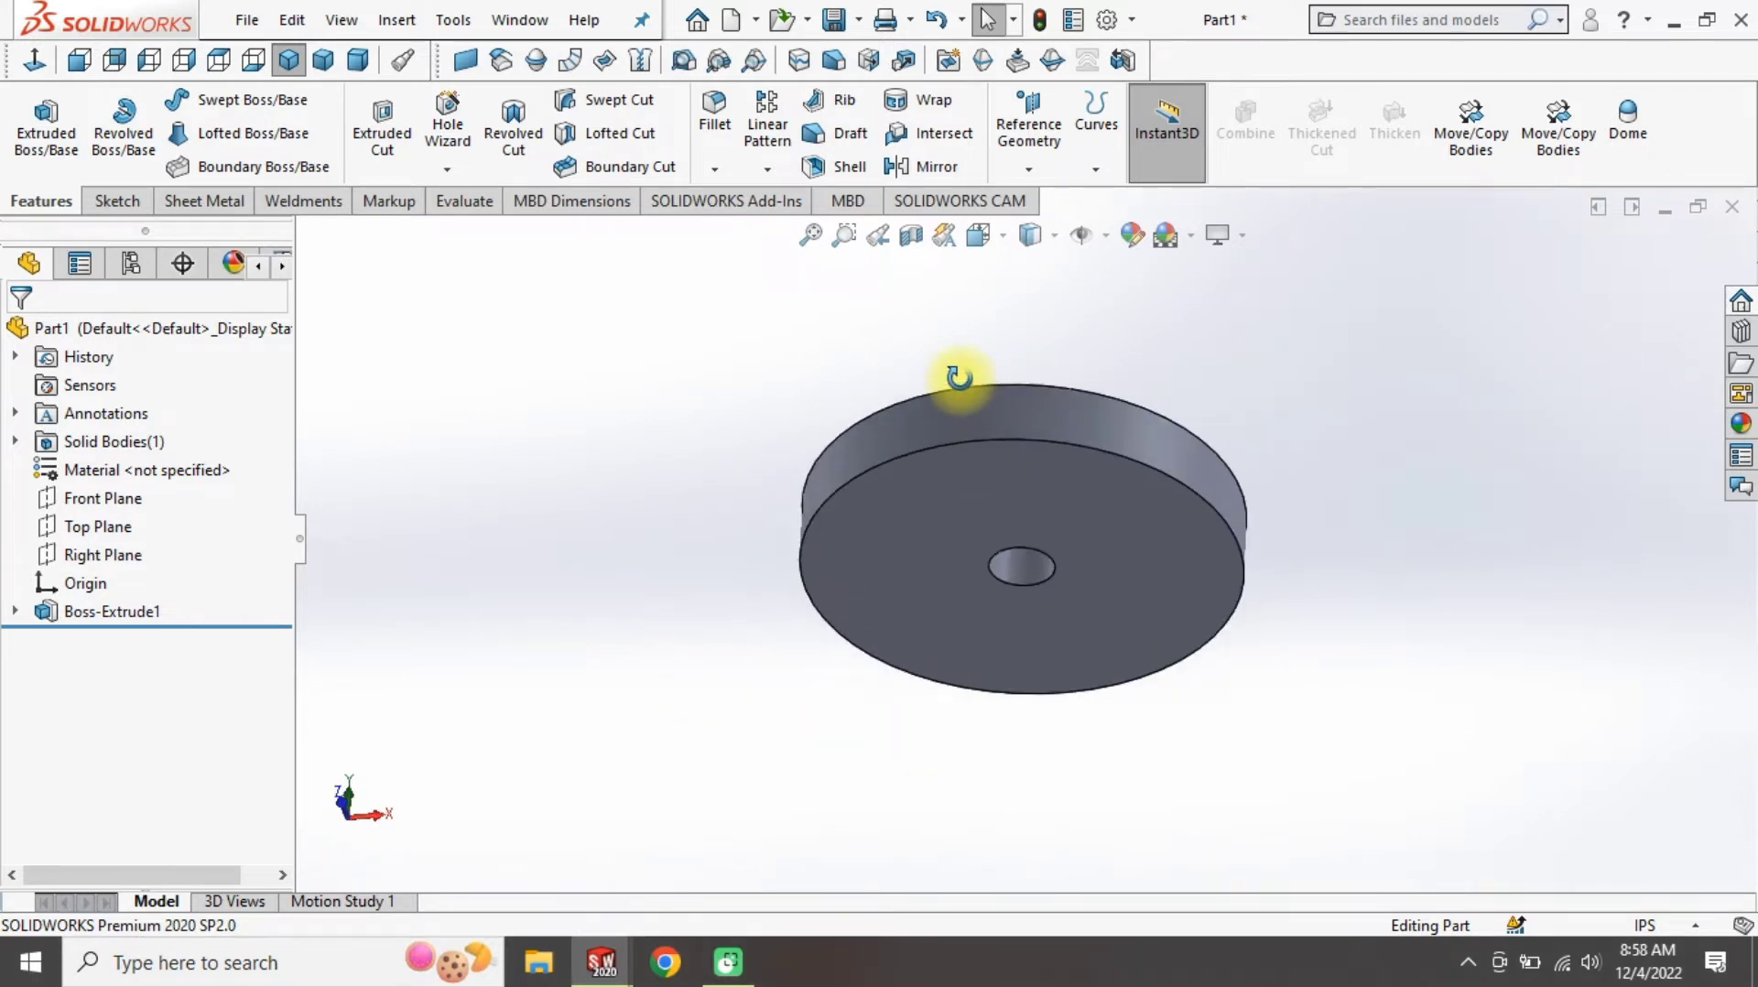
left_click(1041, 459)
left_click(1062, 376)
left_click(33, 60)
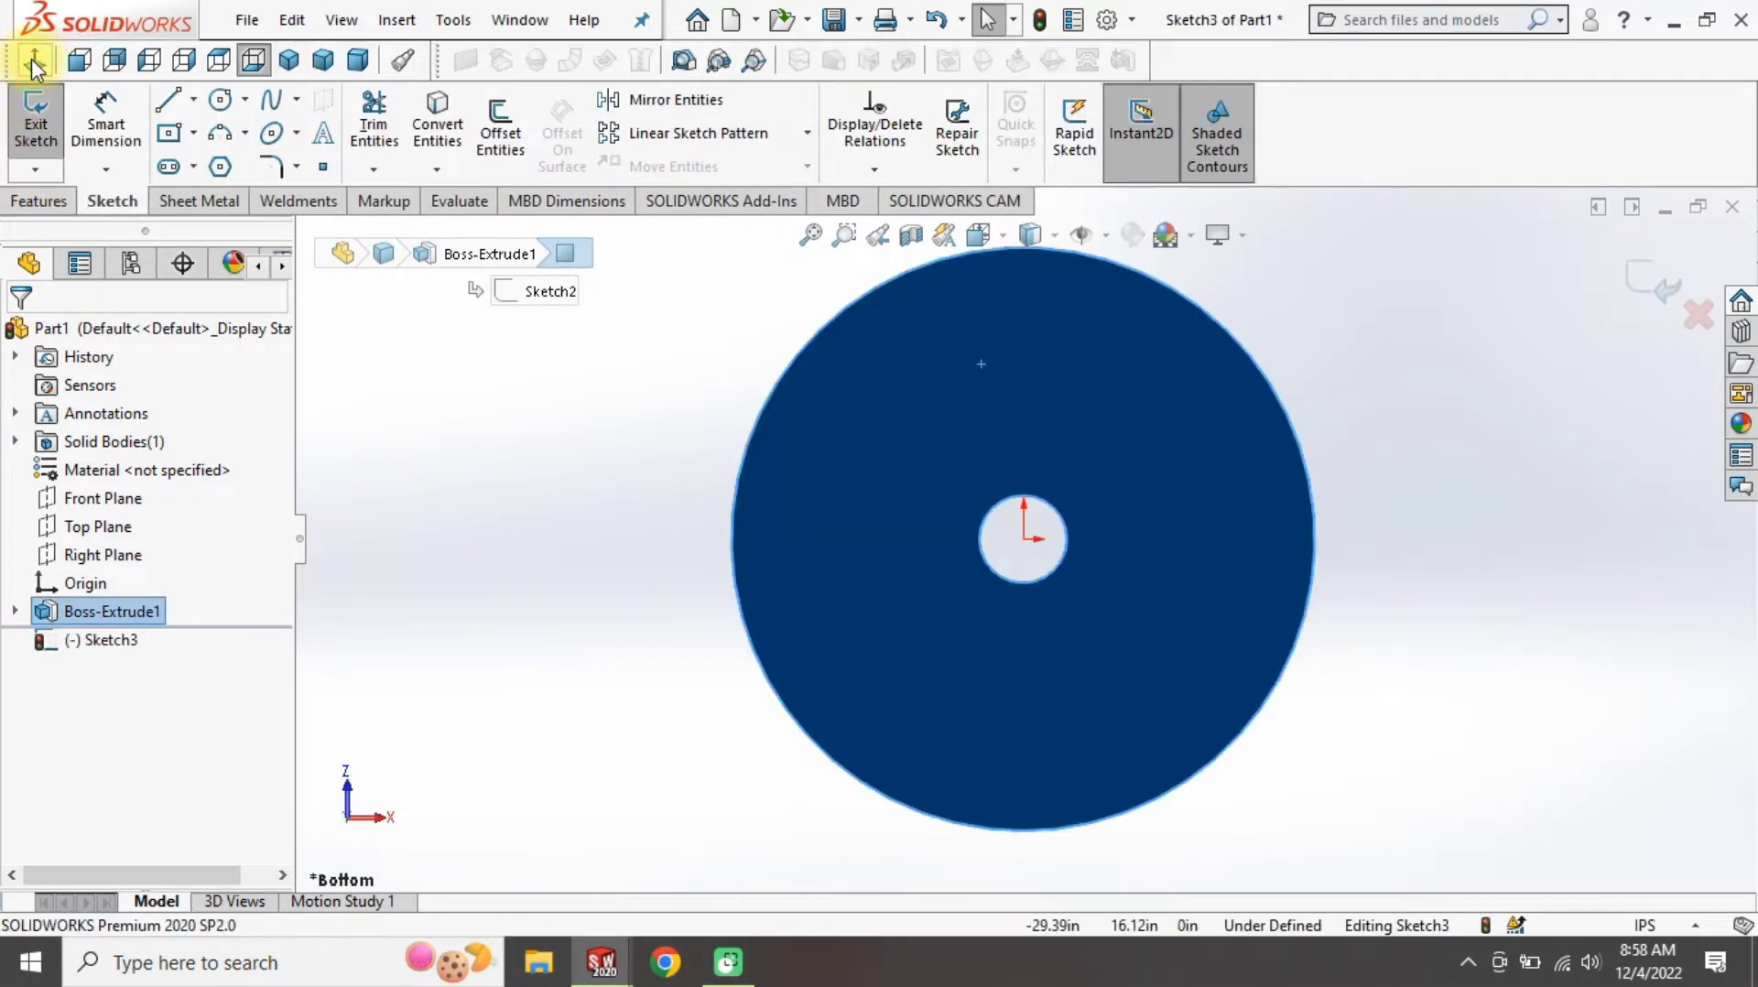
key("l")
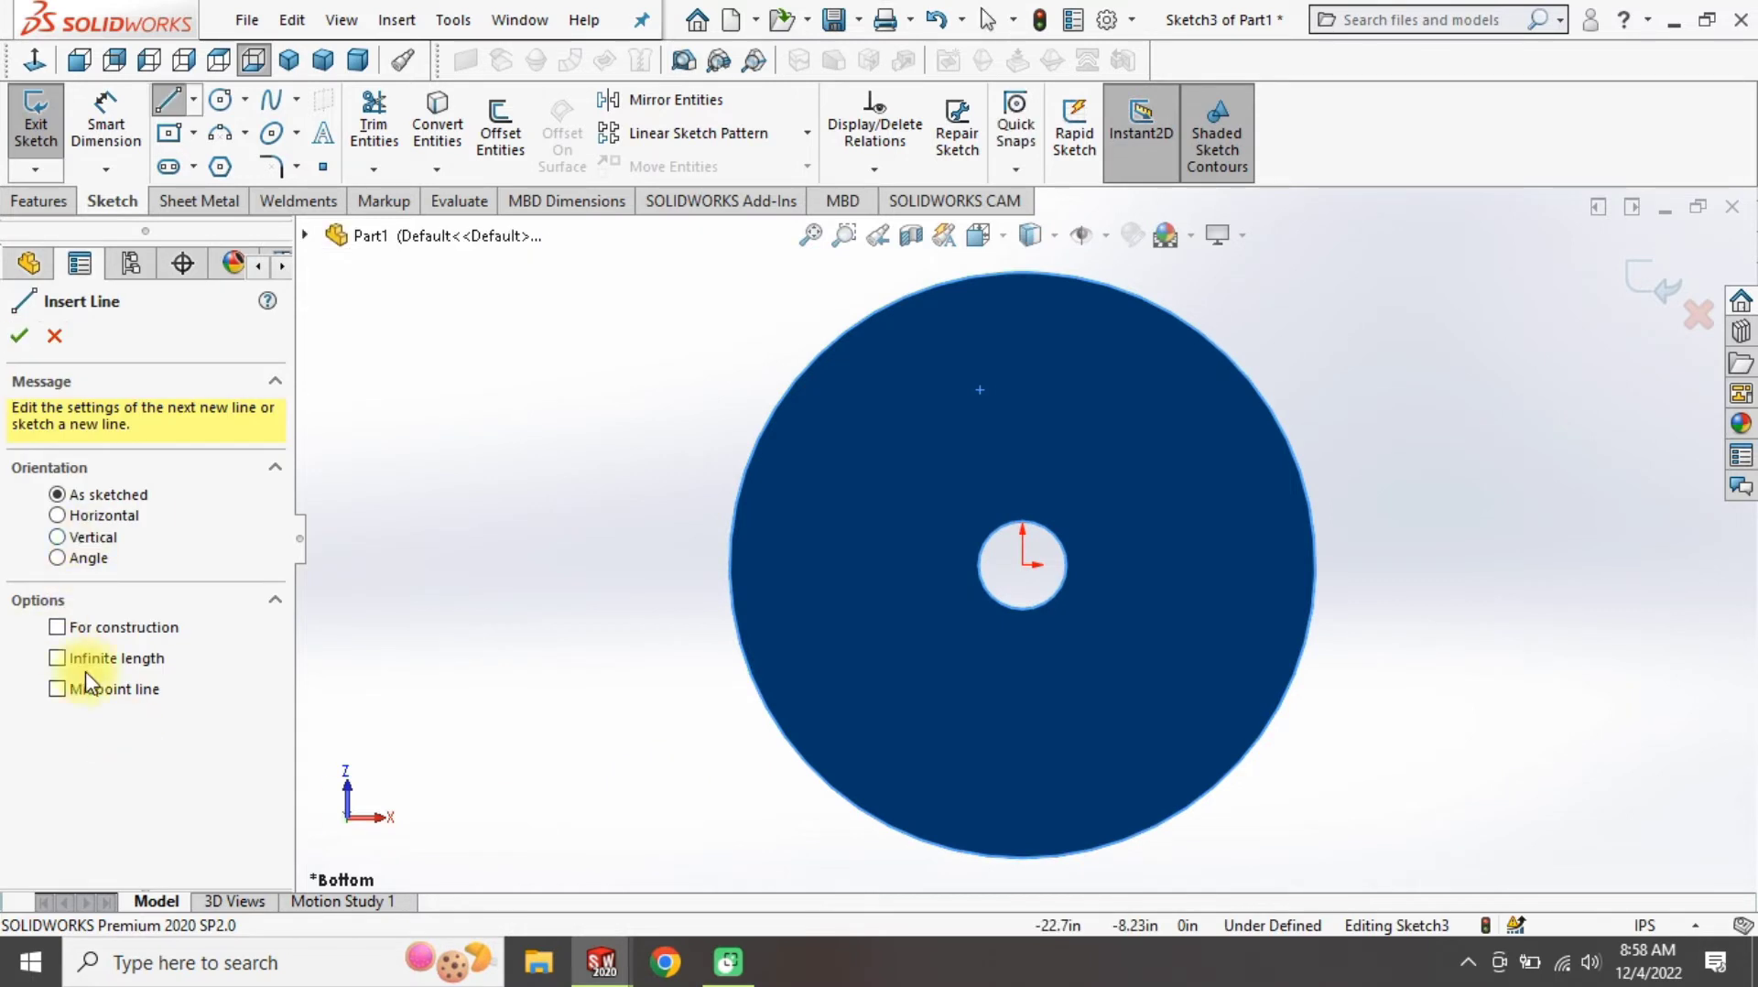
left_click(1022, 564)
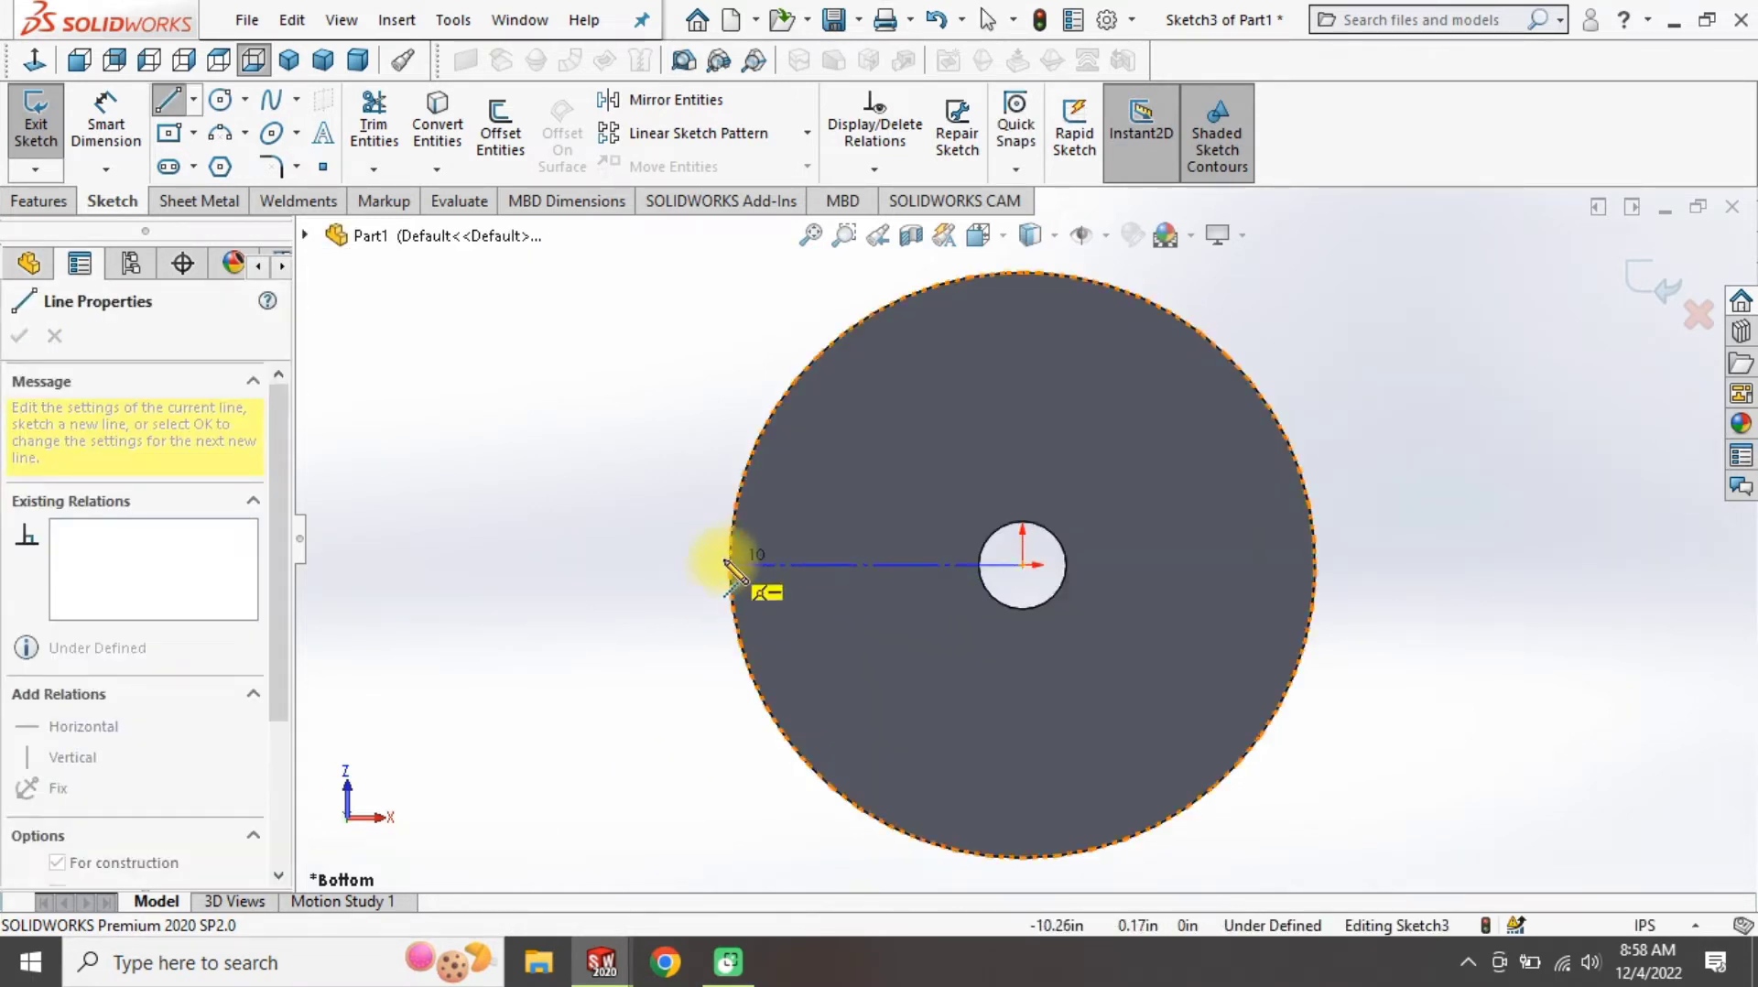
key("Escape")
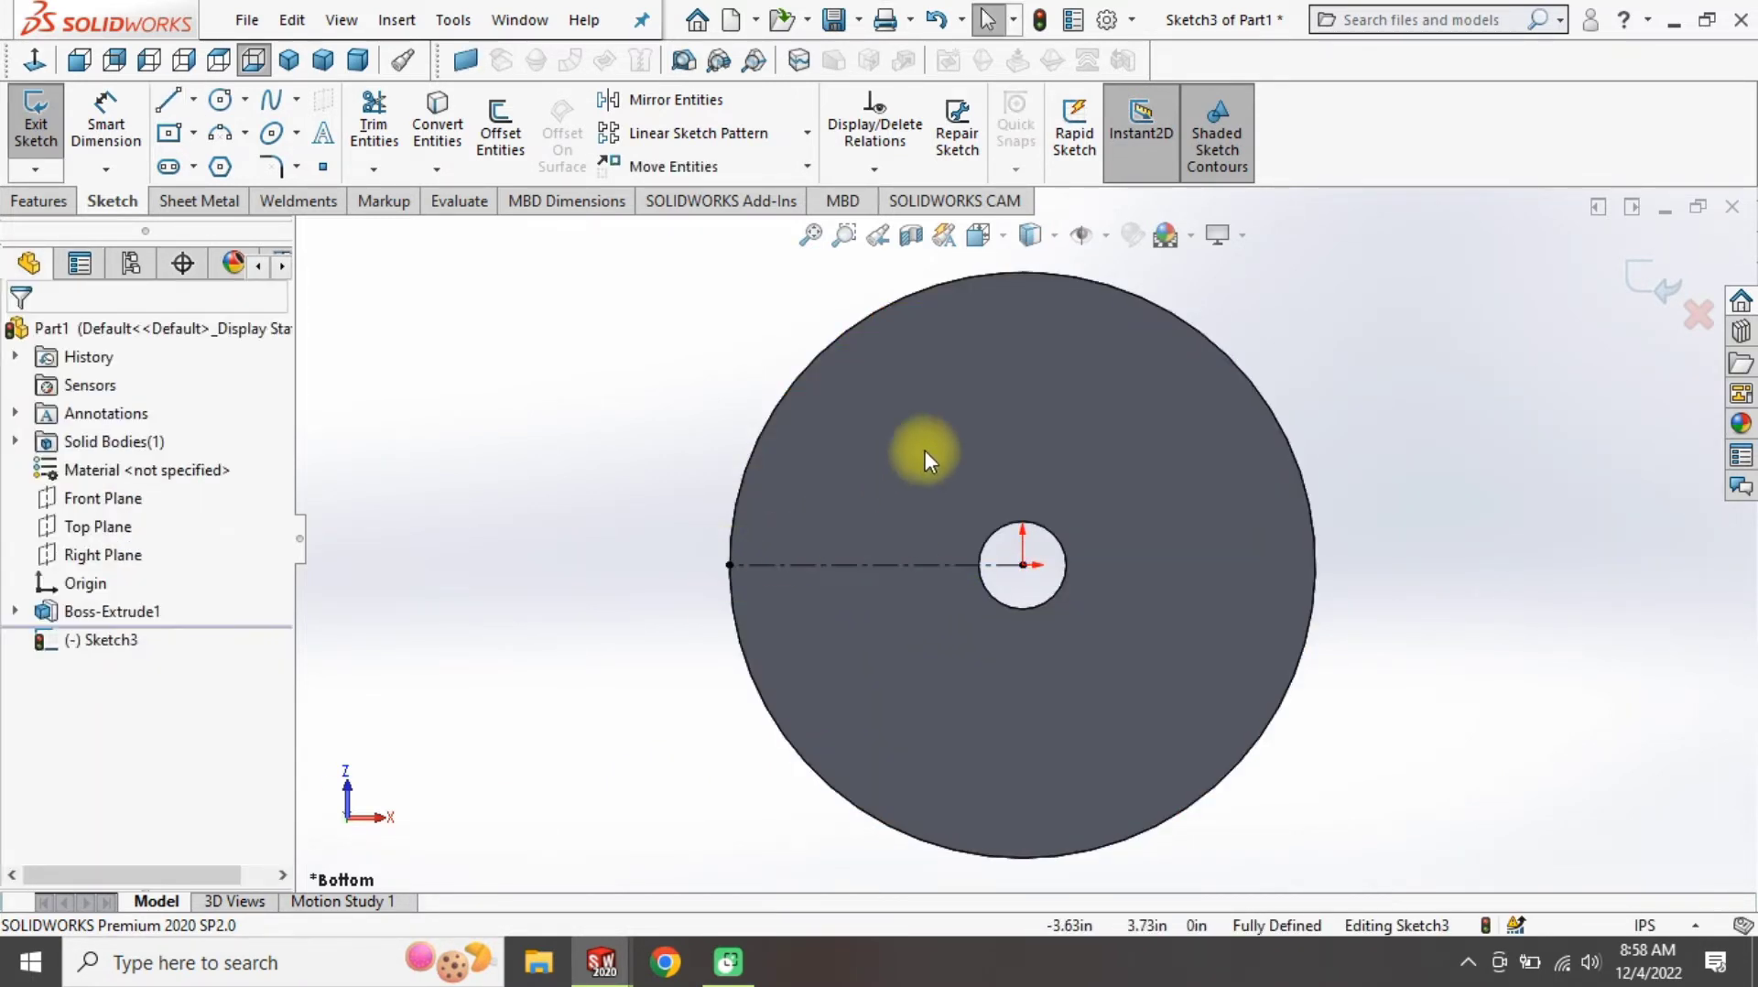
middle_click_drag(927, 450, 1012, 597)
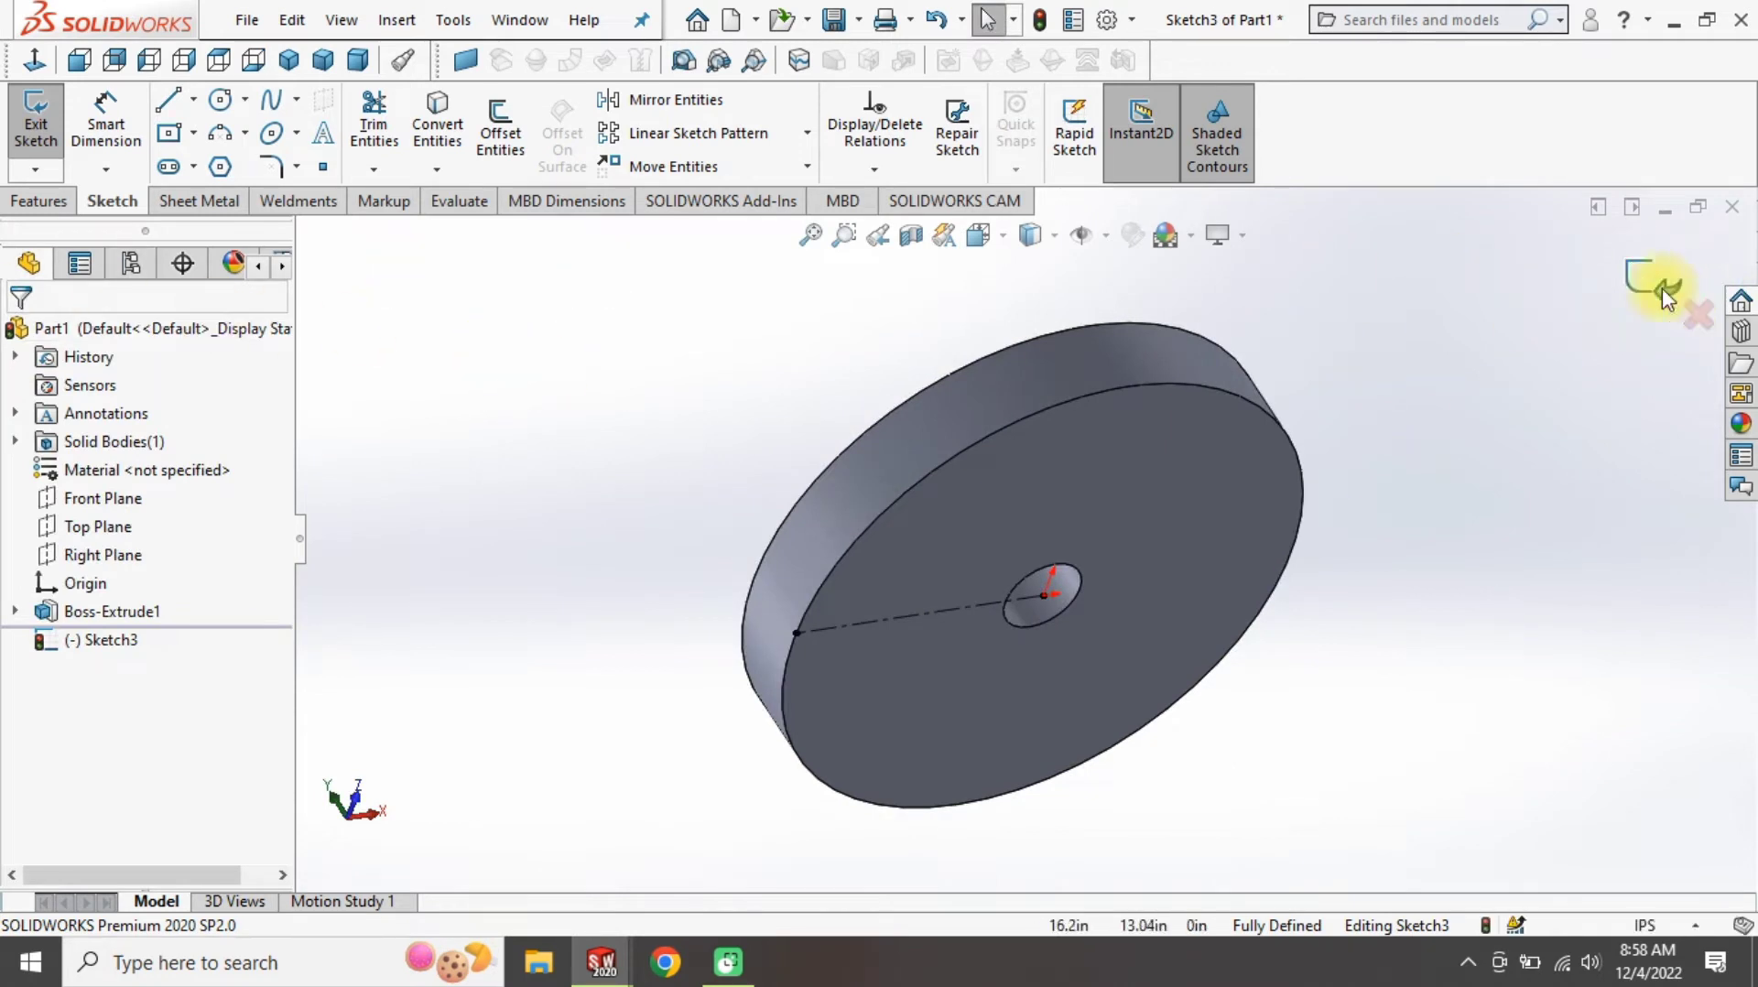
key("ctrl+b")
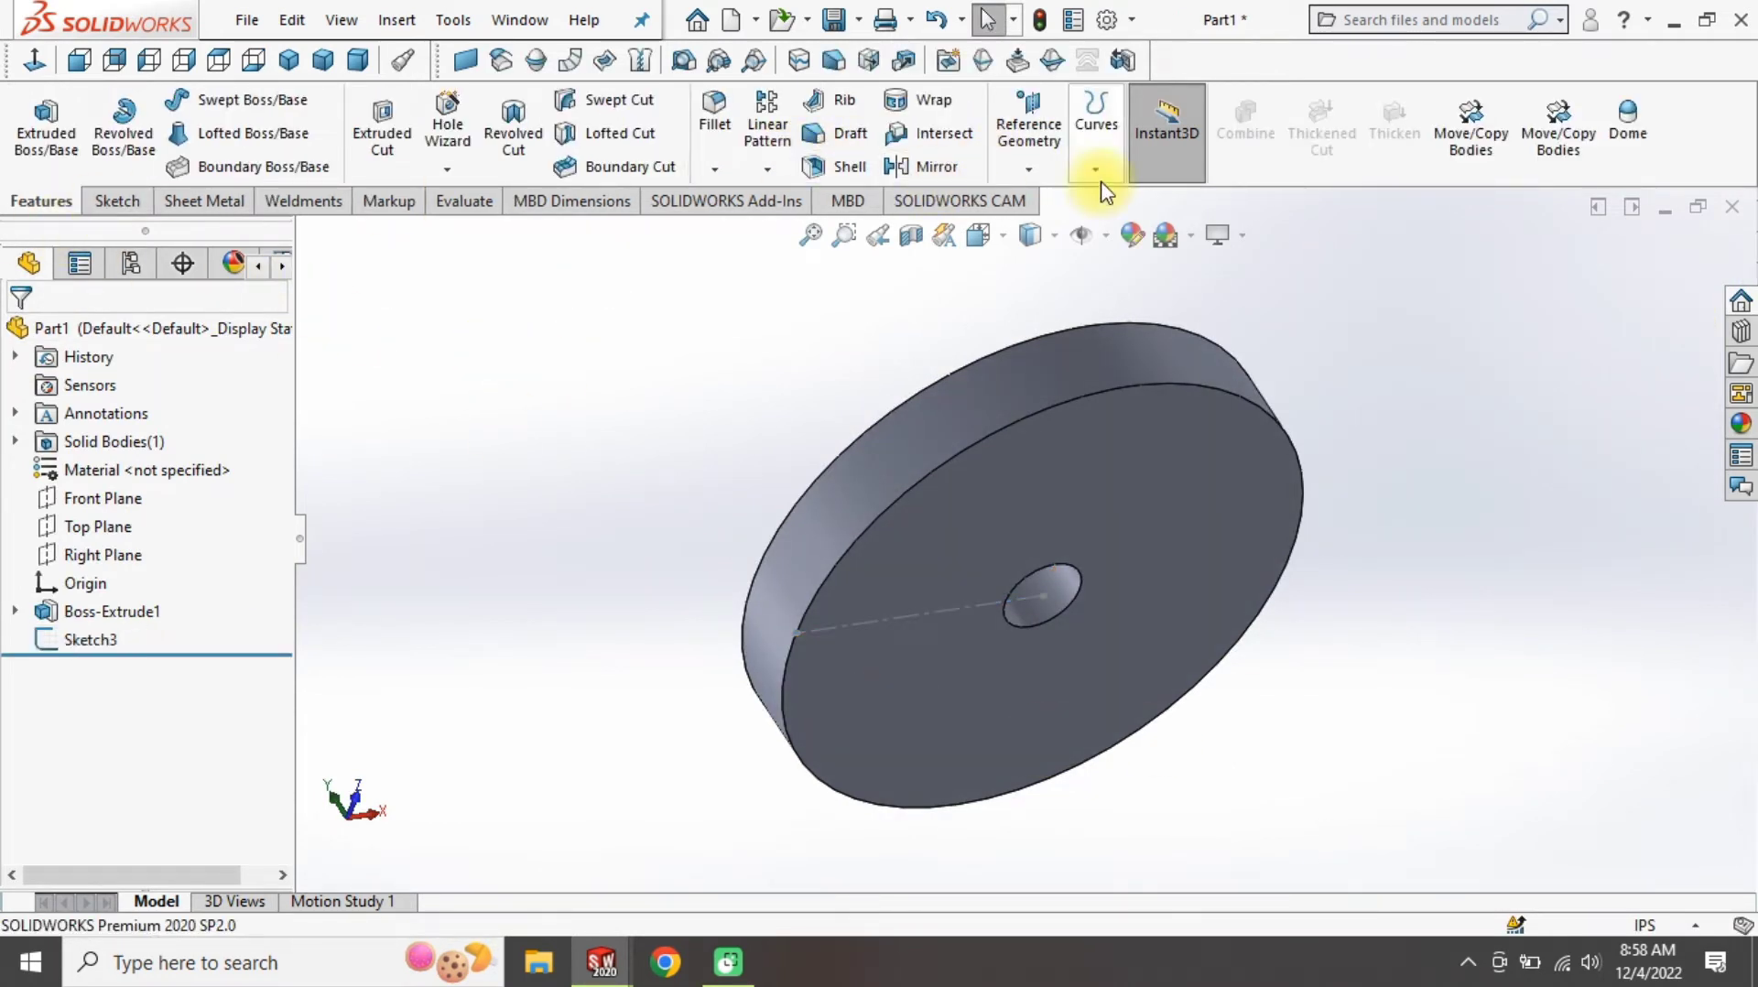
Create Plane1 perpendicular to the construction line through its rim end point, viewed Normal To
left_click(968, 620)
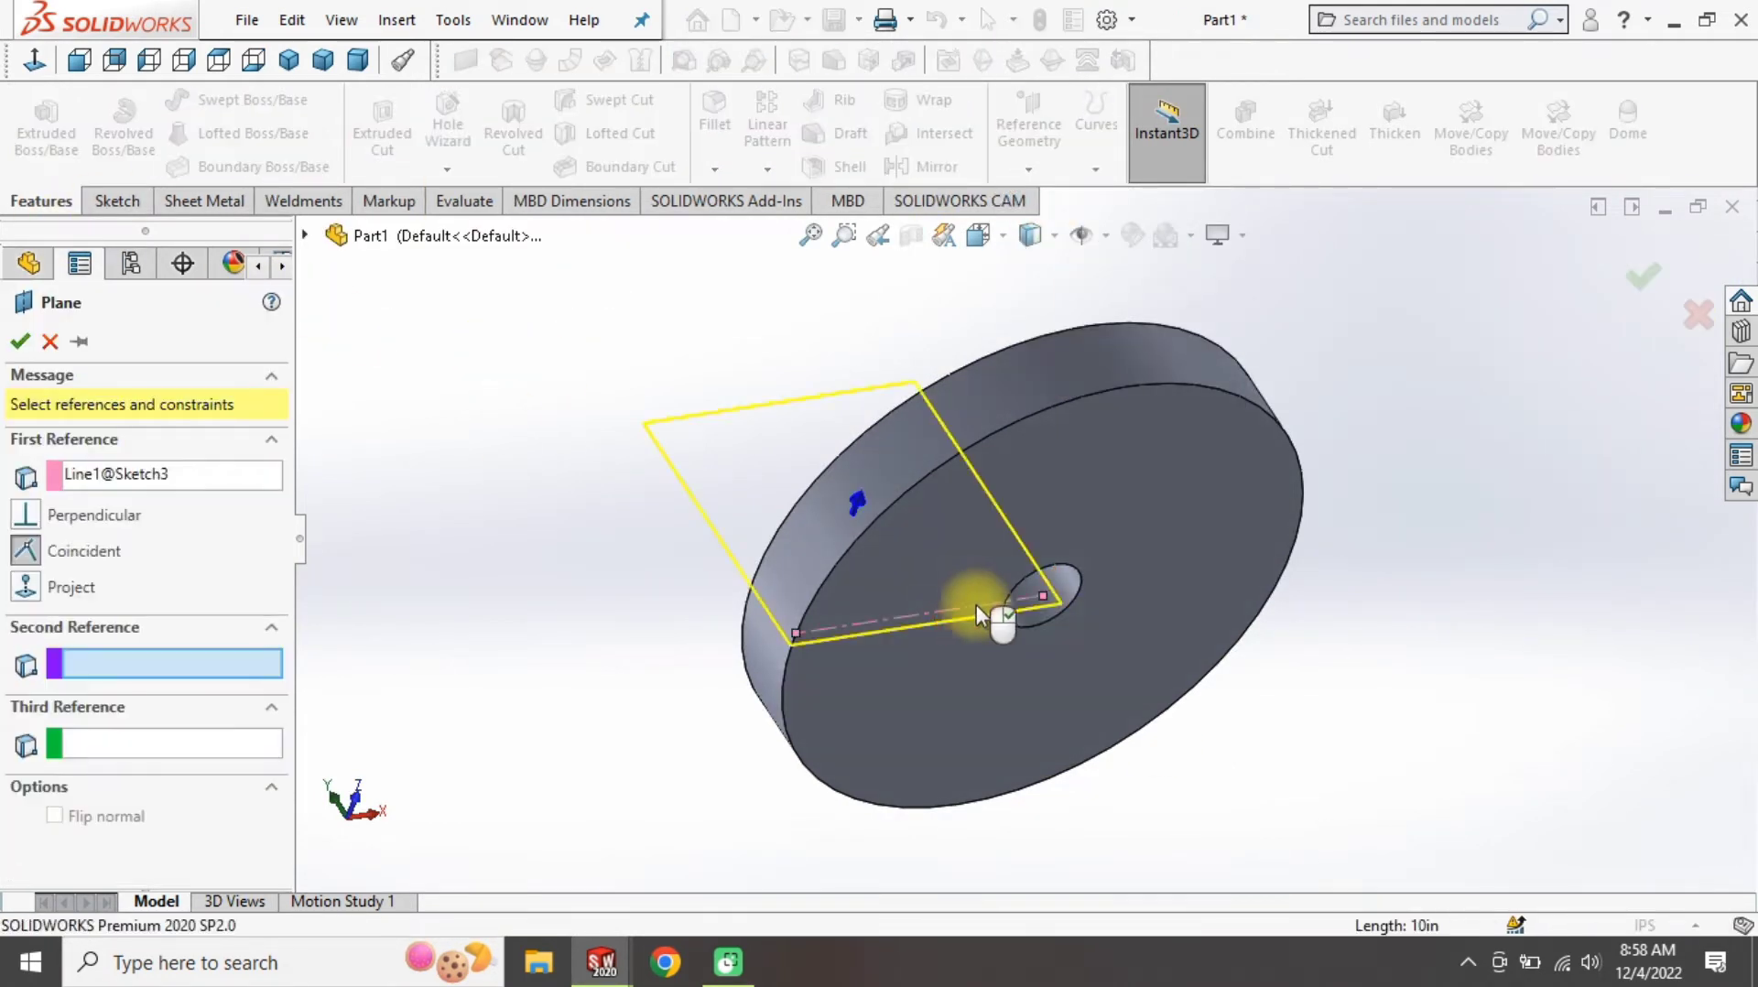
left_click(1044, 604)
middle_click_drag(1052, 596, 1240, 620)
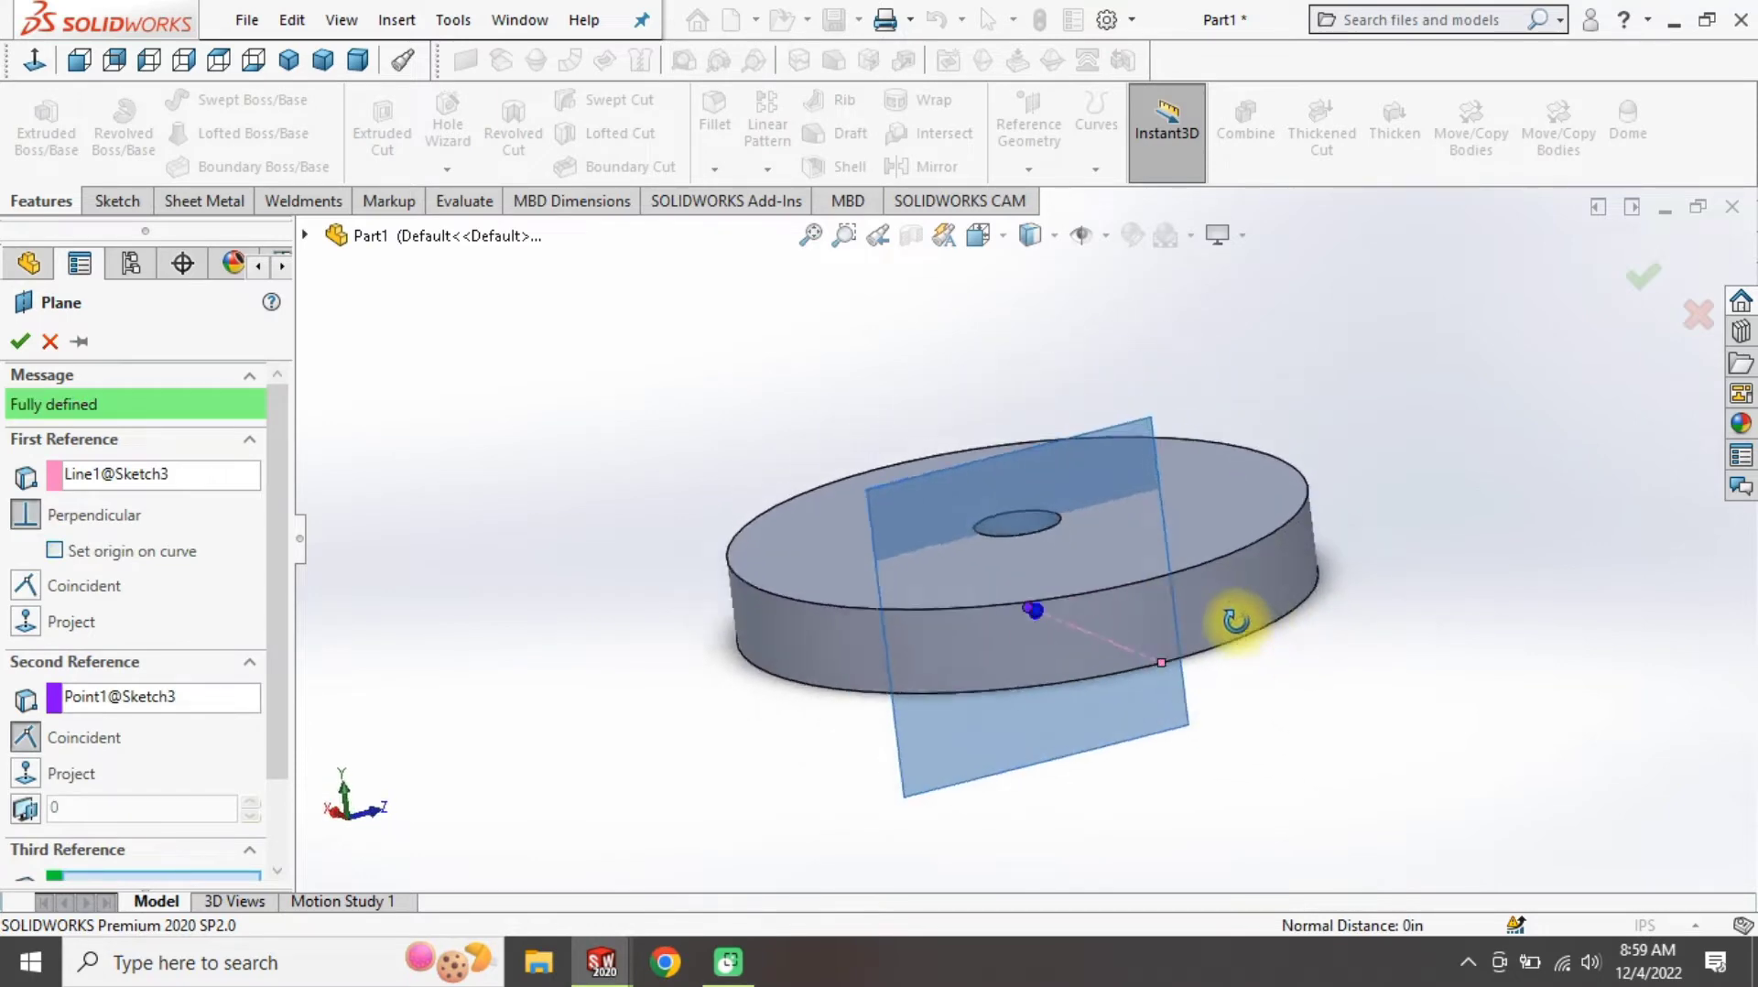
left_click(20, 342)
left_click(34, 60)
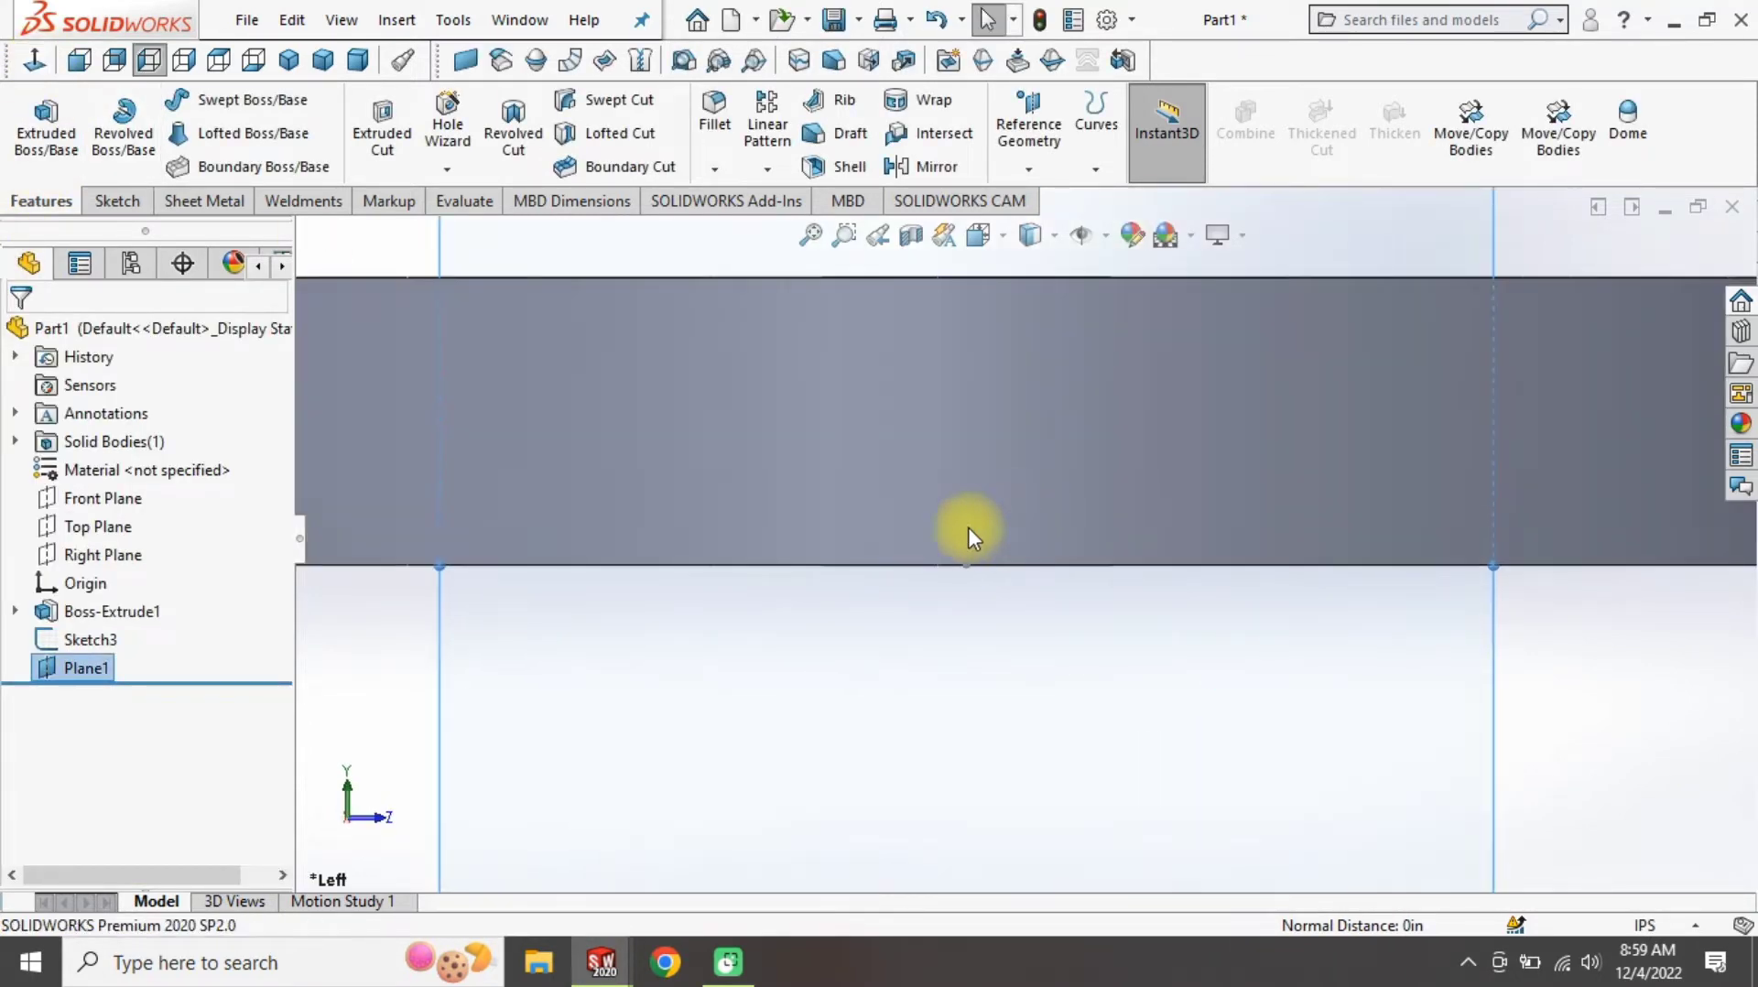
scroll(968, 528, "down", 1)
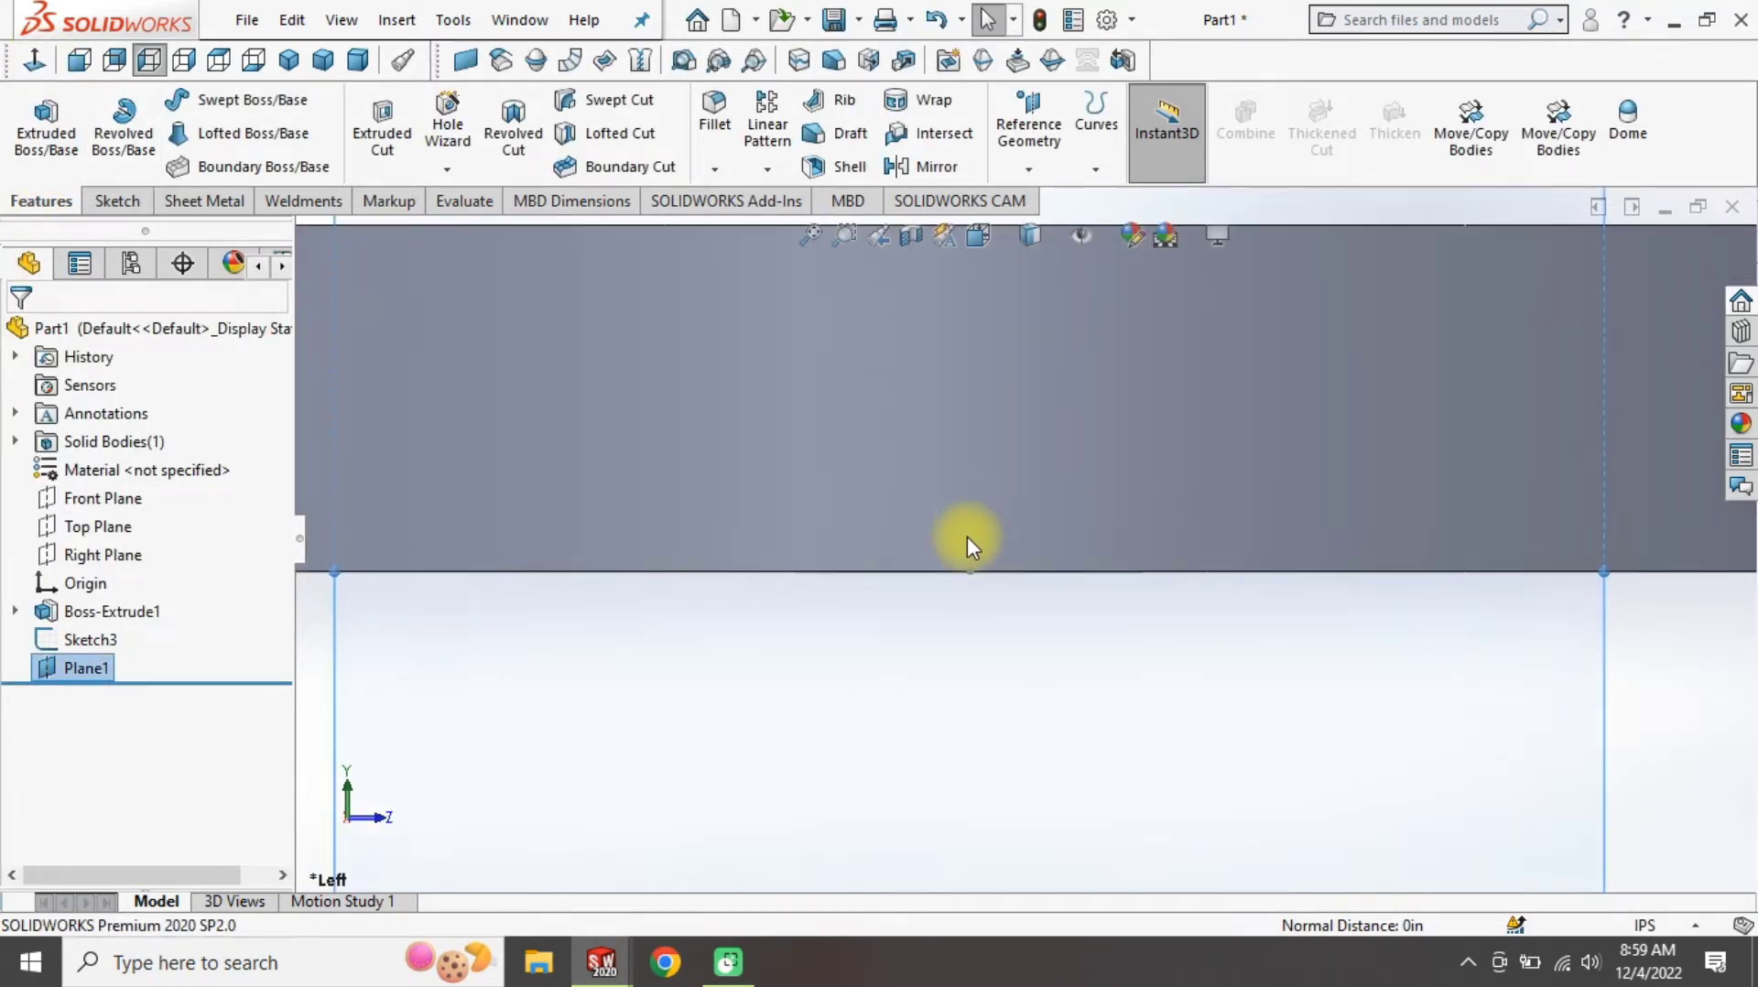
left_click(1057, 792)
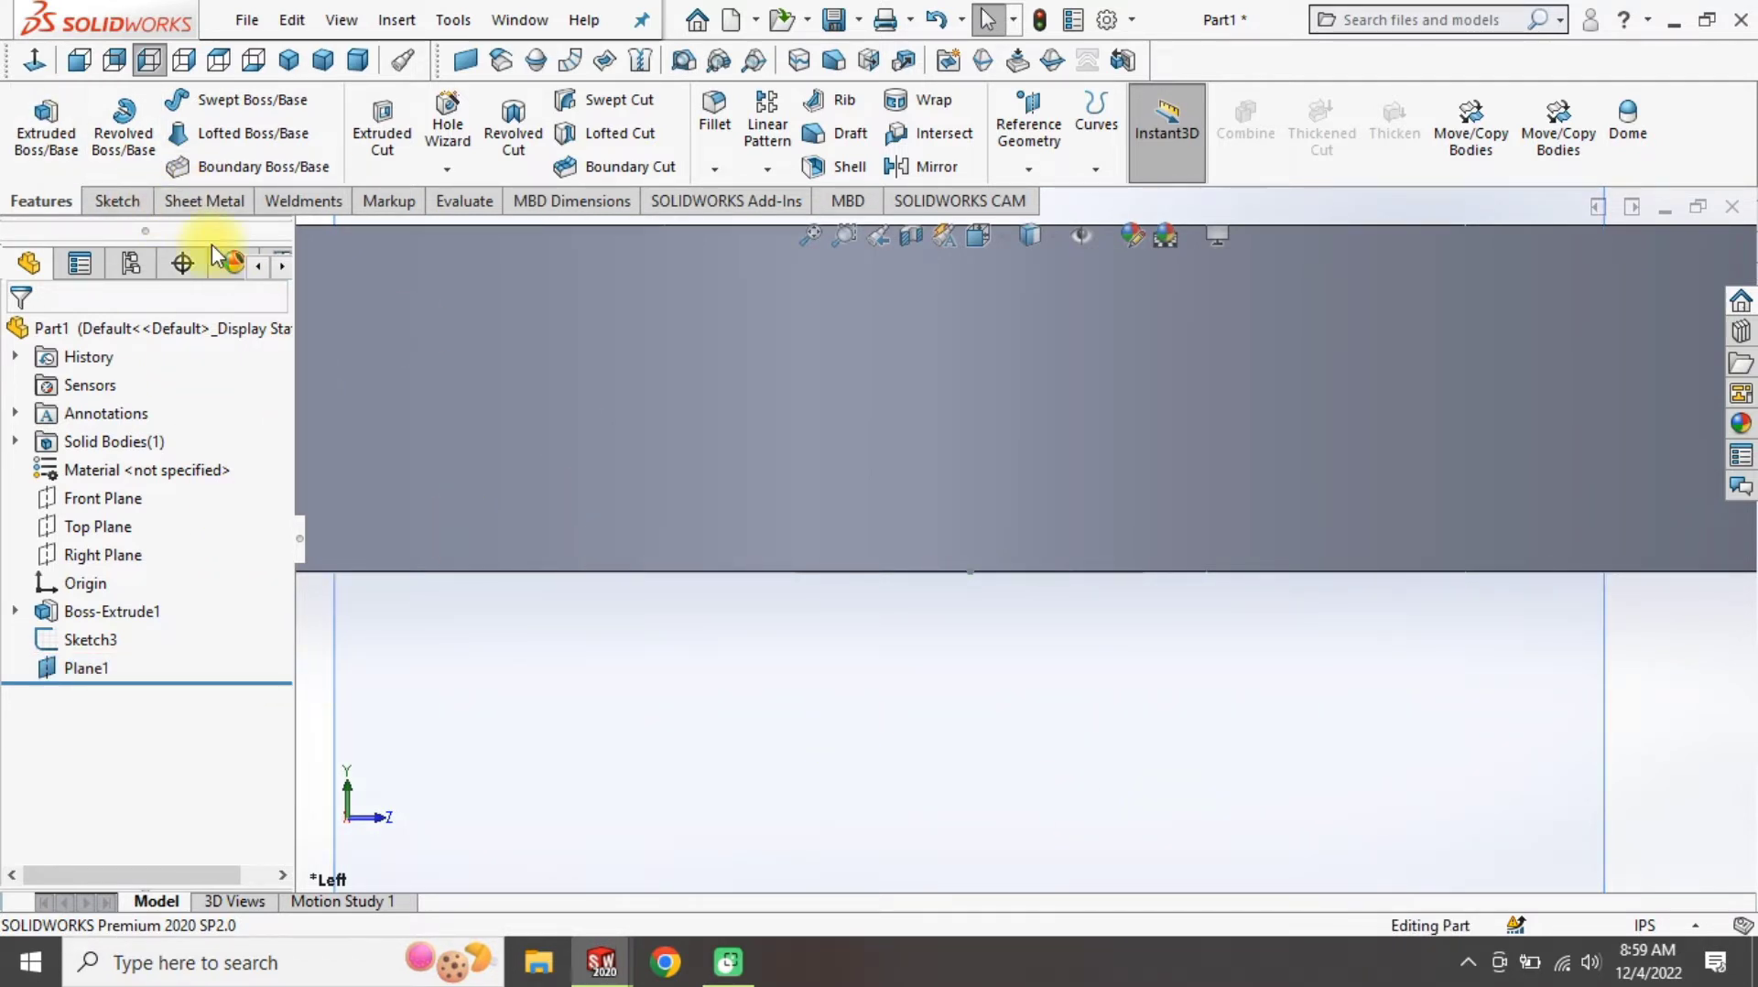
Sketch the four-sided slot profile outline on Plane1
key("l")
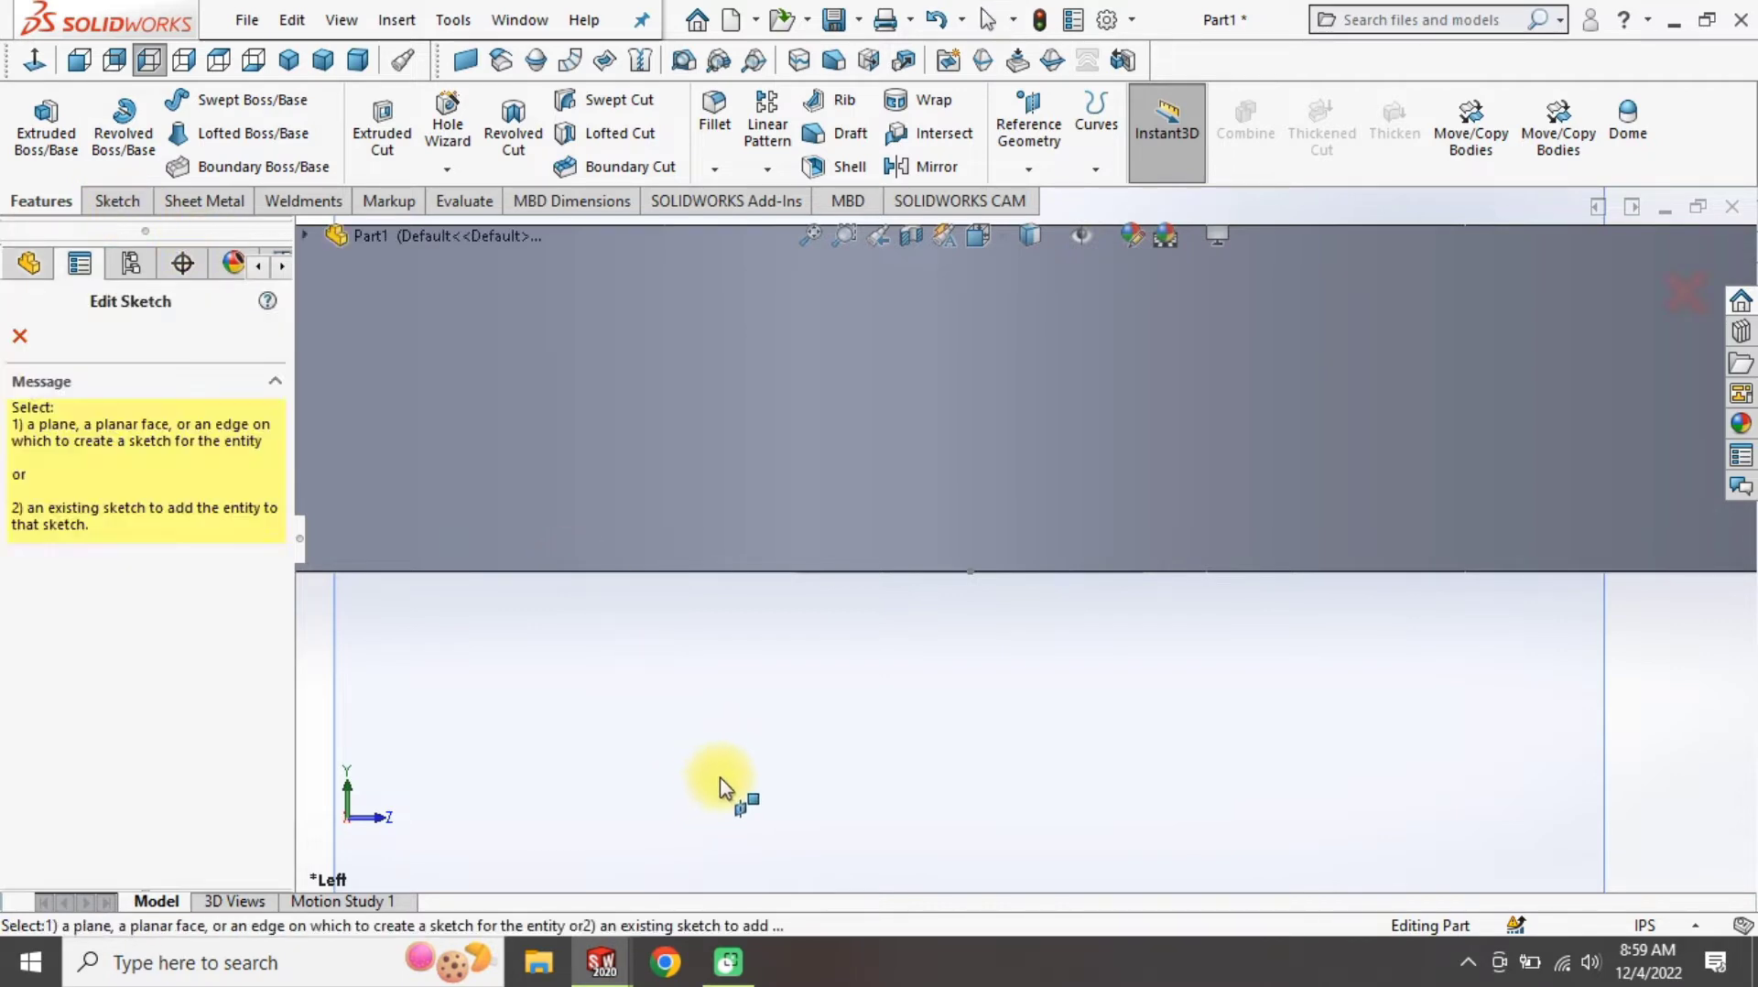
left_click(765, 784)
left_click(881, 684)
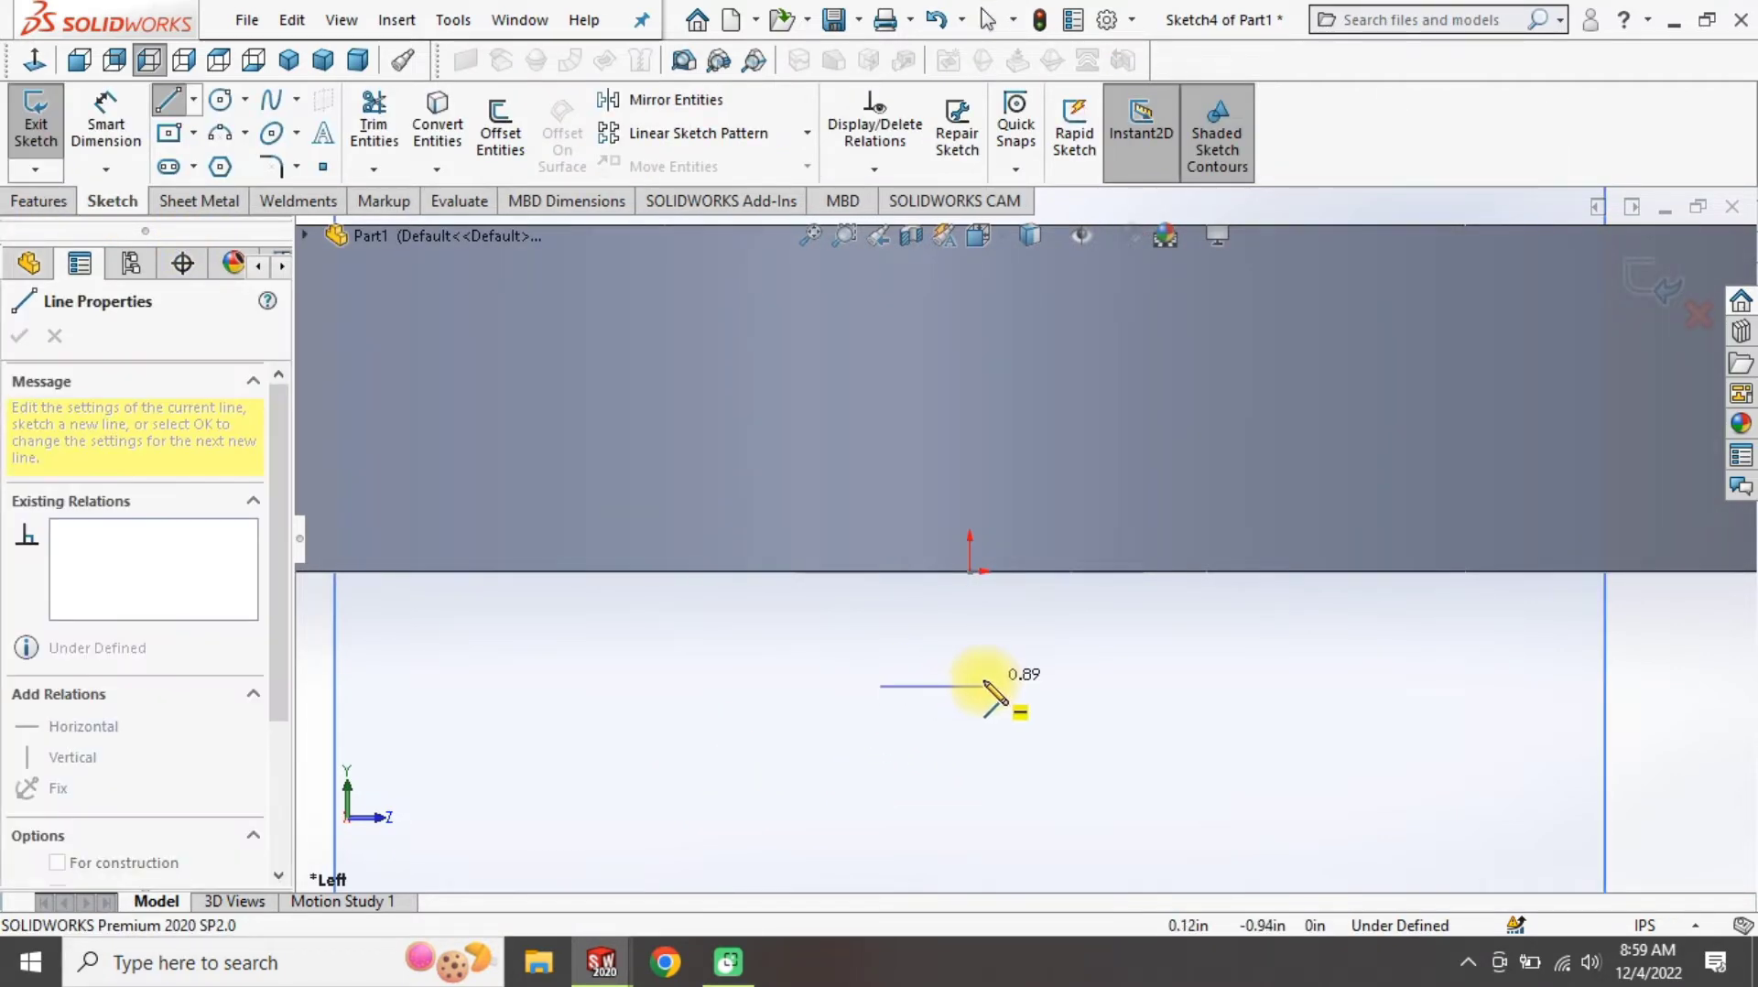
left_click(993, 685)
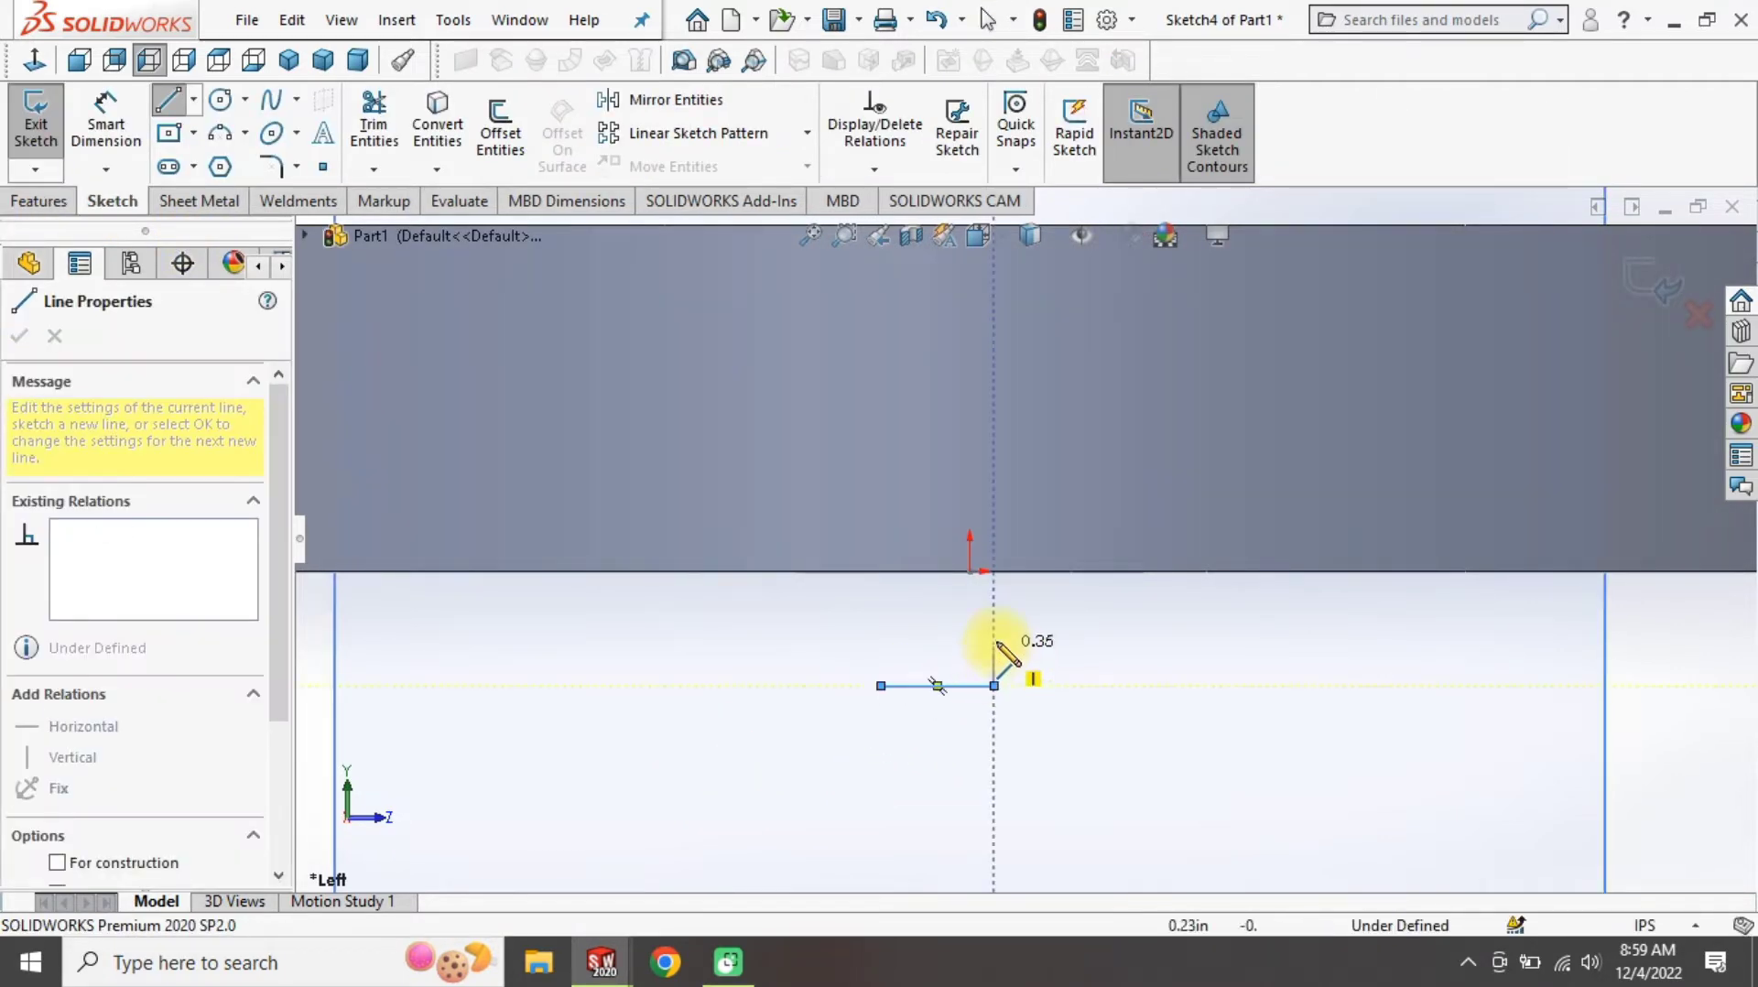
left_click(881, 669)
Dimension the profile's bottom length 1.00 and right-side height .25
right_click_drag(884, 679, 907, 902)
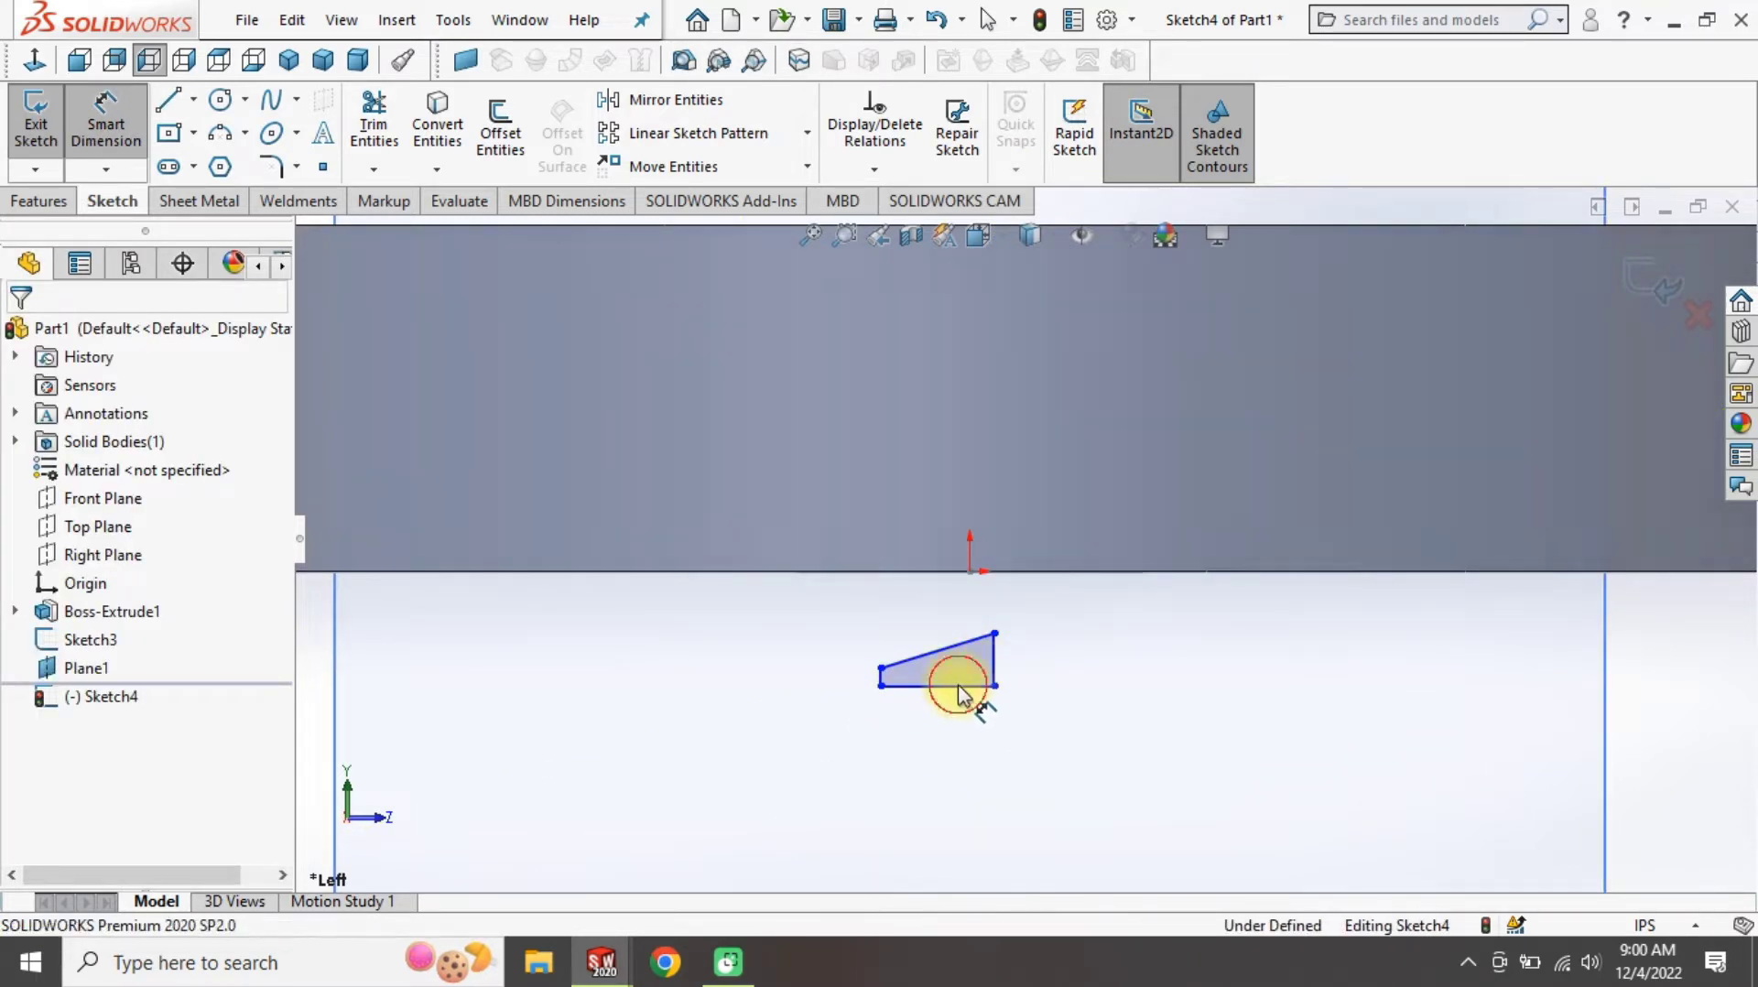
left_click(958, 686)
left_click(950, 719)
type("1")
key("Return")
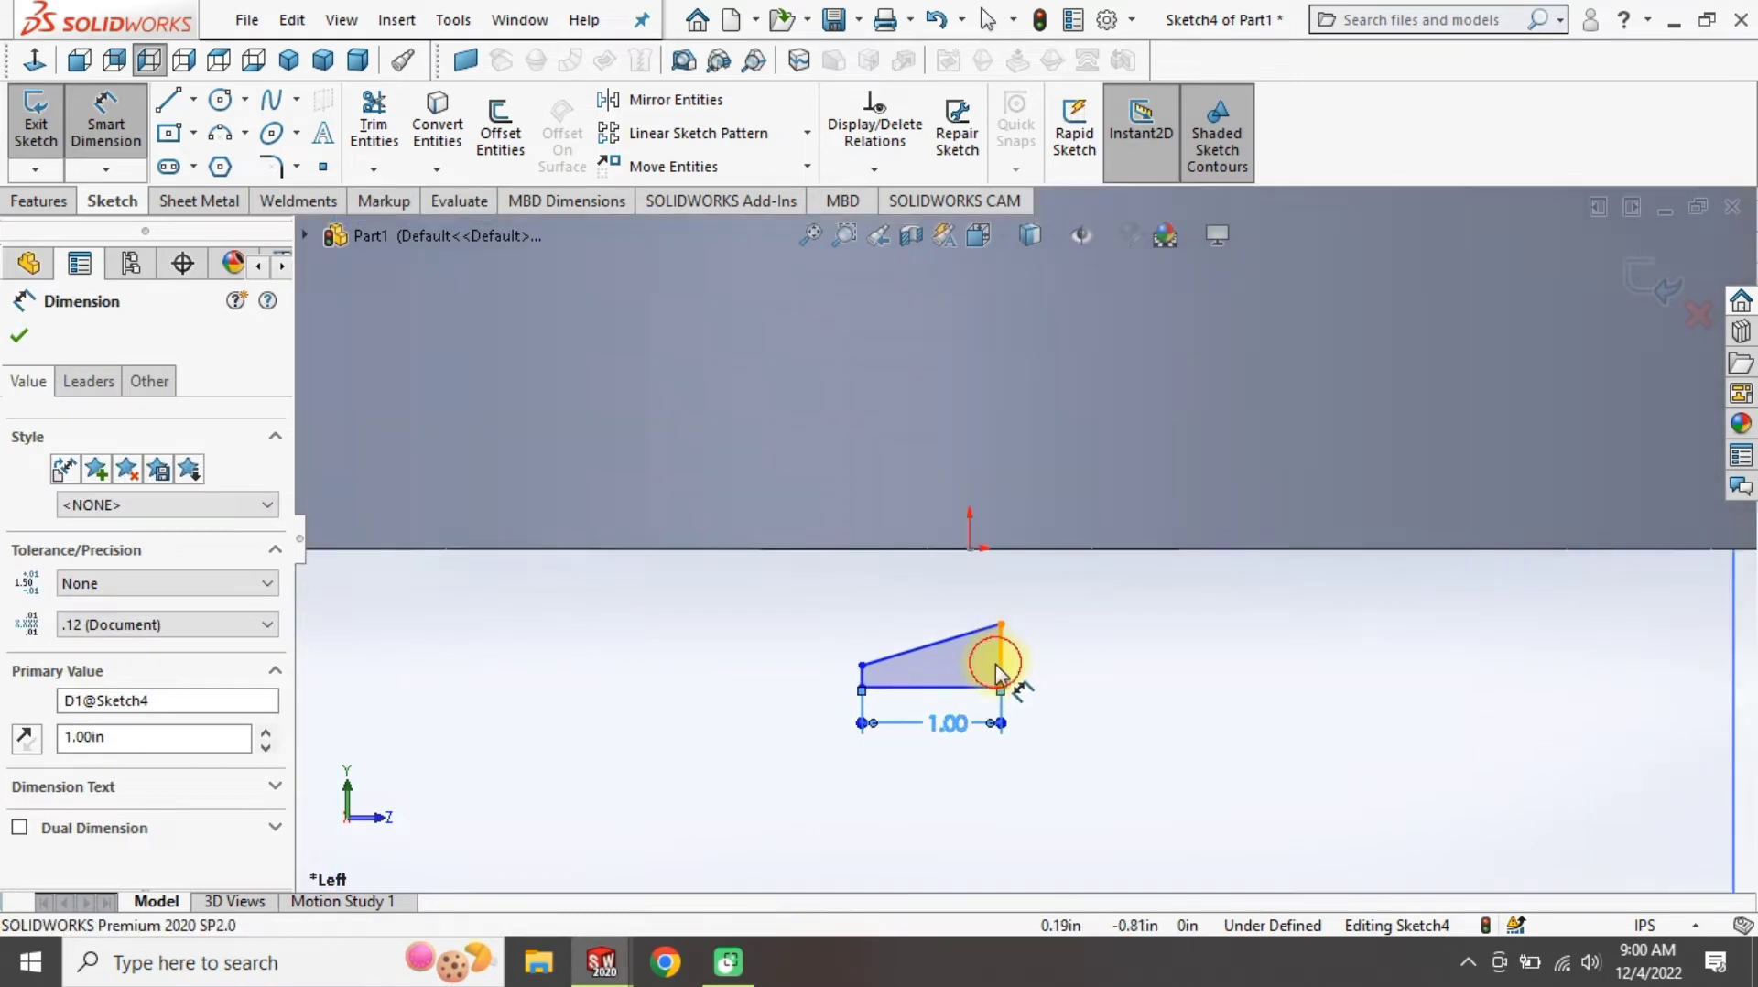
left_click(997, 663)
left_click(1027, 668)
type(".25")
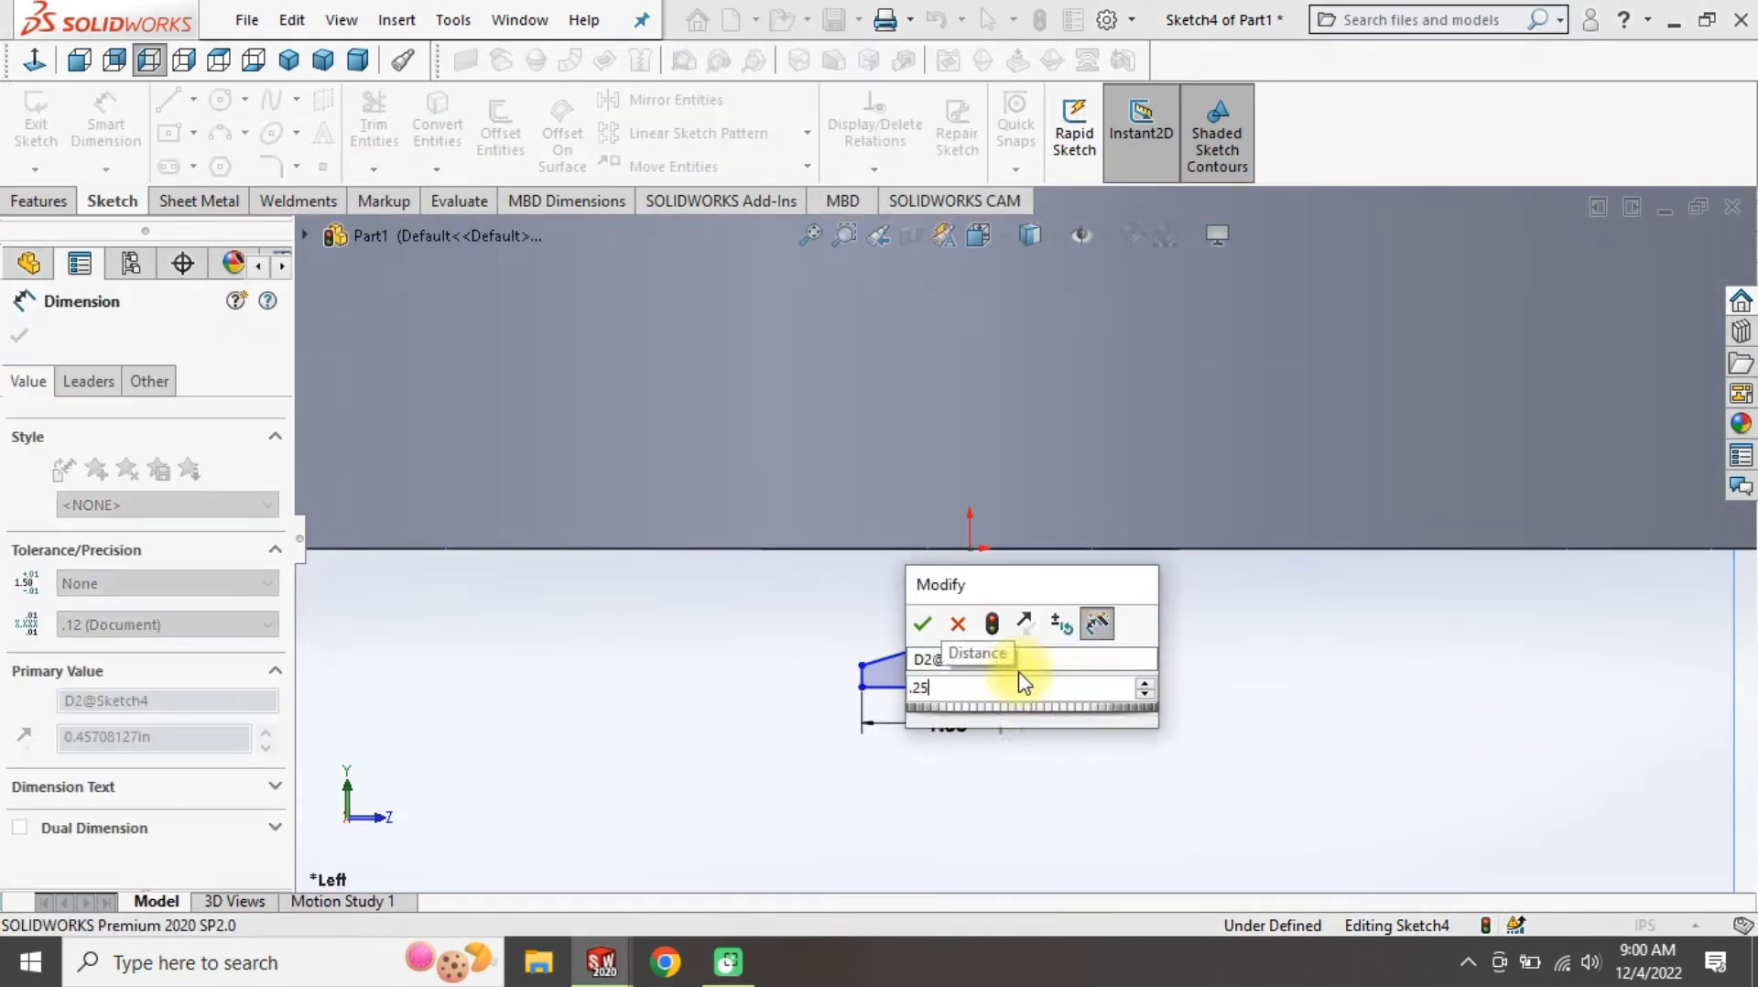
key("Return")
key("f")
Set the profile's left-side height to .10
left_click(909, 618)
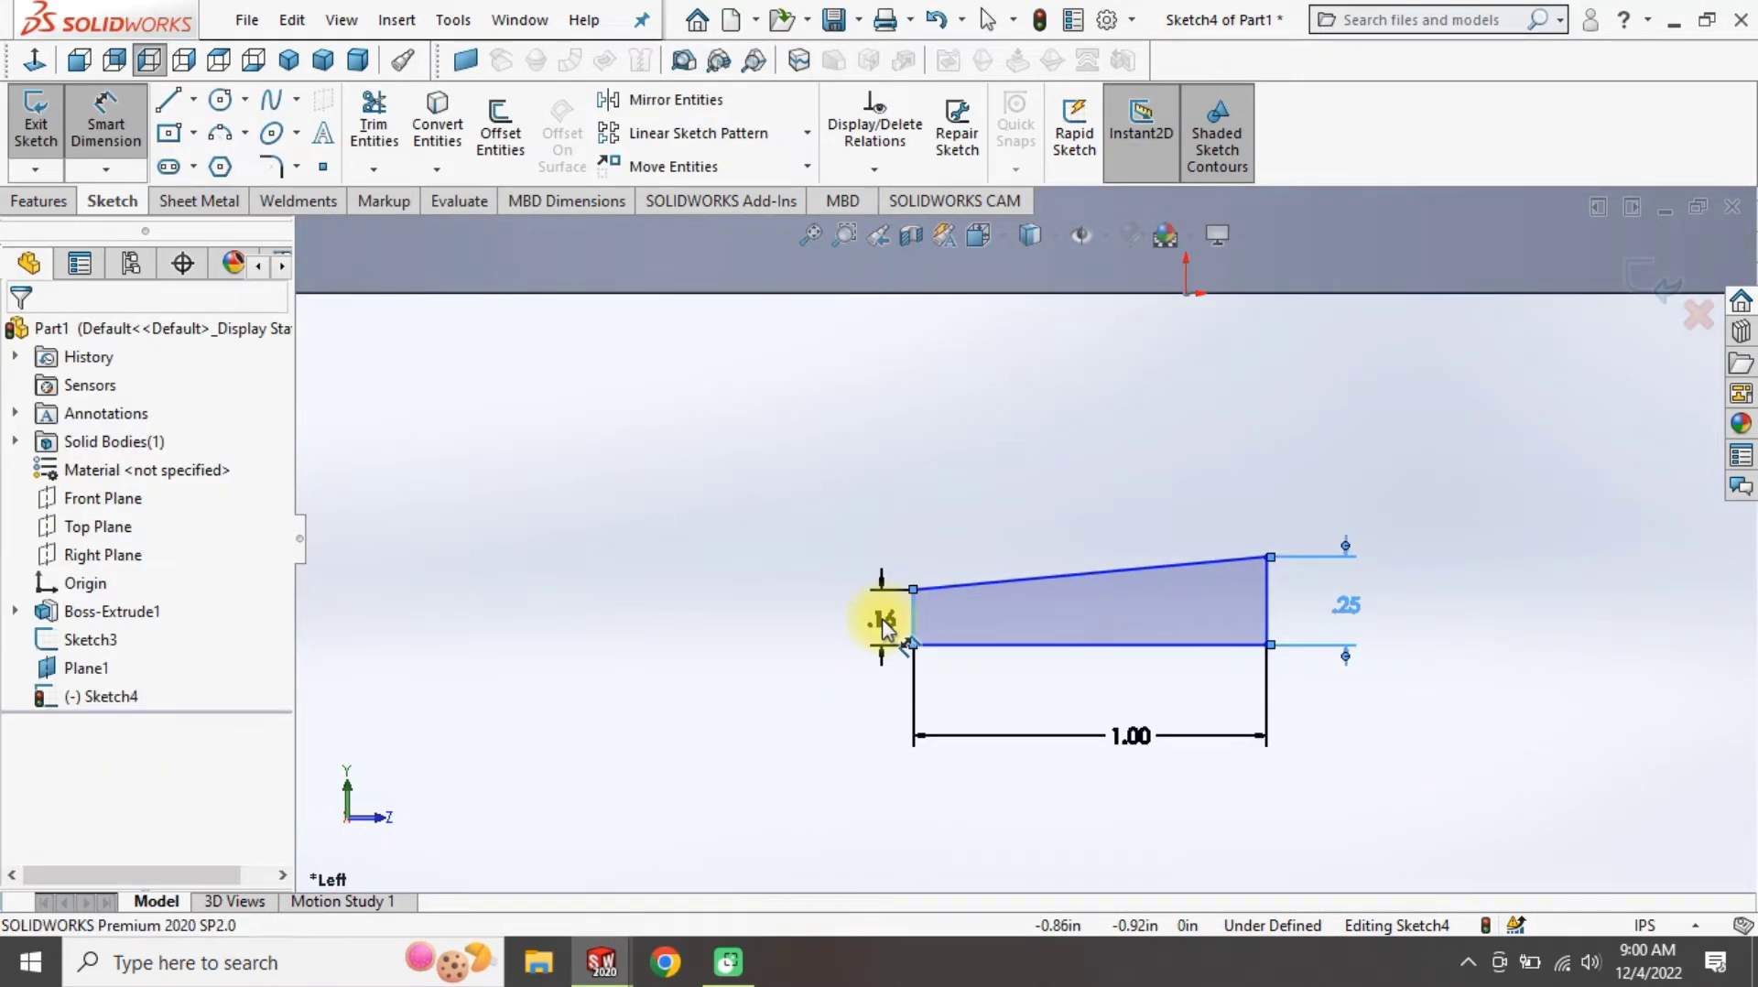
left_click(884, 627)
type(".1")
key("Return")
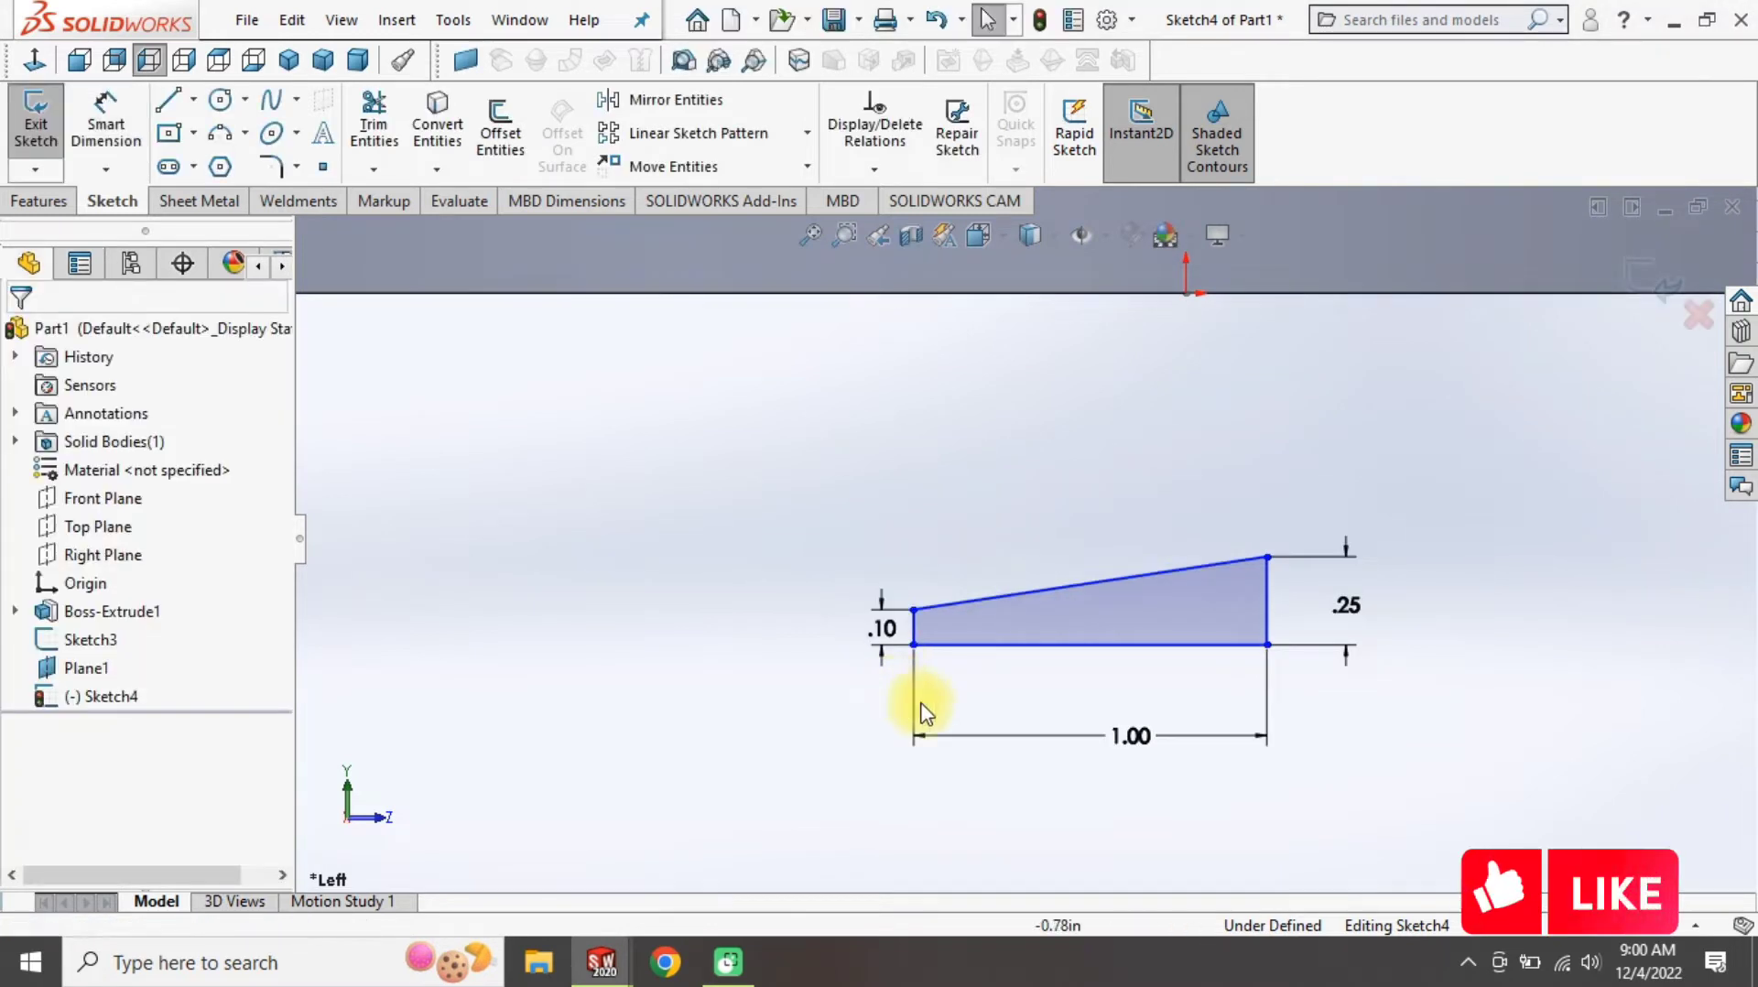
scroll(1287, 313, "up", 2)
scroll(1142, 395, "down", 3)
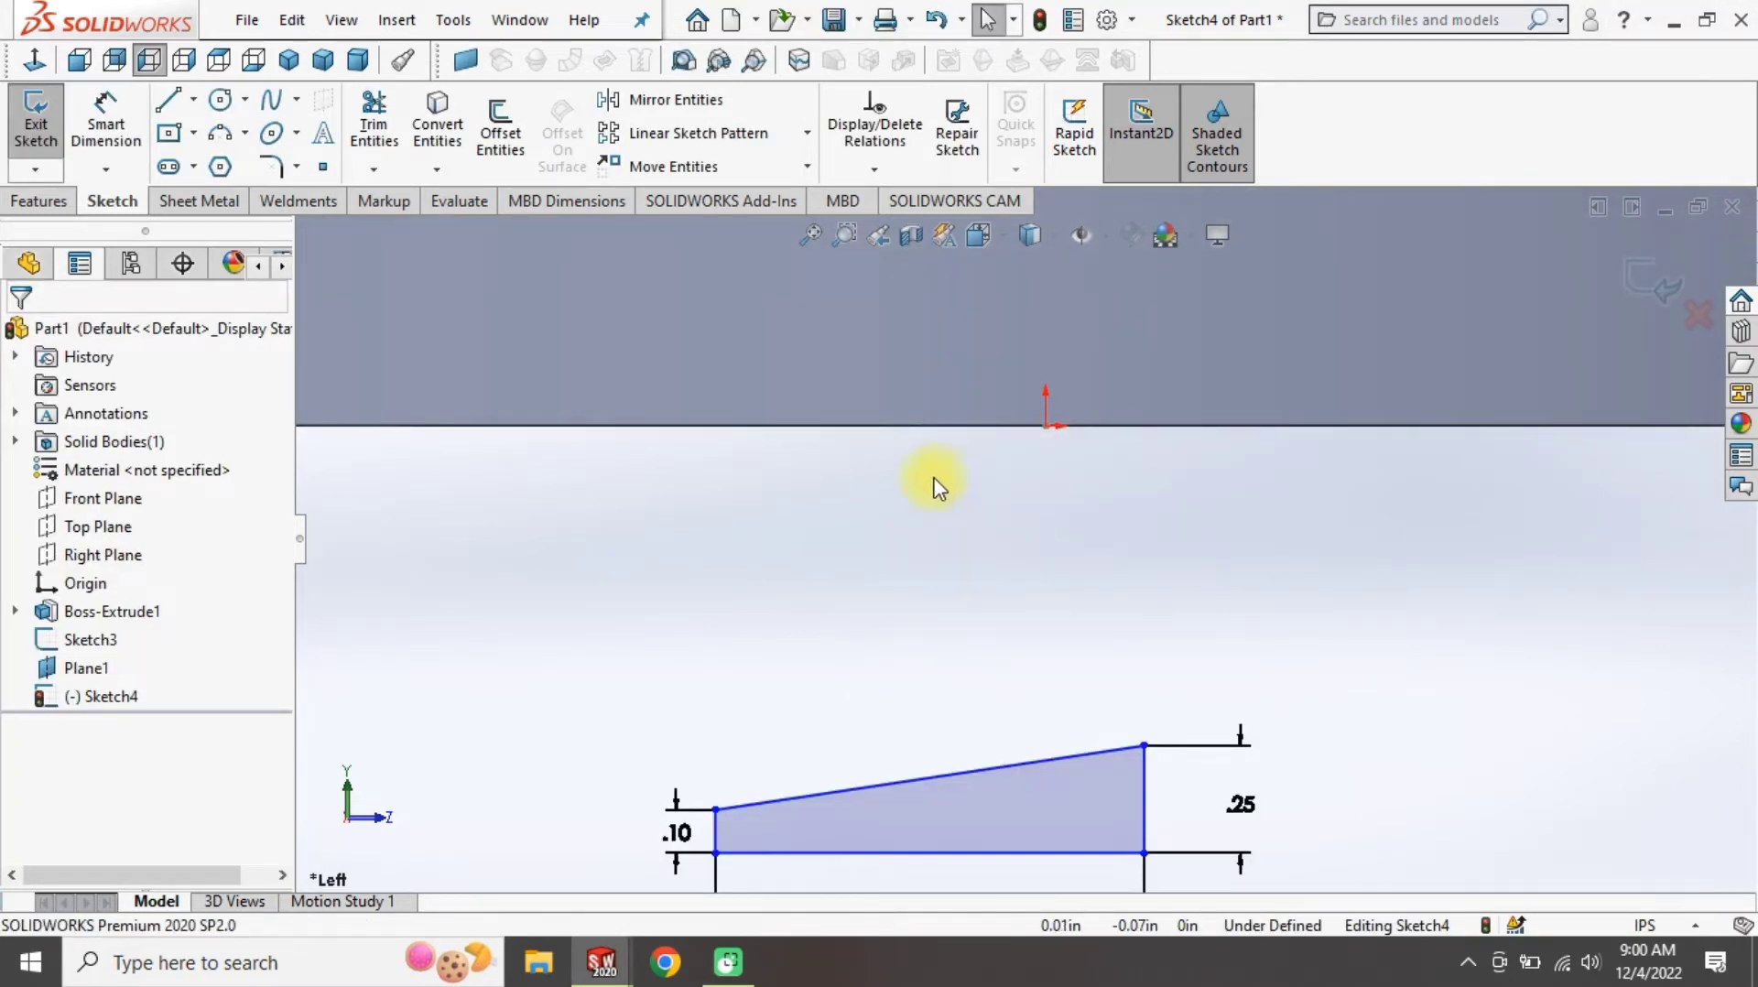
Draw a vertical line up from the origin
key("l")
left_click_drag(1045, 425, 1048, 382)
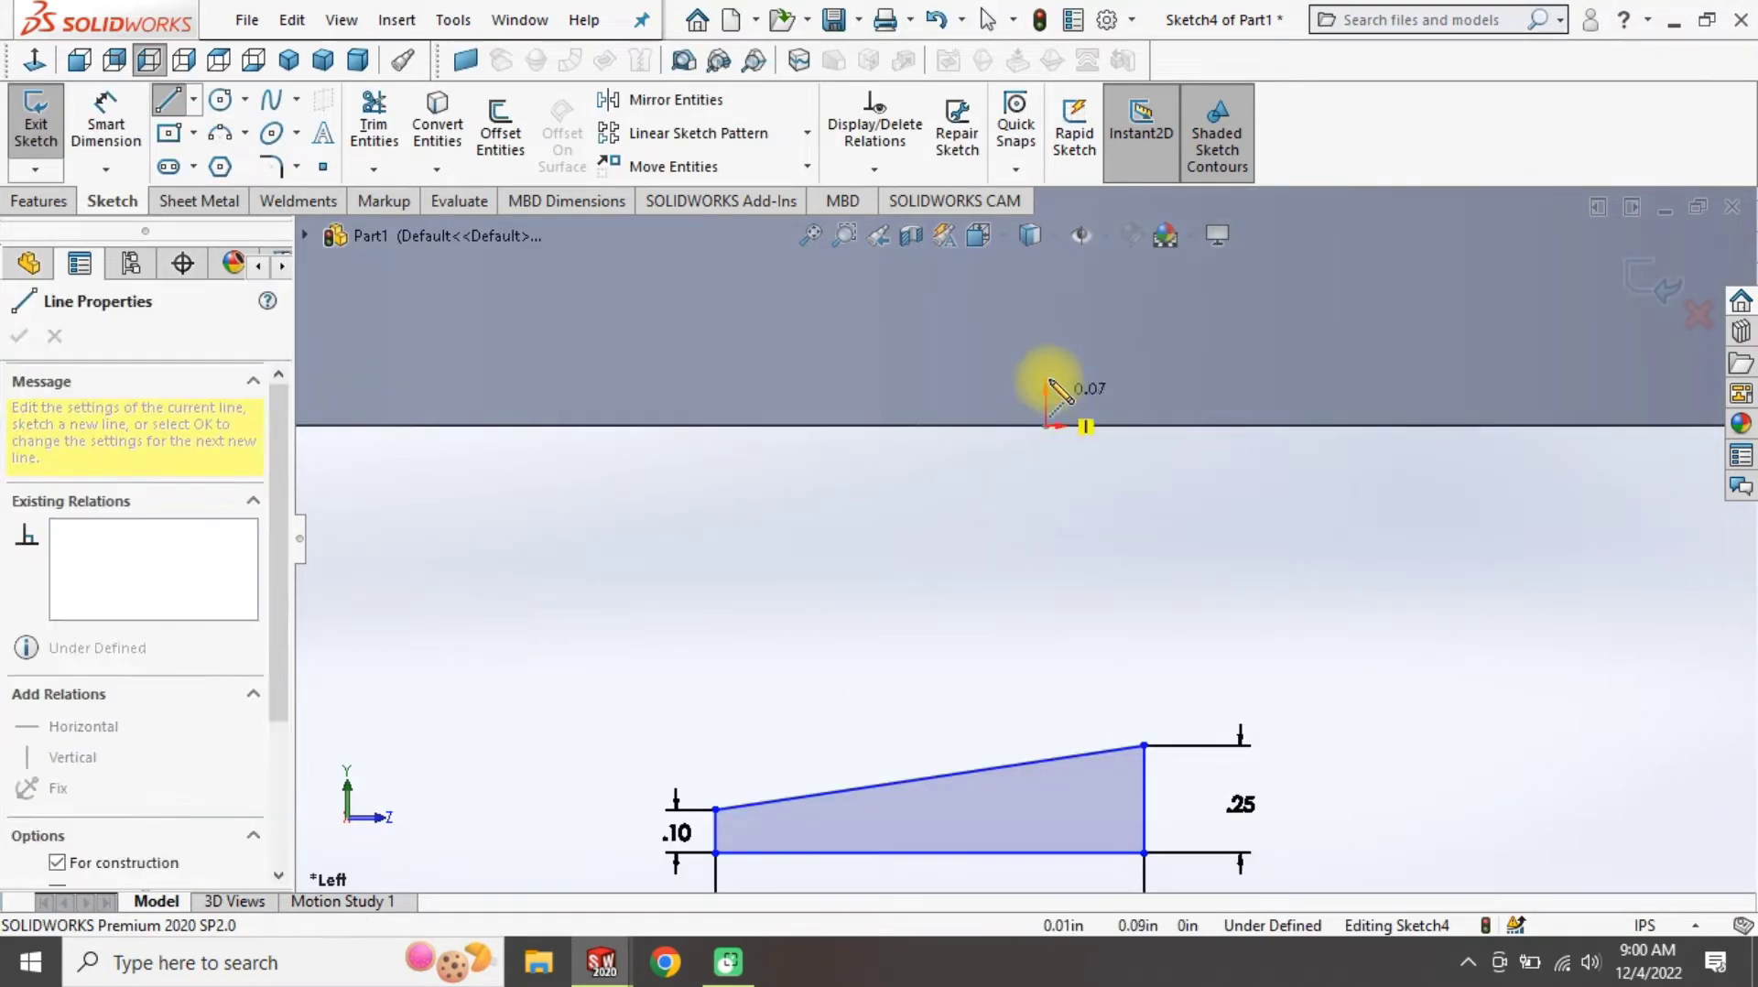
left_click(1045, 359)
key("Escape")
Add a Midpoint relation to centre the profile on the origin
left_click(988, 854)
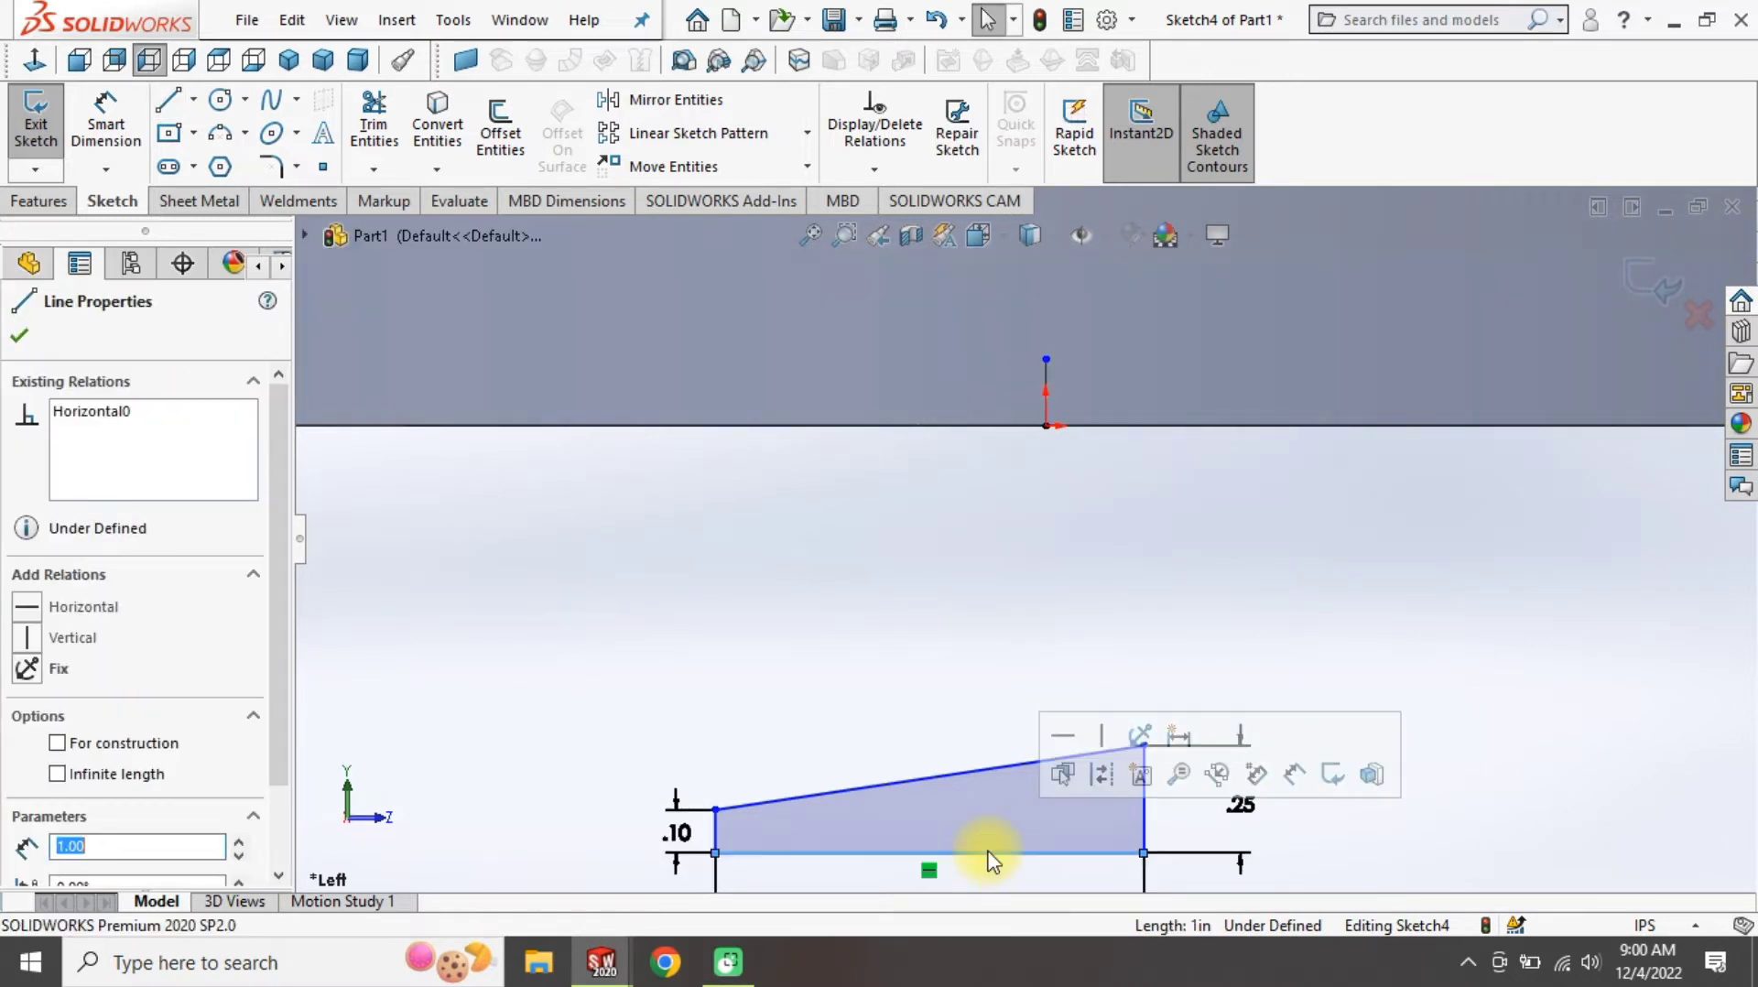
left_click(1046, 425)
left_click(1045, 359, "ctrl")
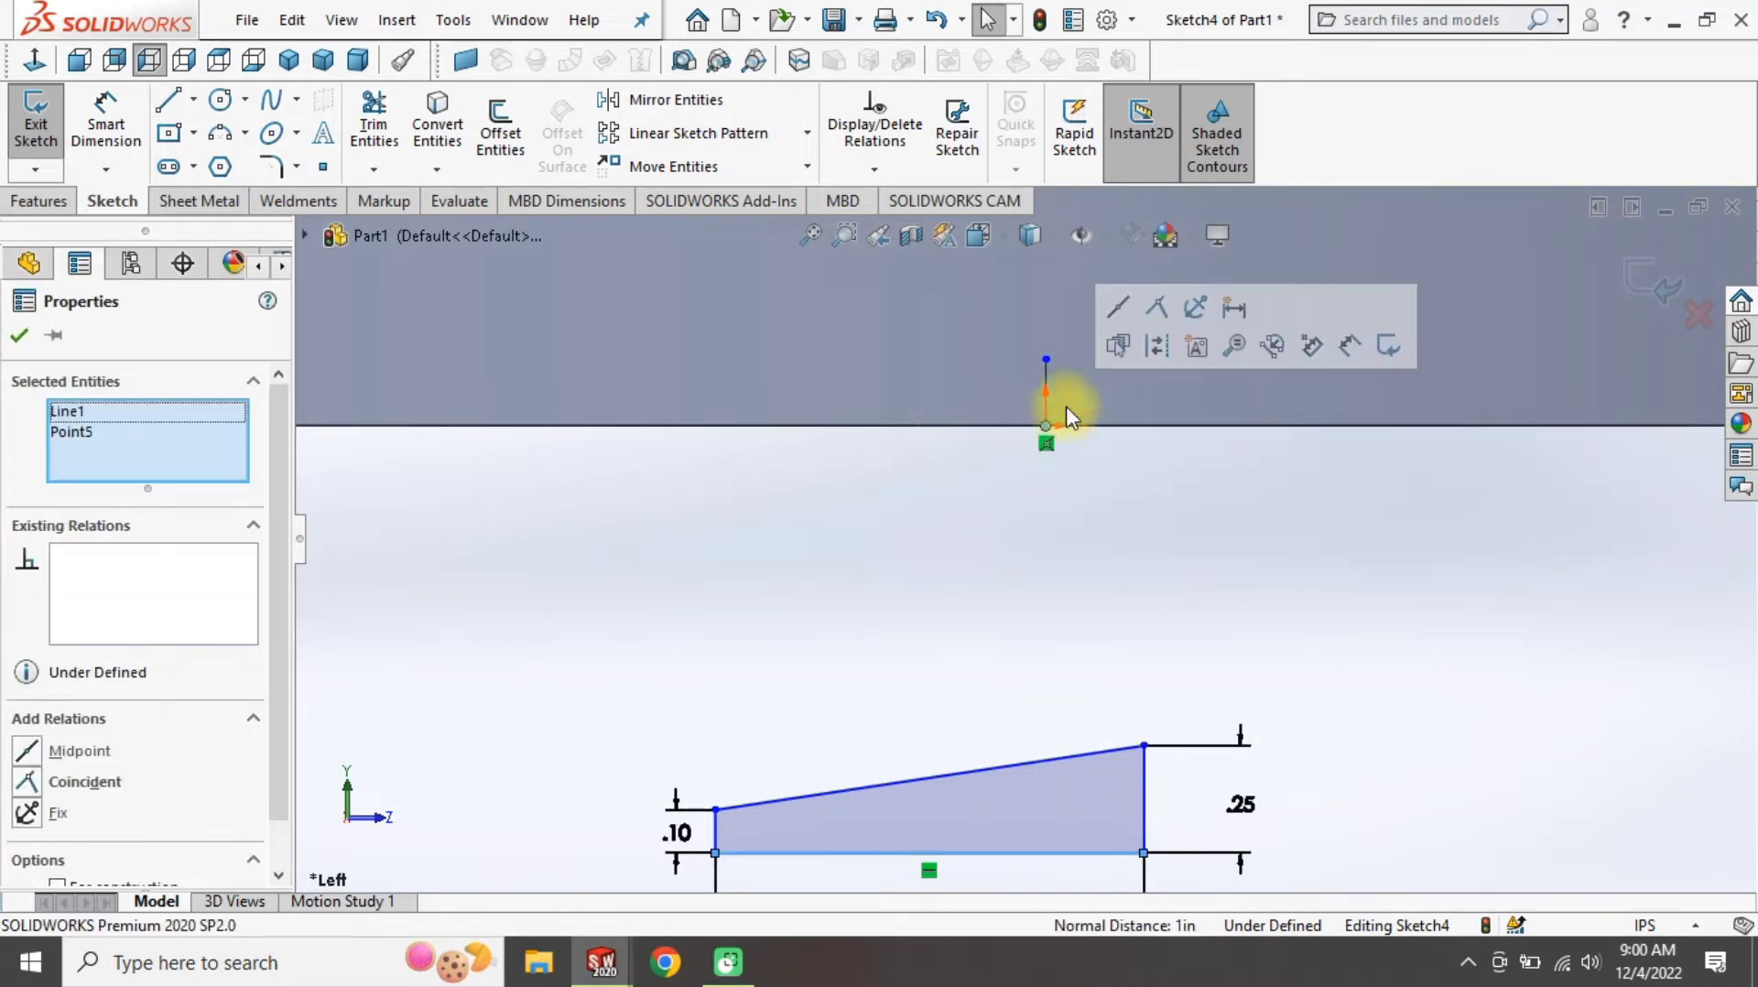
left_click(1114, 309)
left_click(930, 732)
mouse_move(929, 733)
middle_mouse_down()
mouse_move(1051, 537)
mouse_move(1353, 407)
middle_mouse_up()
scroll(1047, 403, "up", 5)
Exit Sketch4 and hide Plane1
key("z")
key("z")
key("z")
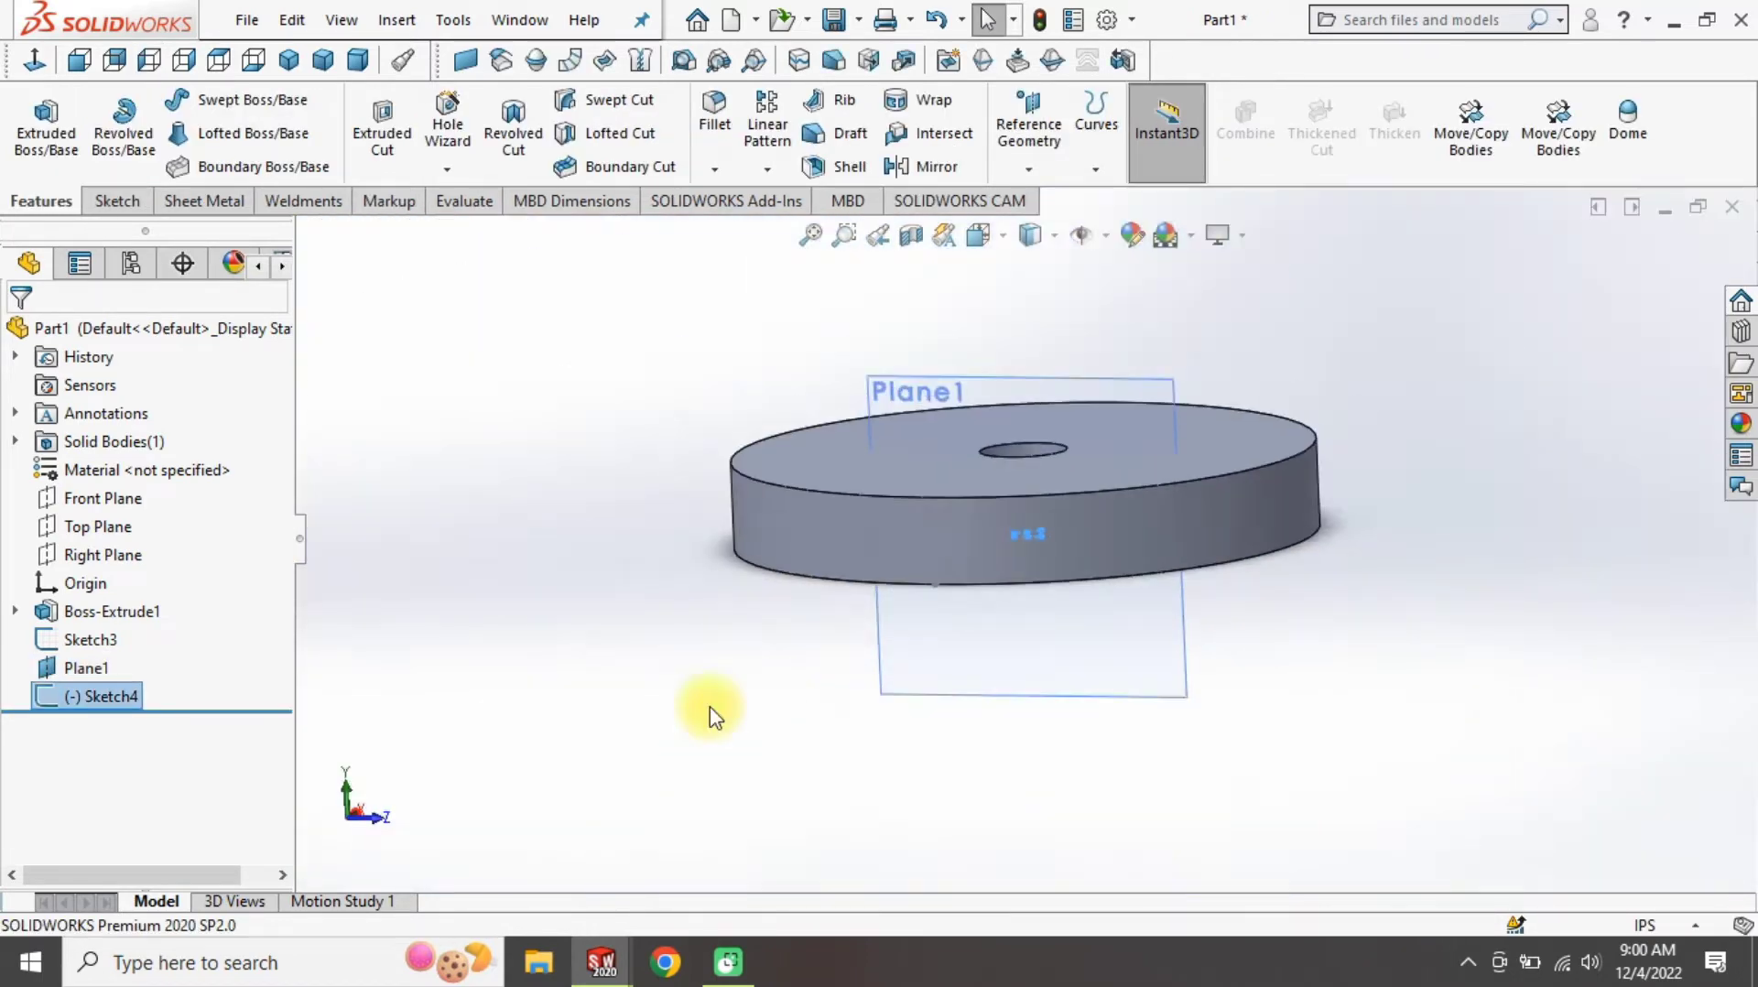
left_click(1098, 608)
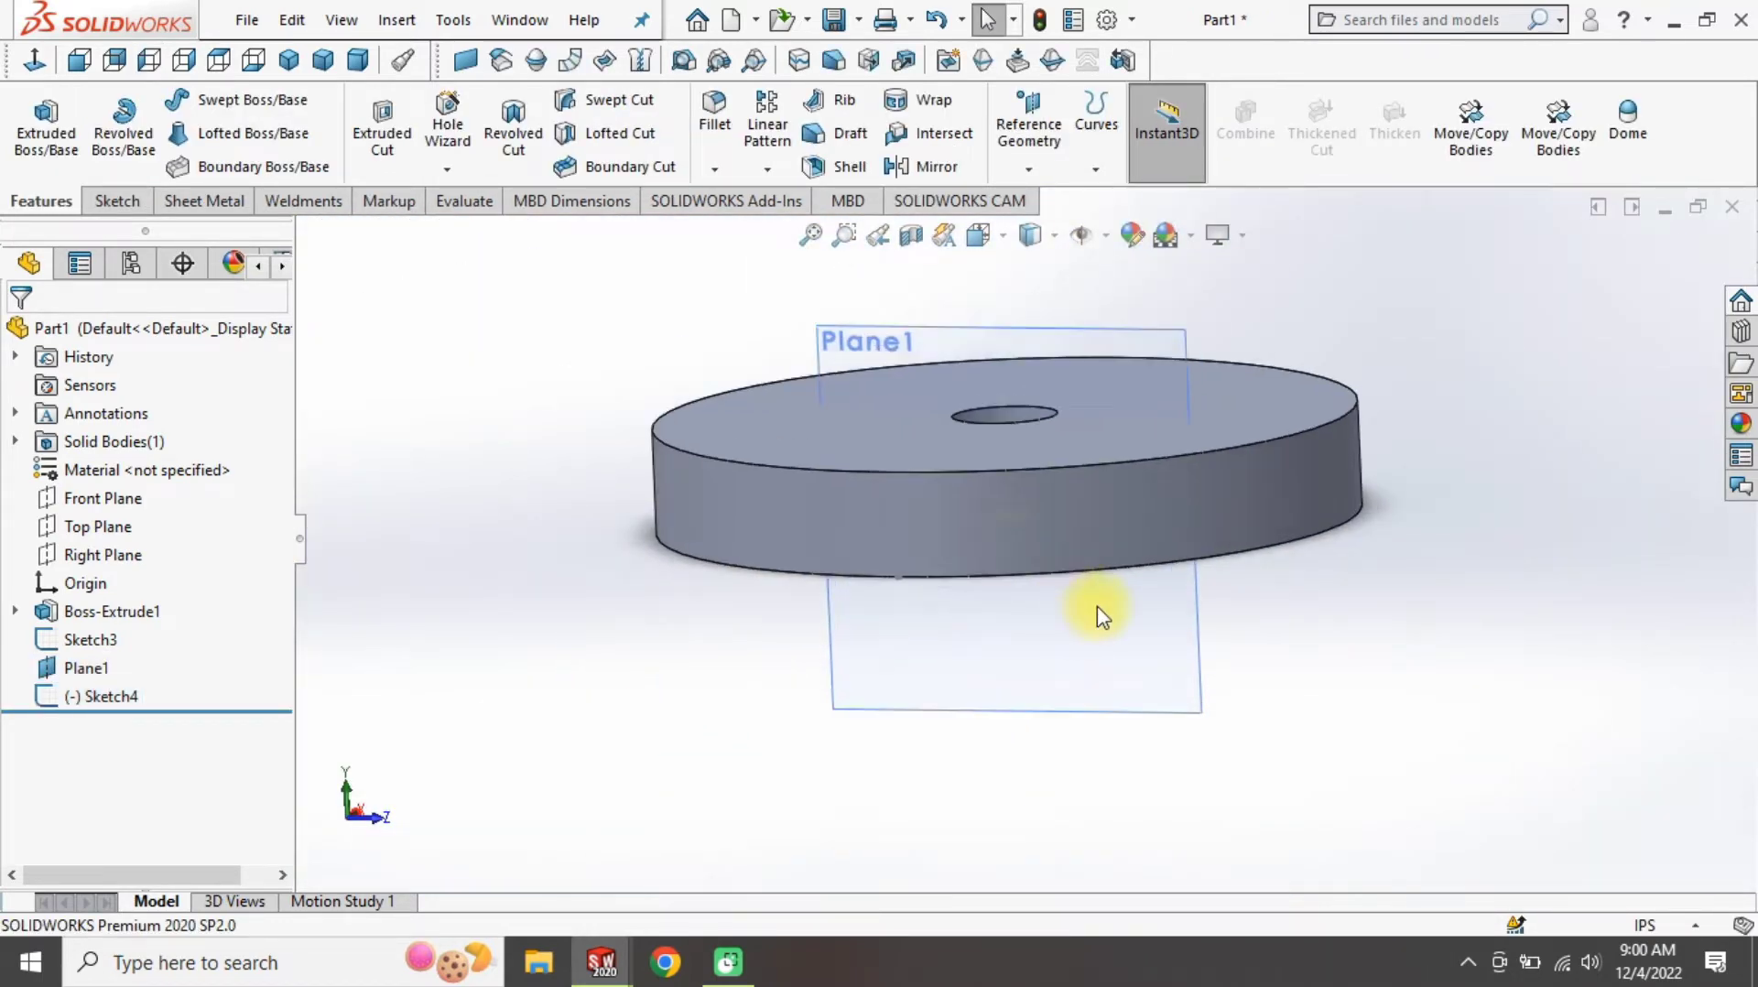
scroll(1034, 678, "up", 3)
left_click(1141, 602)
mouse_move(953, 775)
middle_mouse_down()
mouse_move(989, 510)
mouse_move(899, 384)
middle_mouse_up()
Start a new reference plane with Line1@Sketch3 as the perpendicular first reference
left_click(1029, 170)
left_click(1040, 201)
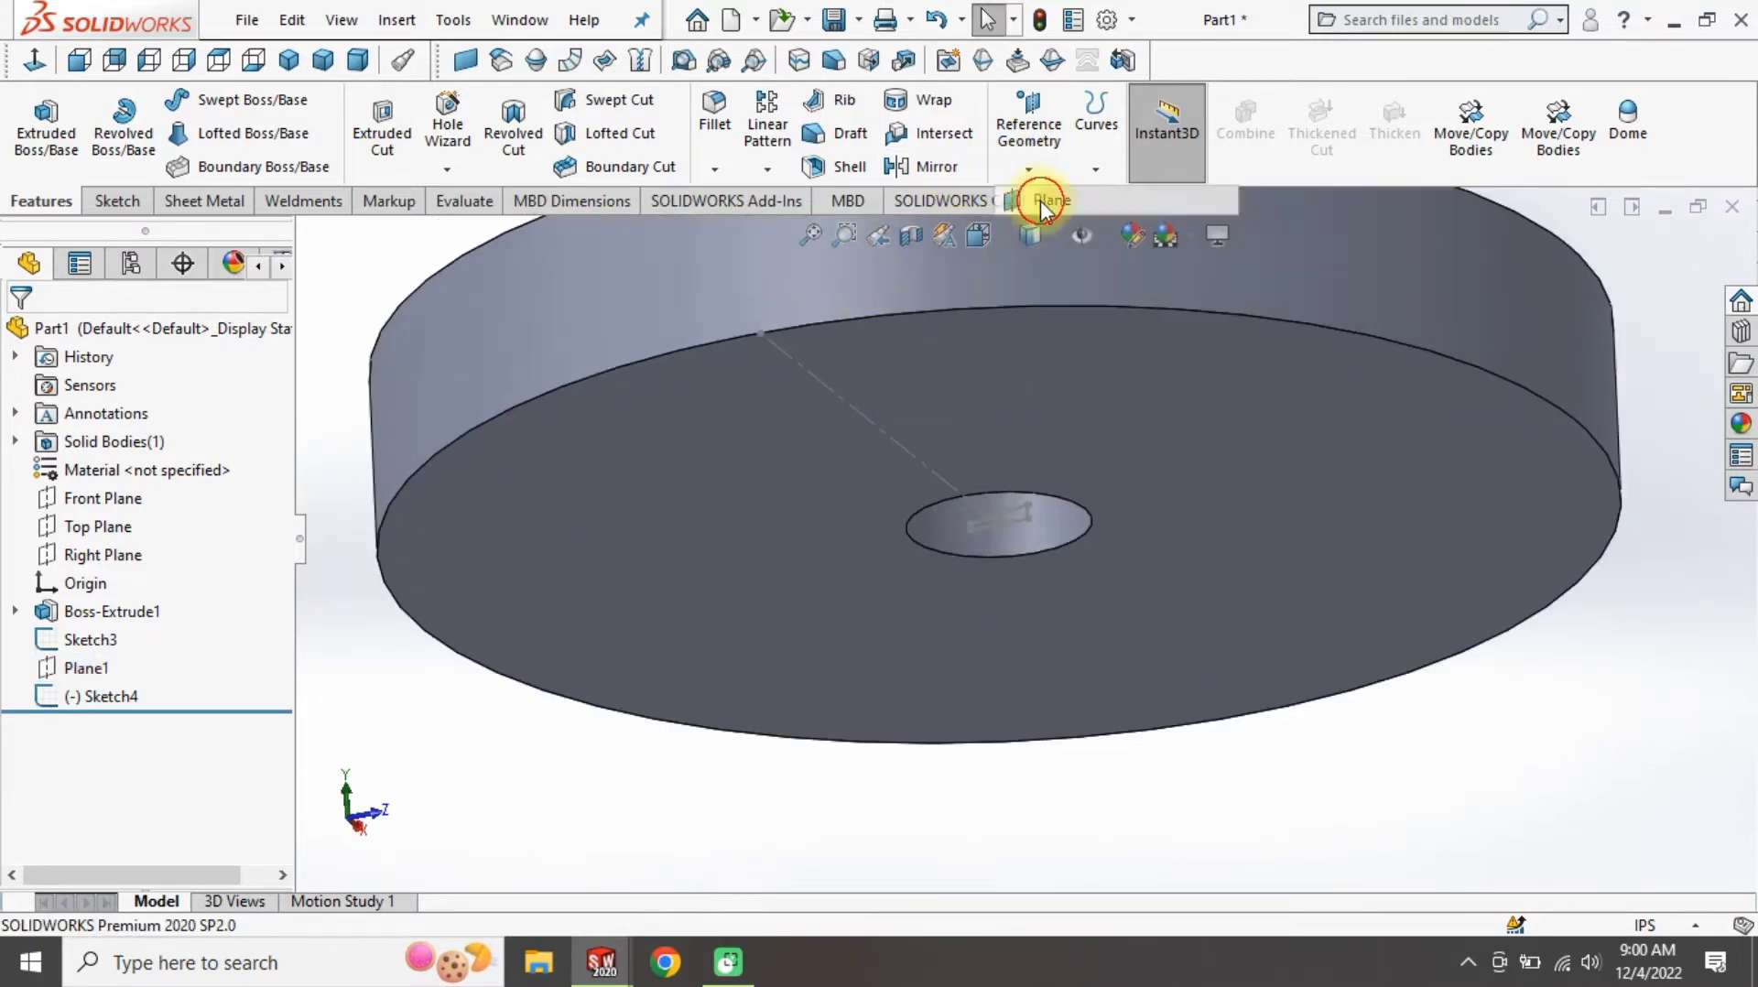
left_click(811, 379)
left_click(764, 335)
middle_click_drag(767, 335, 772, 408)
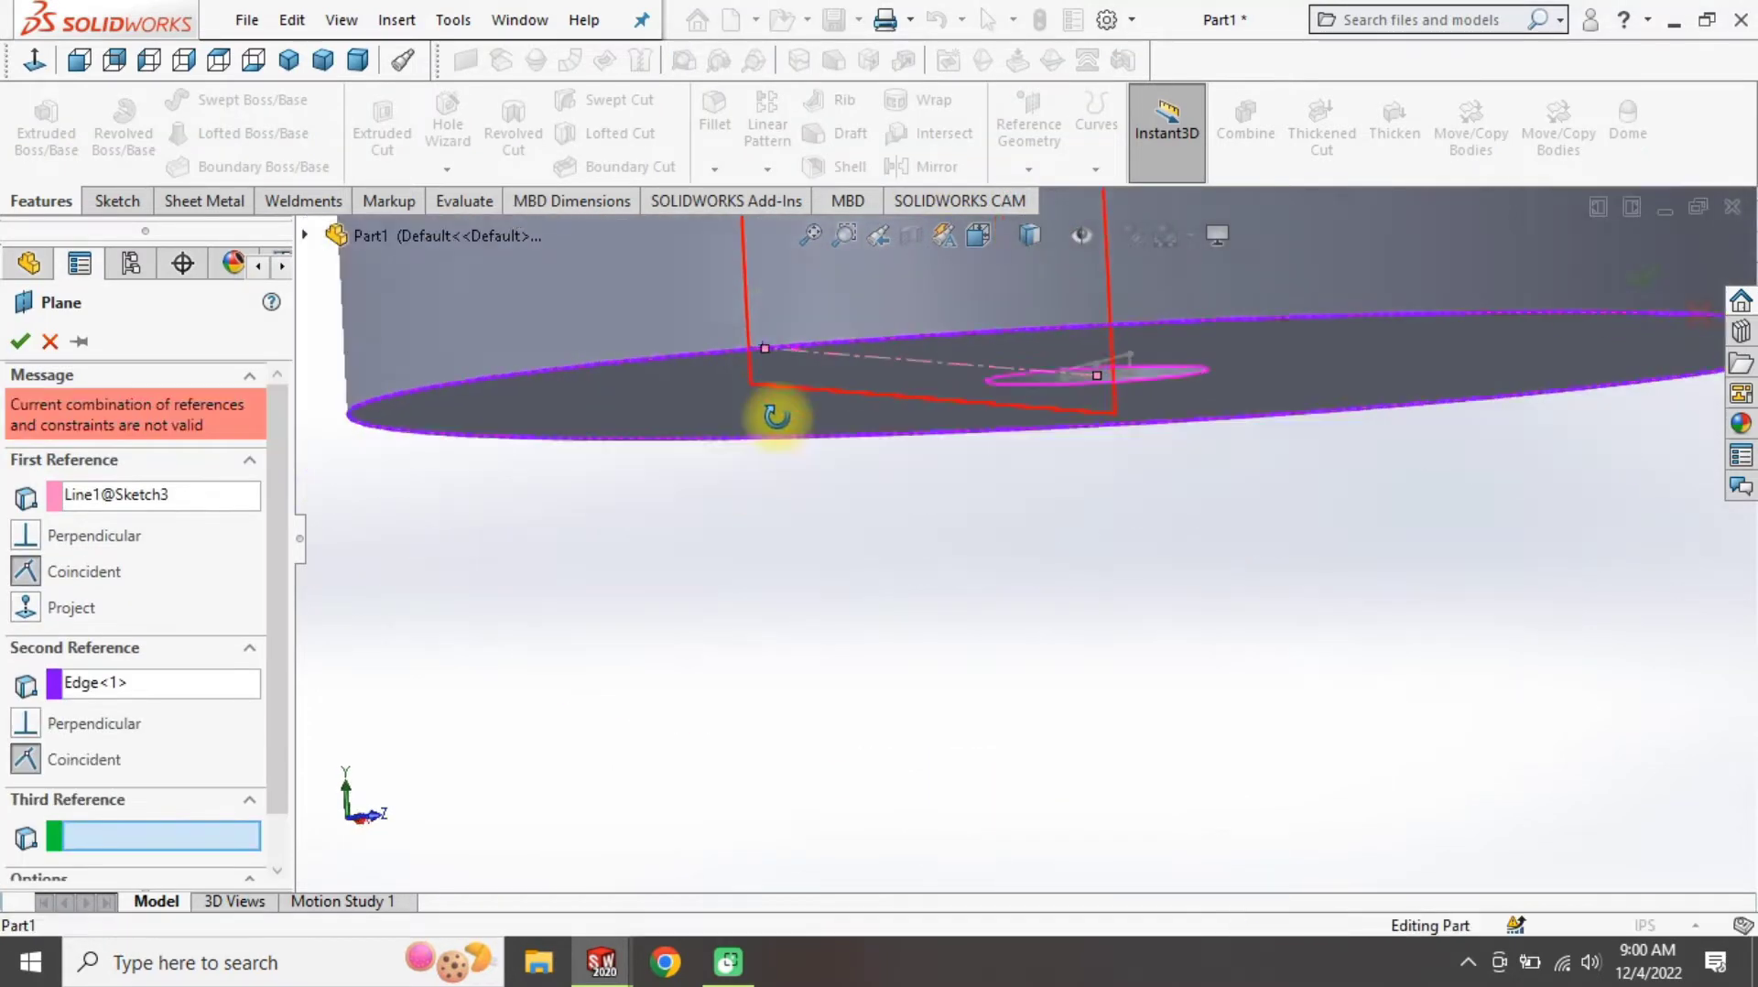
scroll(790, 368, "up", 2)
right_click(157, 680)
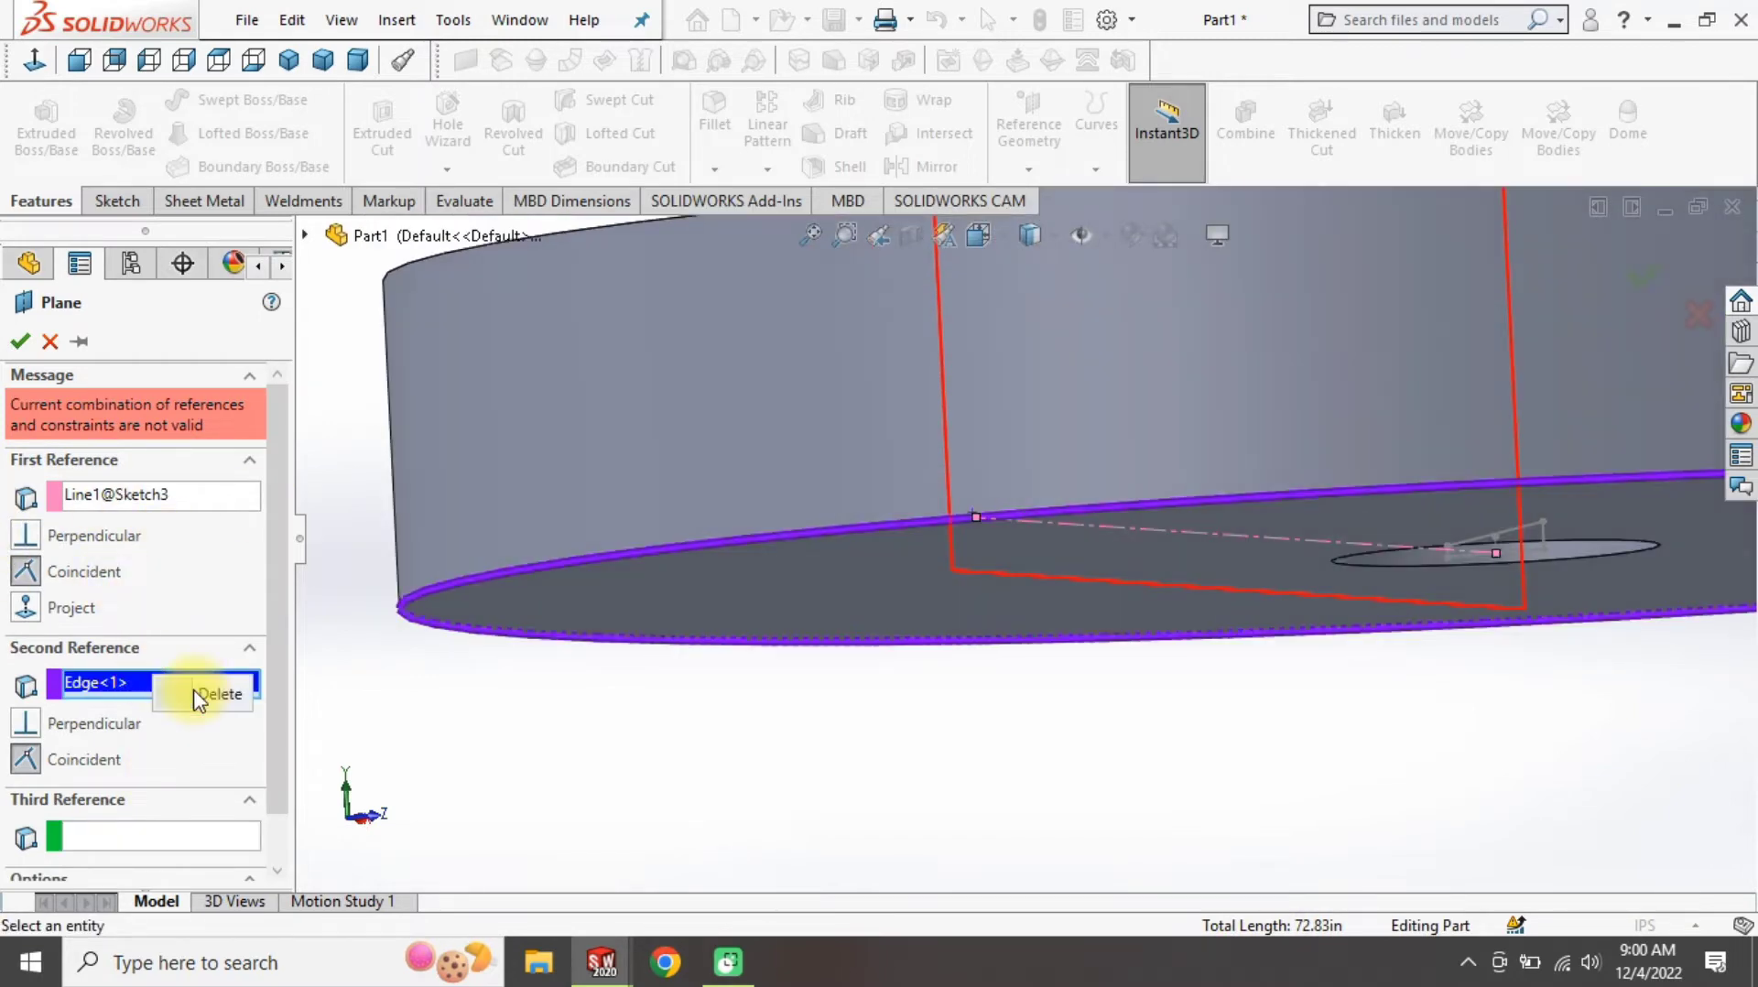
left_click(219, 688)
scroll(1025, 526, "down", 3)
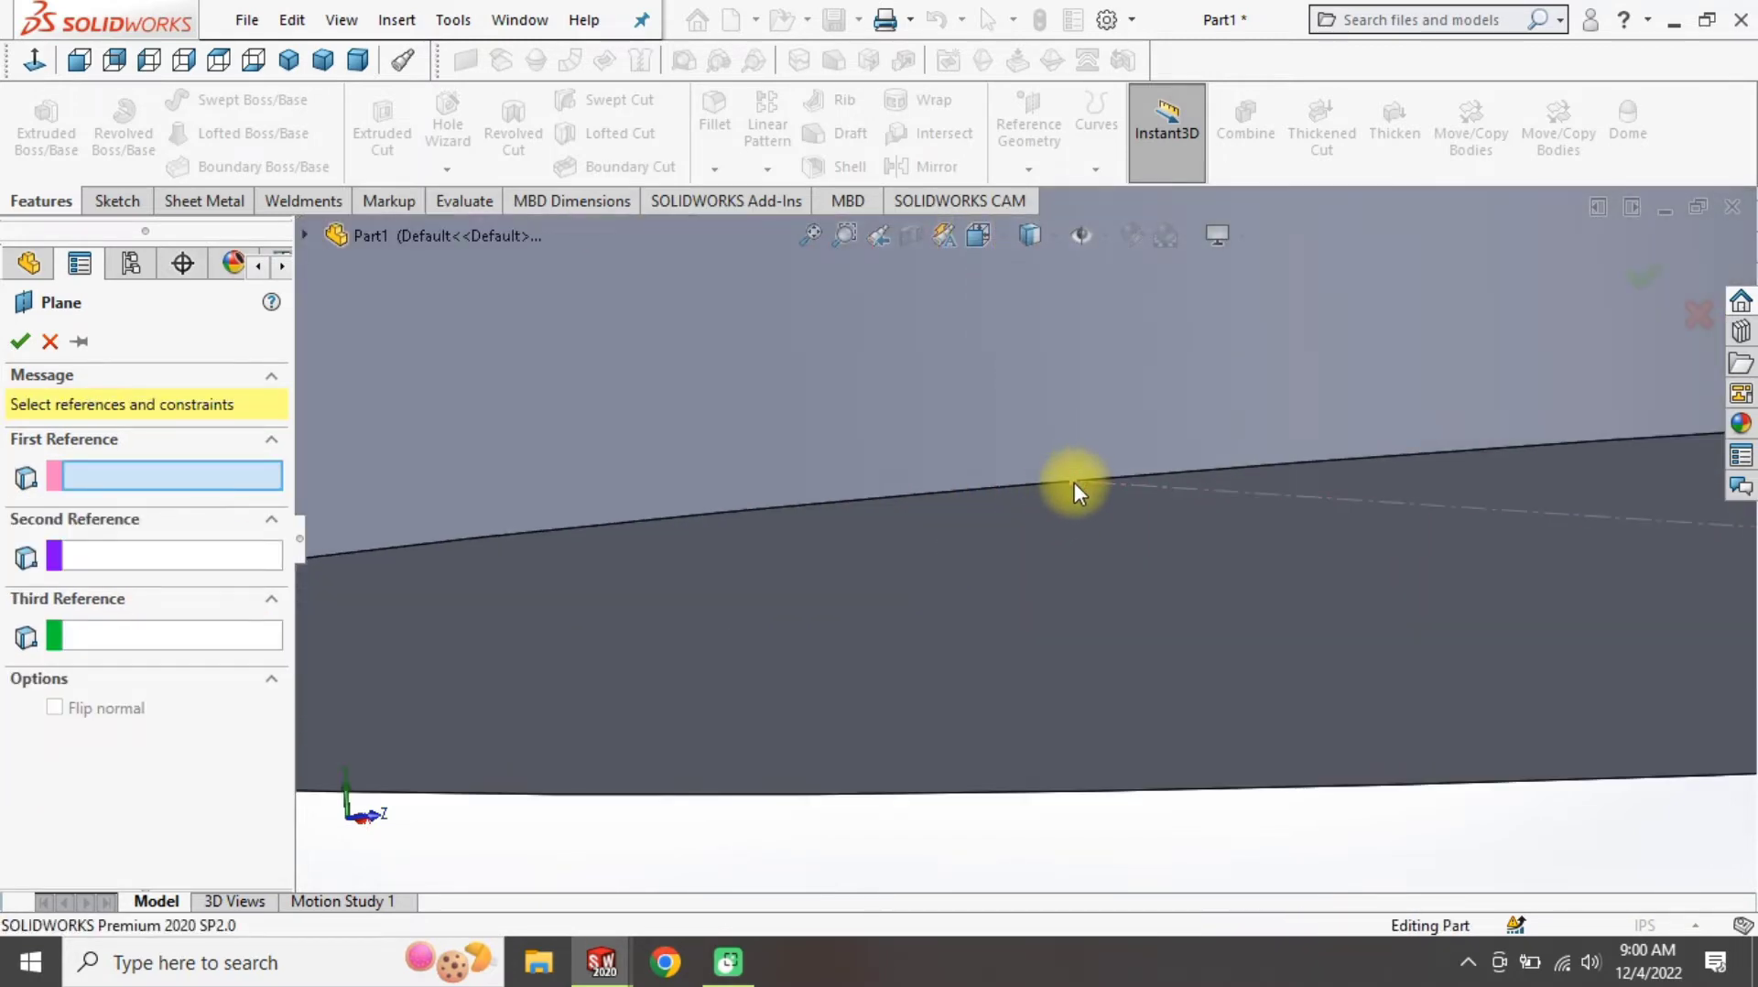
Make Plane2 tangent to the disc's outer cylindrical face and accept it
mouse_move(1074, 481)
middle_mouse_down()
mouse_move(1117, 458)
mouse_move(1184, 580)
mouse_move(1228, 561)
mouse_move(1272, 582)
middle_mouse_up()
scroll(1259, 540, "up", 5)
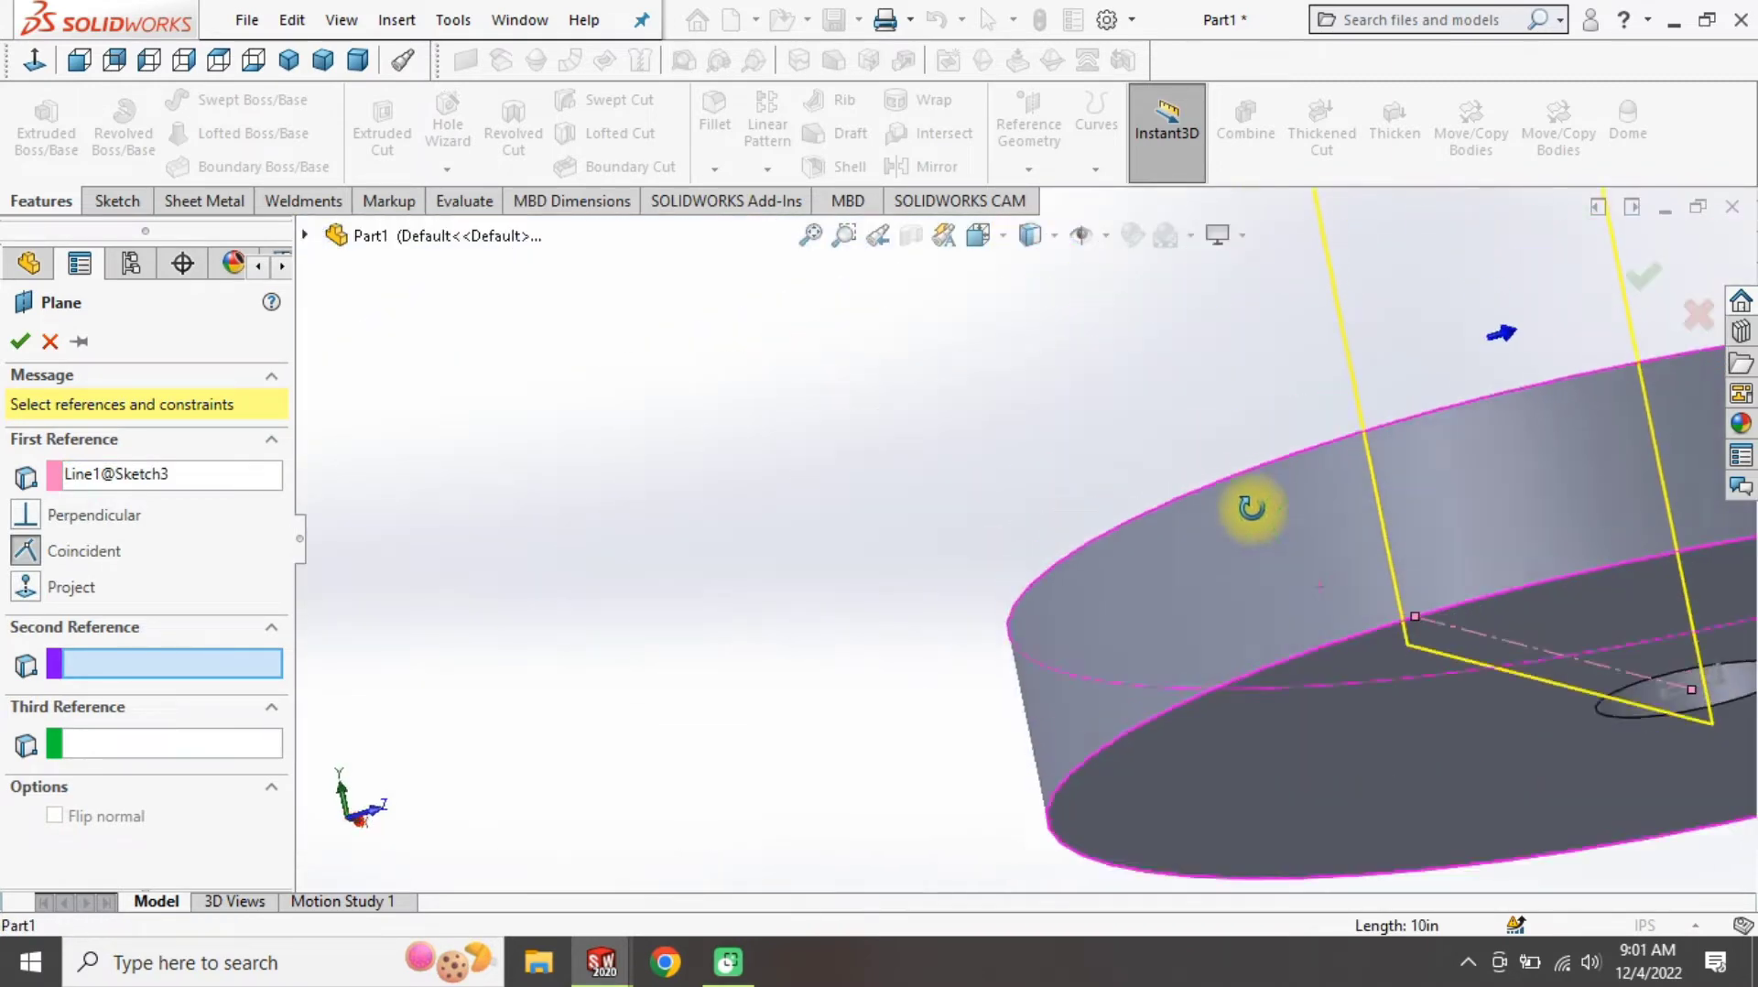
scroll(1318, 723, "down", 5)
scroll(1226, 726, "down", 2)
scroll(1190, 613, "down", 2)
left_click(1187, 612)
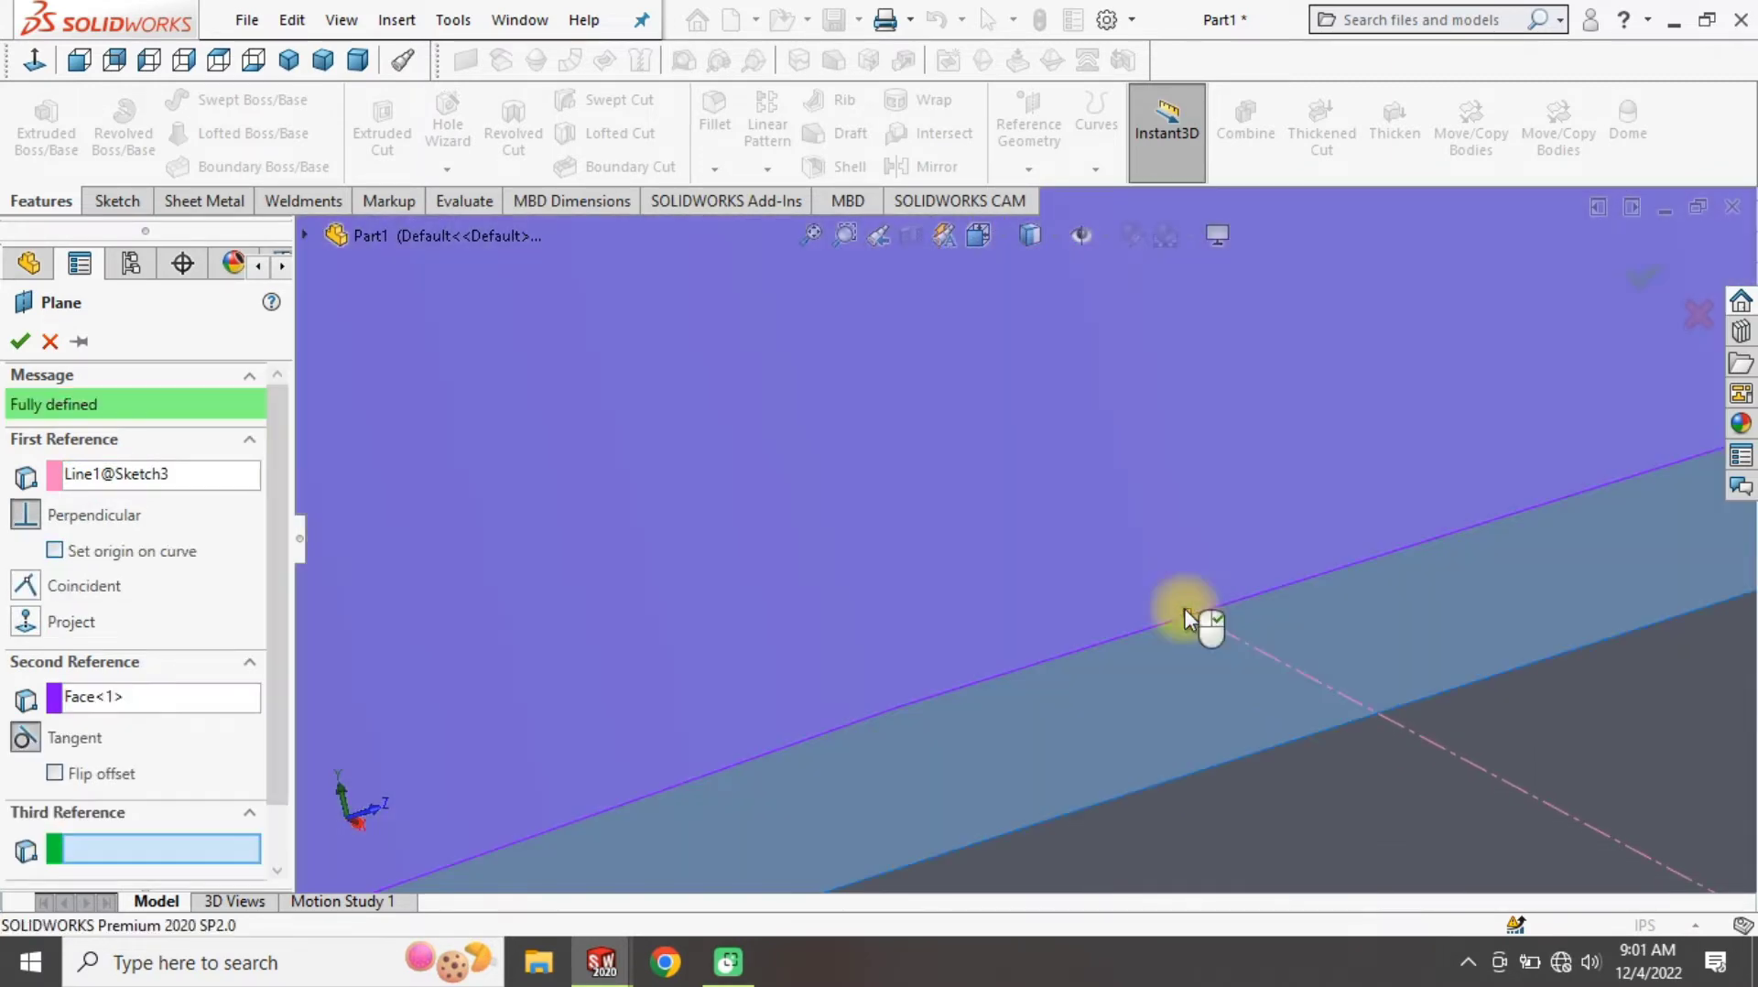
mouse_move(1198, 622)
middle_mouse_down()
mouse_move(1026, 621)
mouse_move(1036, 596)
mouse_move(1129, 572)
mouse_move(879, 458)
middle_mouse_up()
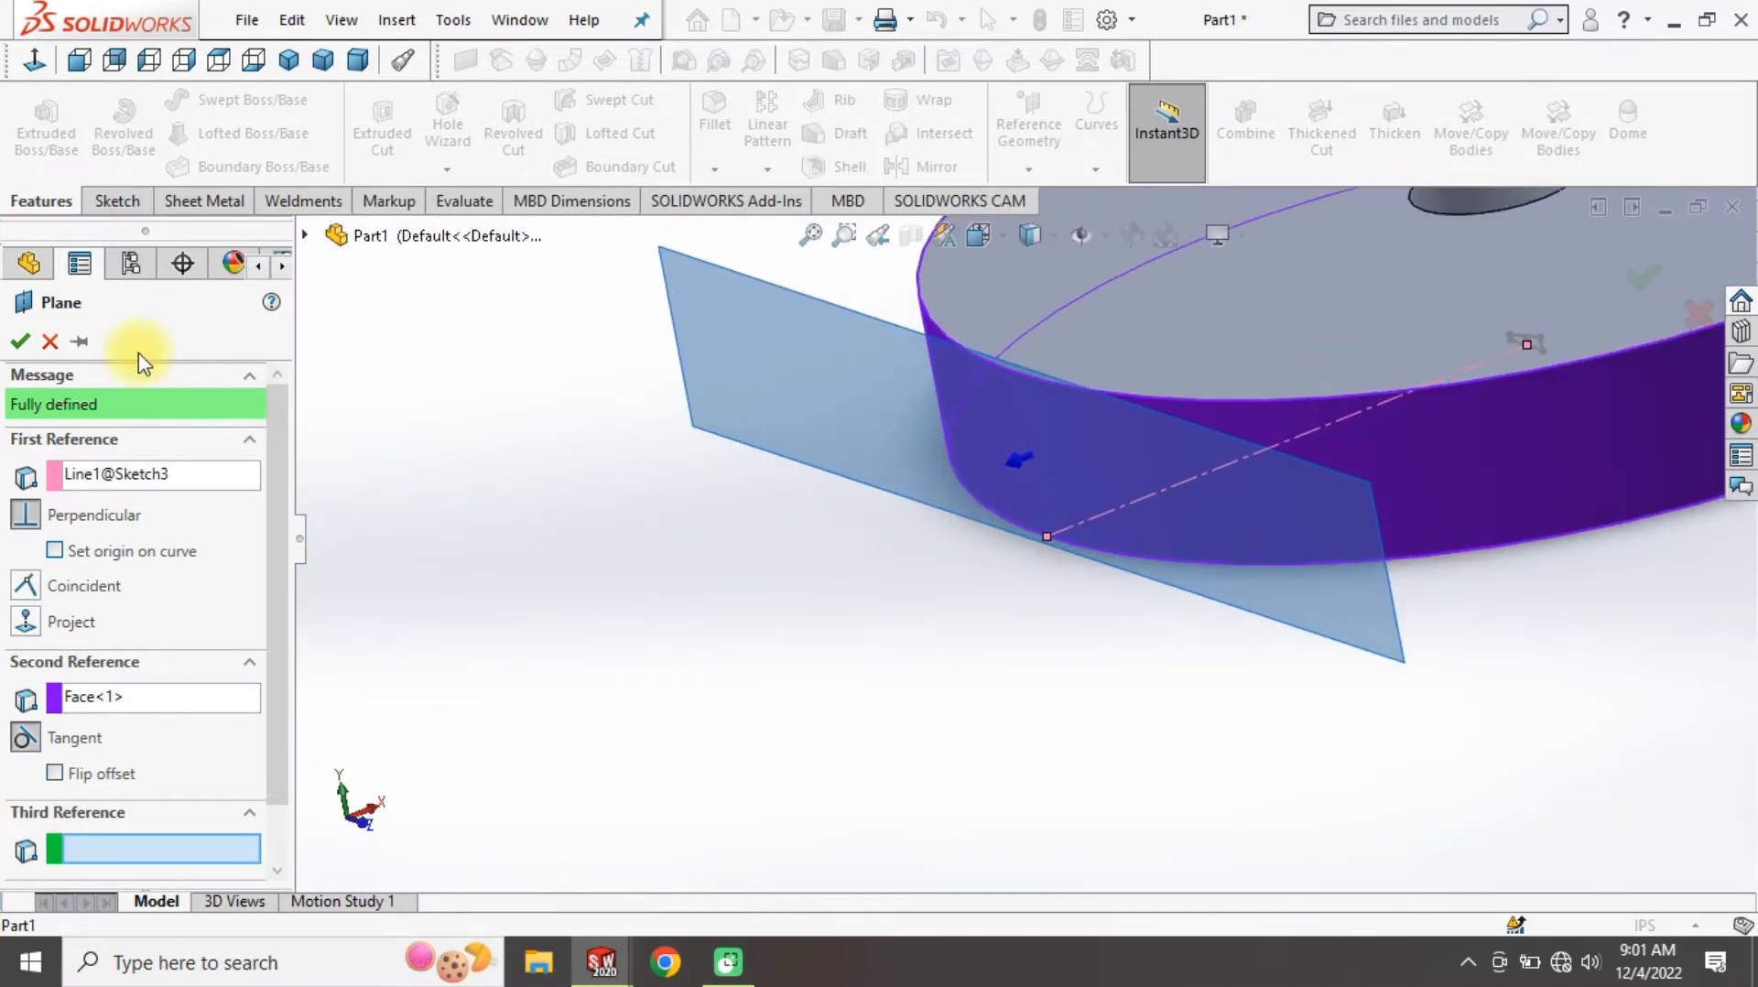
left_click(22, 345)
mouse_move(992, 577)
middle_mouse_down()
mouse_move(1044, 565)
mouse_move(1040, 549)
mouse_move(1020, 636)
mouse_move(1052, 513)
mouse_move(1044, 531)
middle_mouse_up()
Sketch a triangular profile on Plane2 in an edge-on side view
left_click(30, 62)
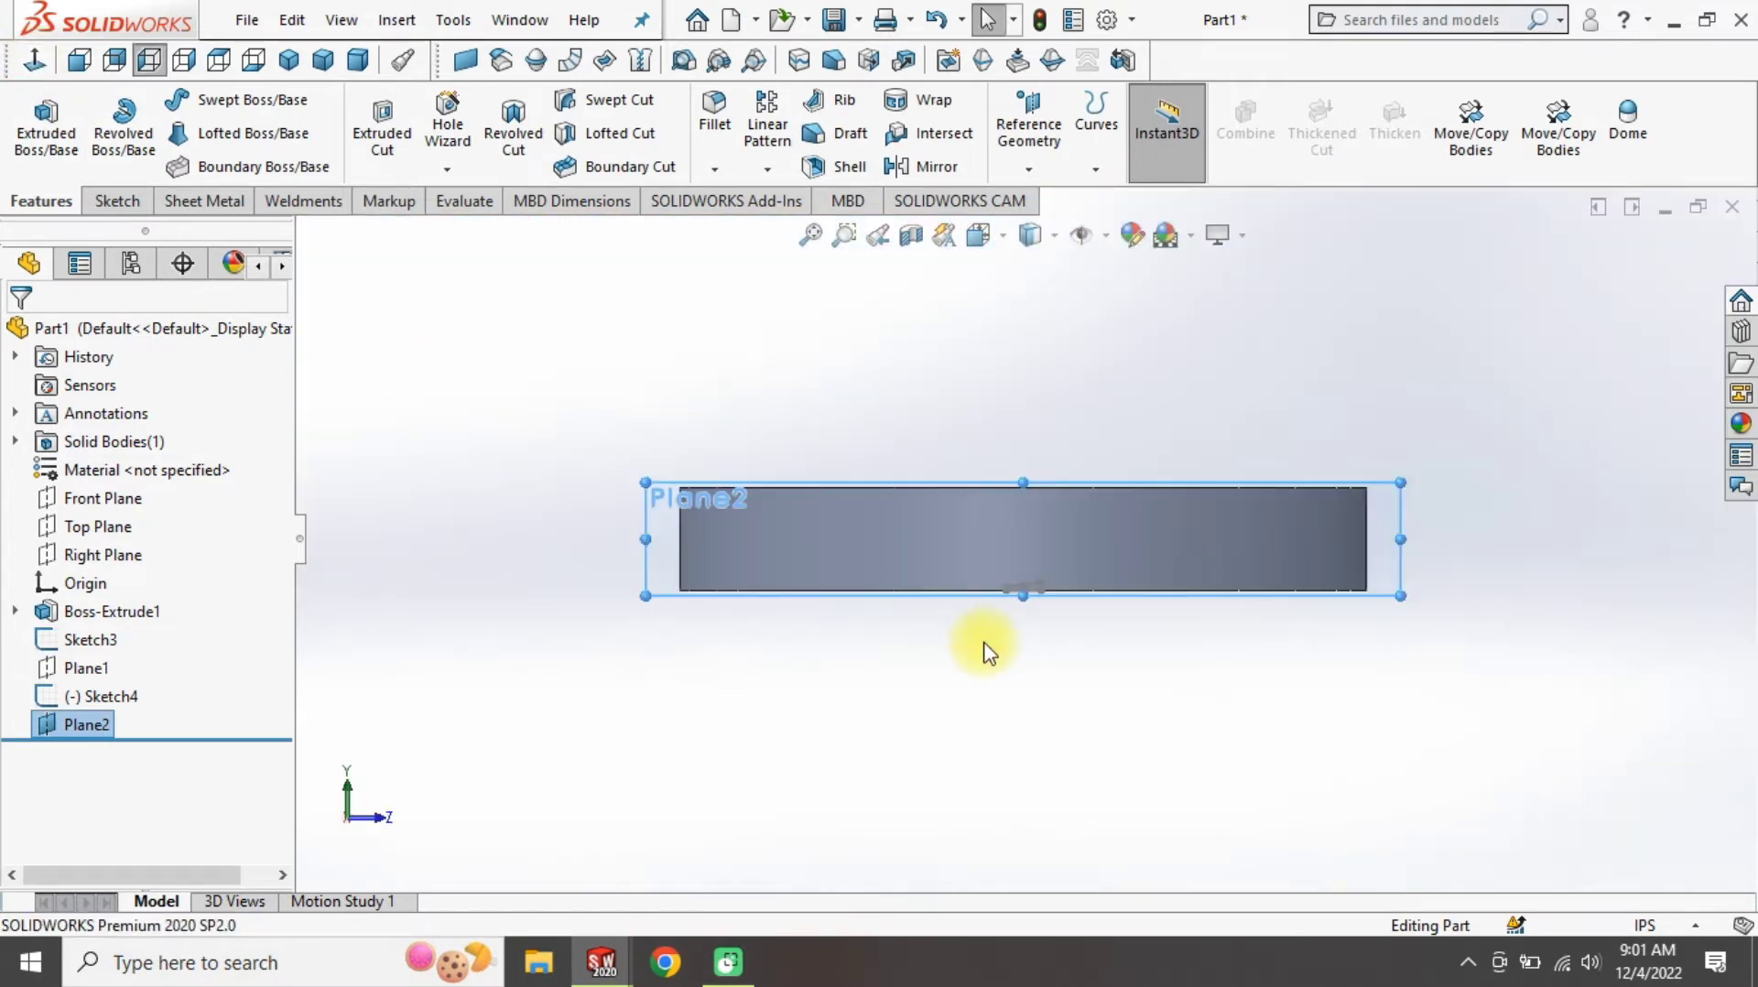
key("ctrl+3")
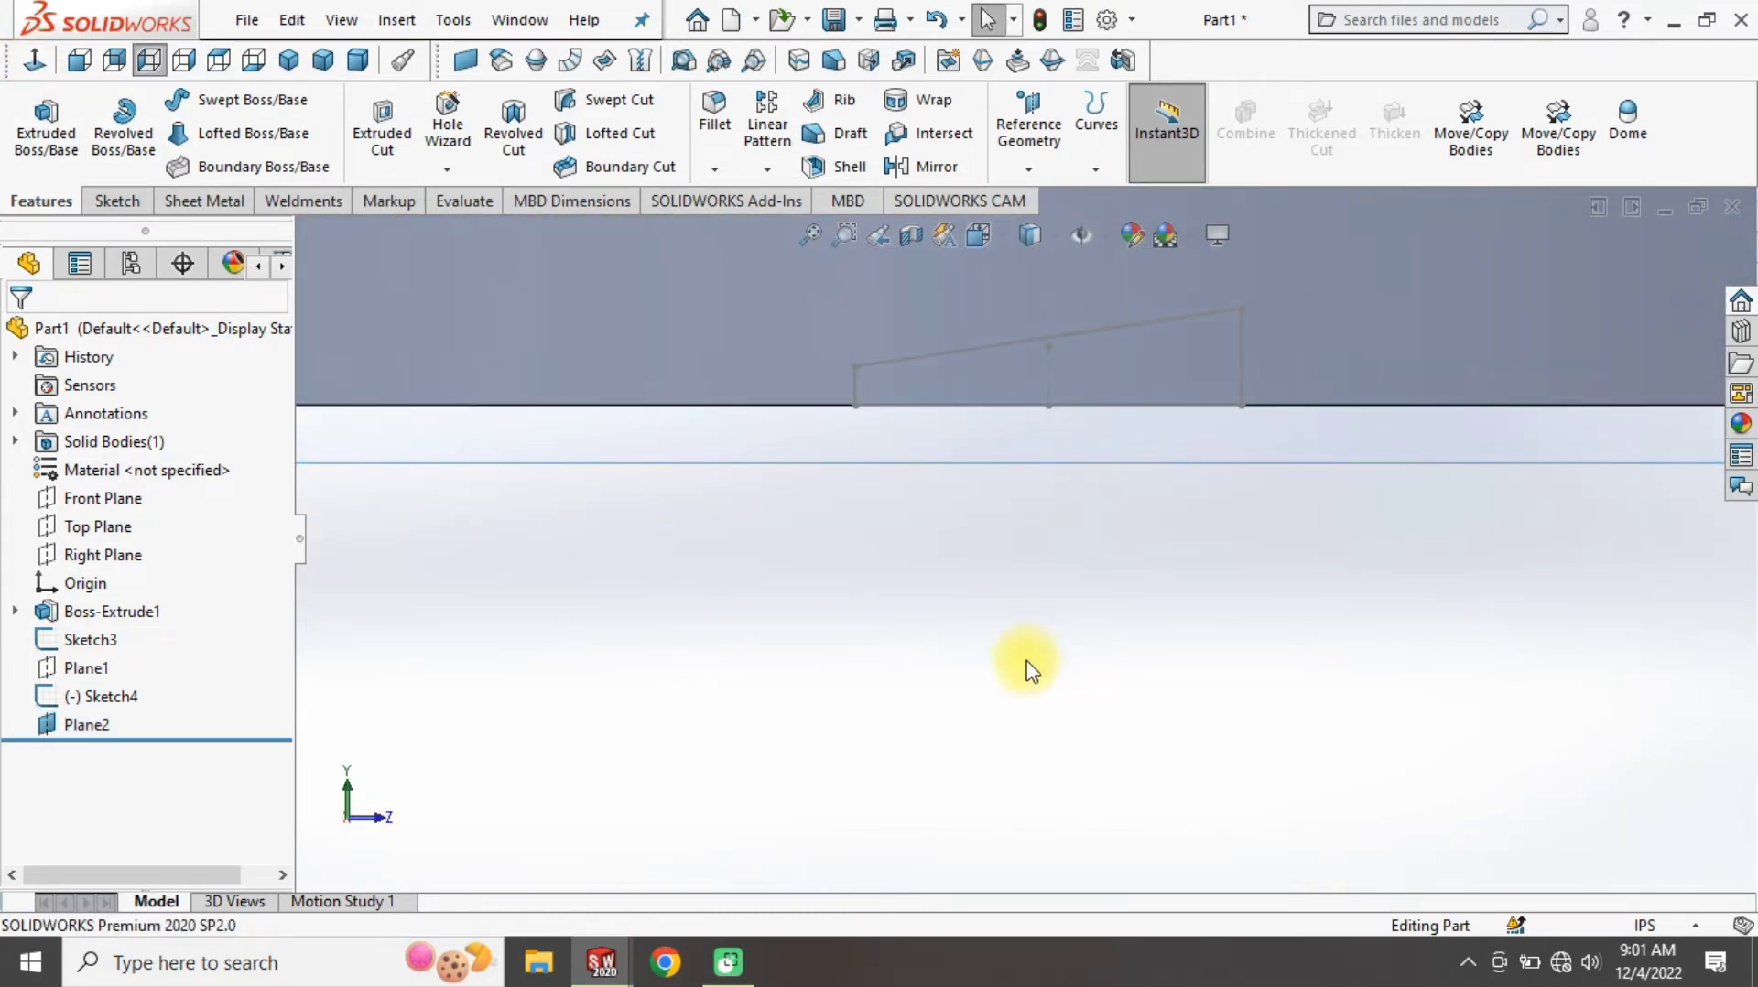
left_click(972, 462)
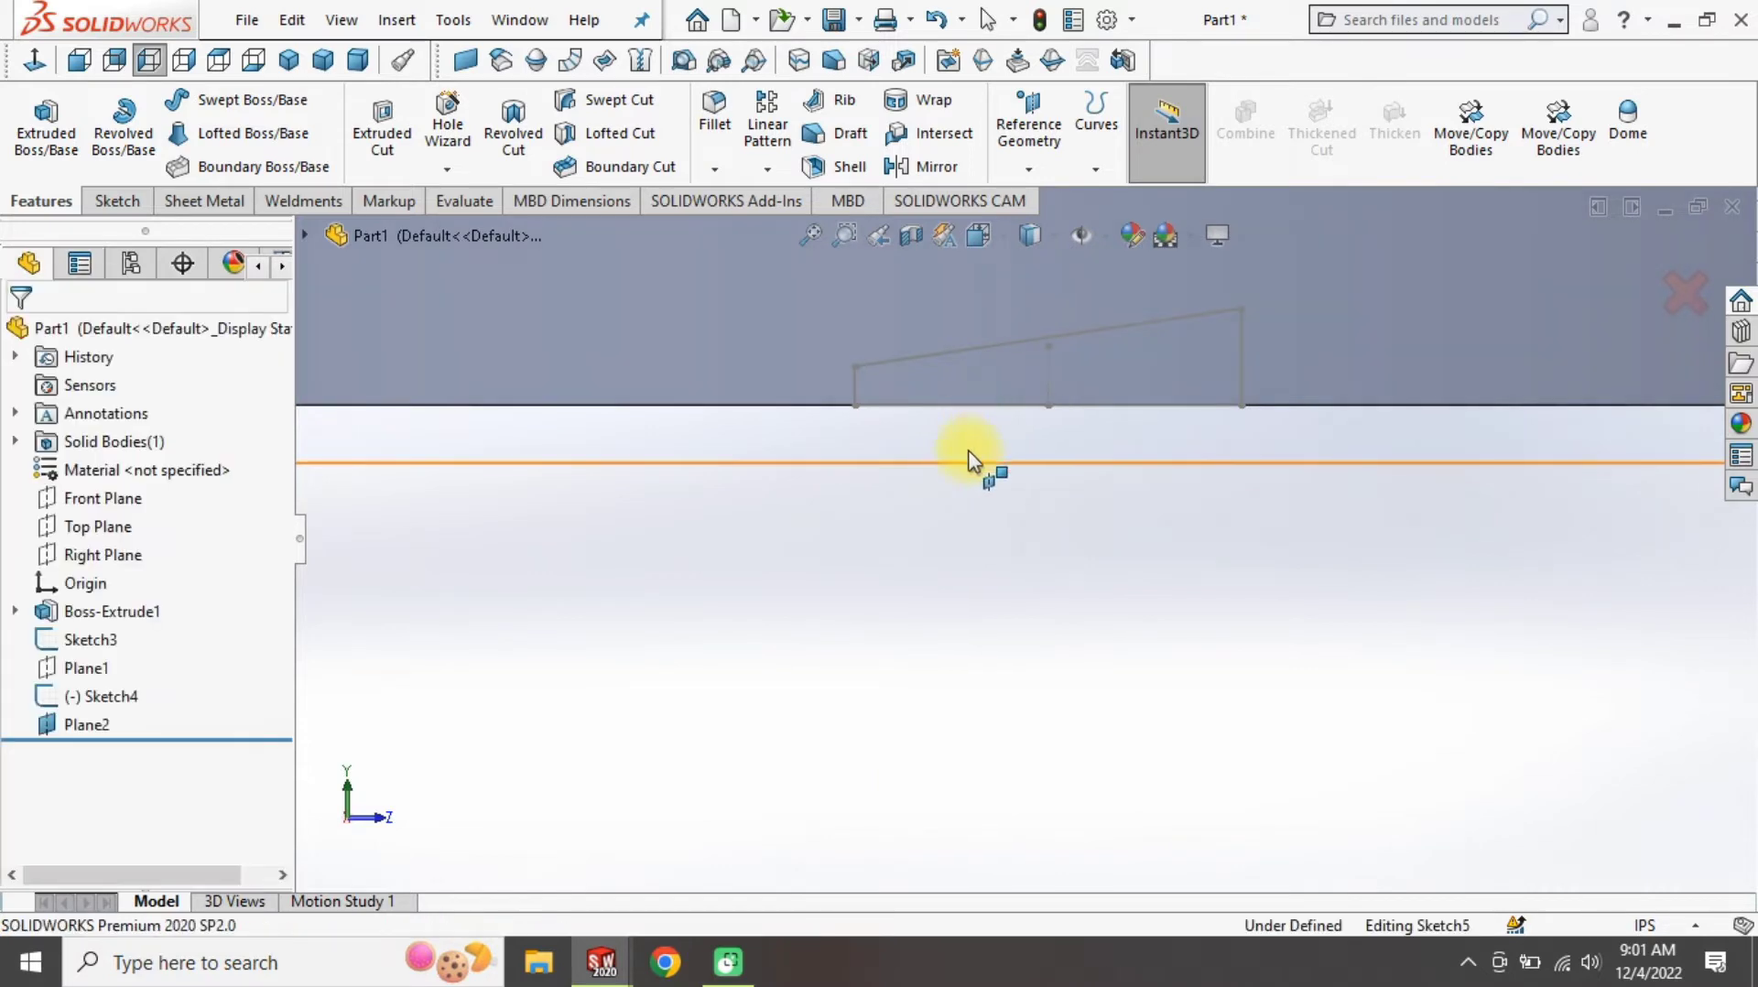
key("l")
left_click(958, 728)
left_click(1117, 728)
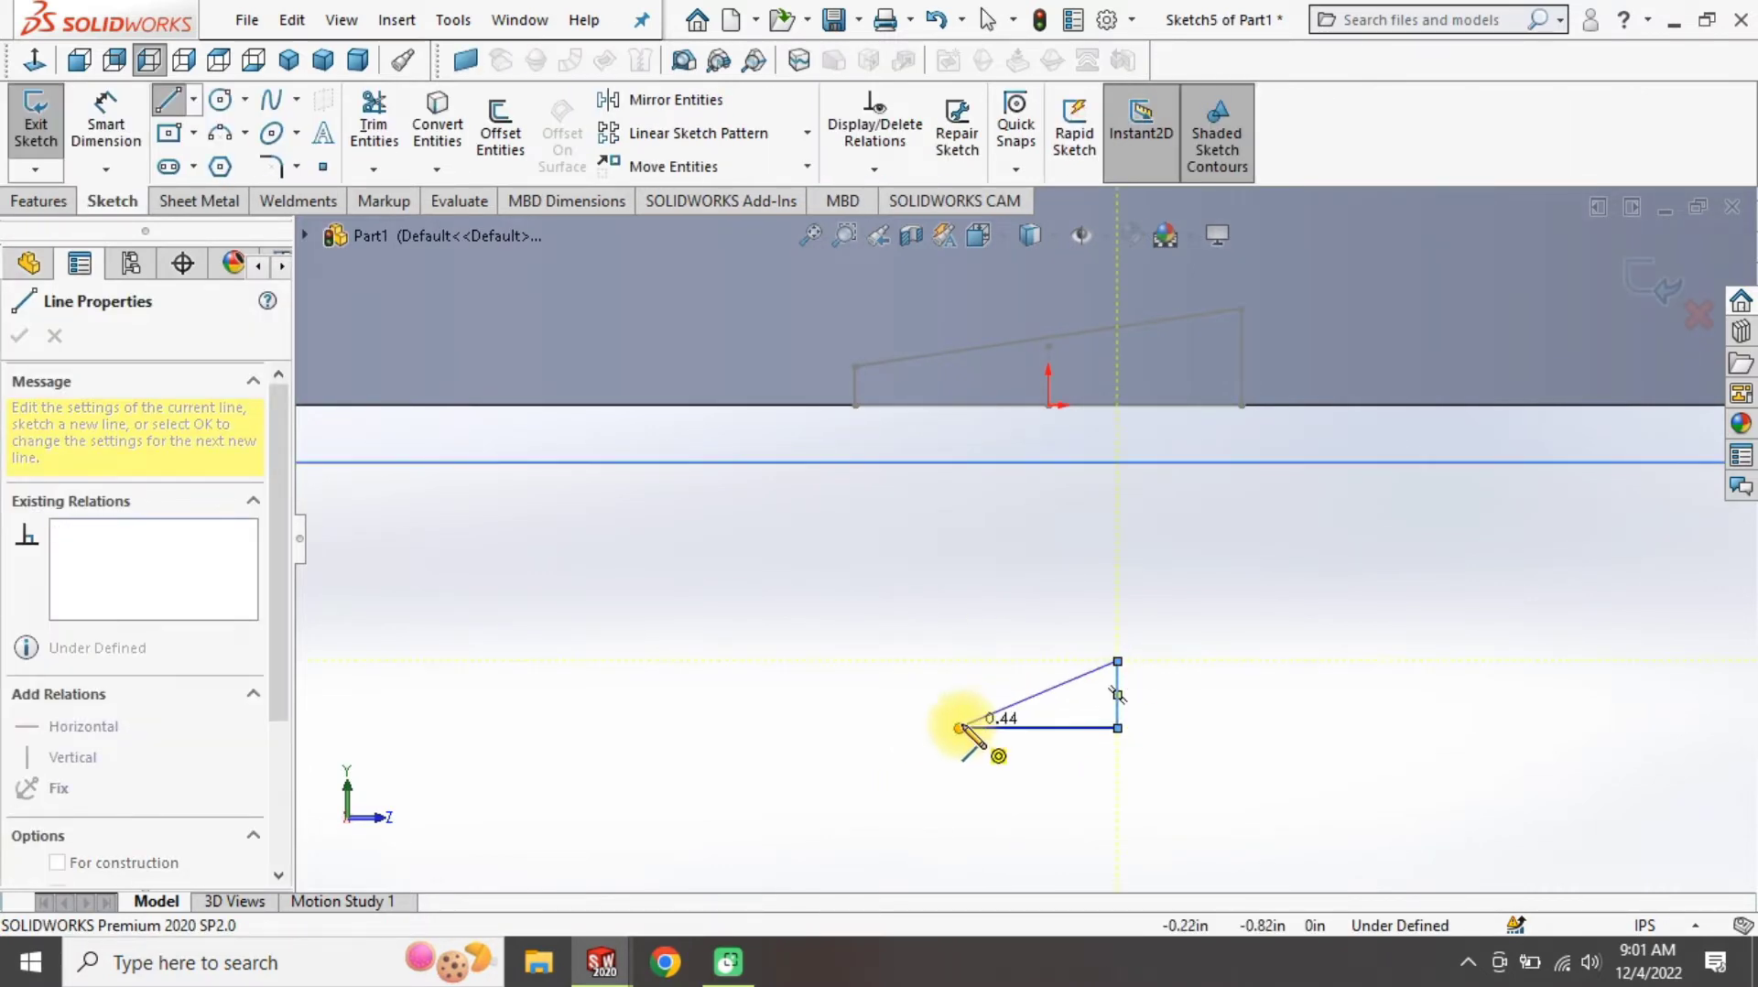
right_click_drag(989, 759, 1041, 638)
Dimension the triangle's base 1.00 and vertical side .25
left_click(1034, 729)
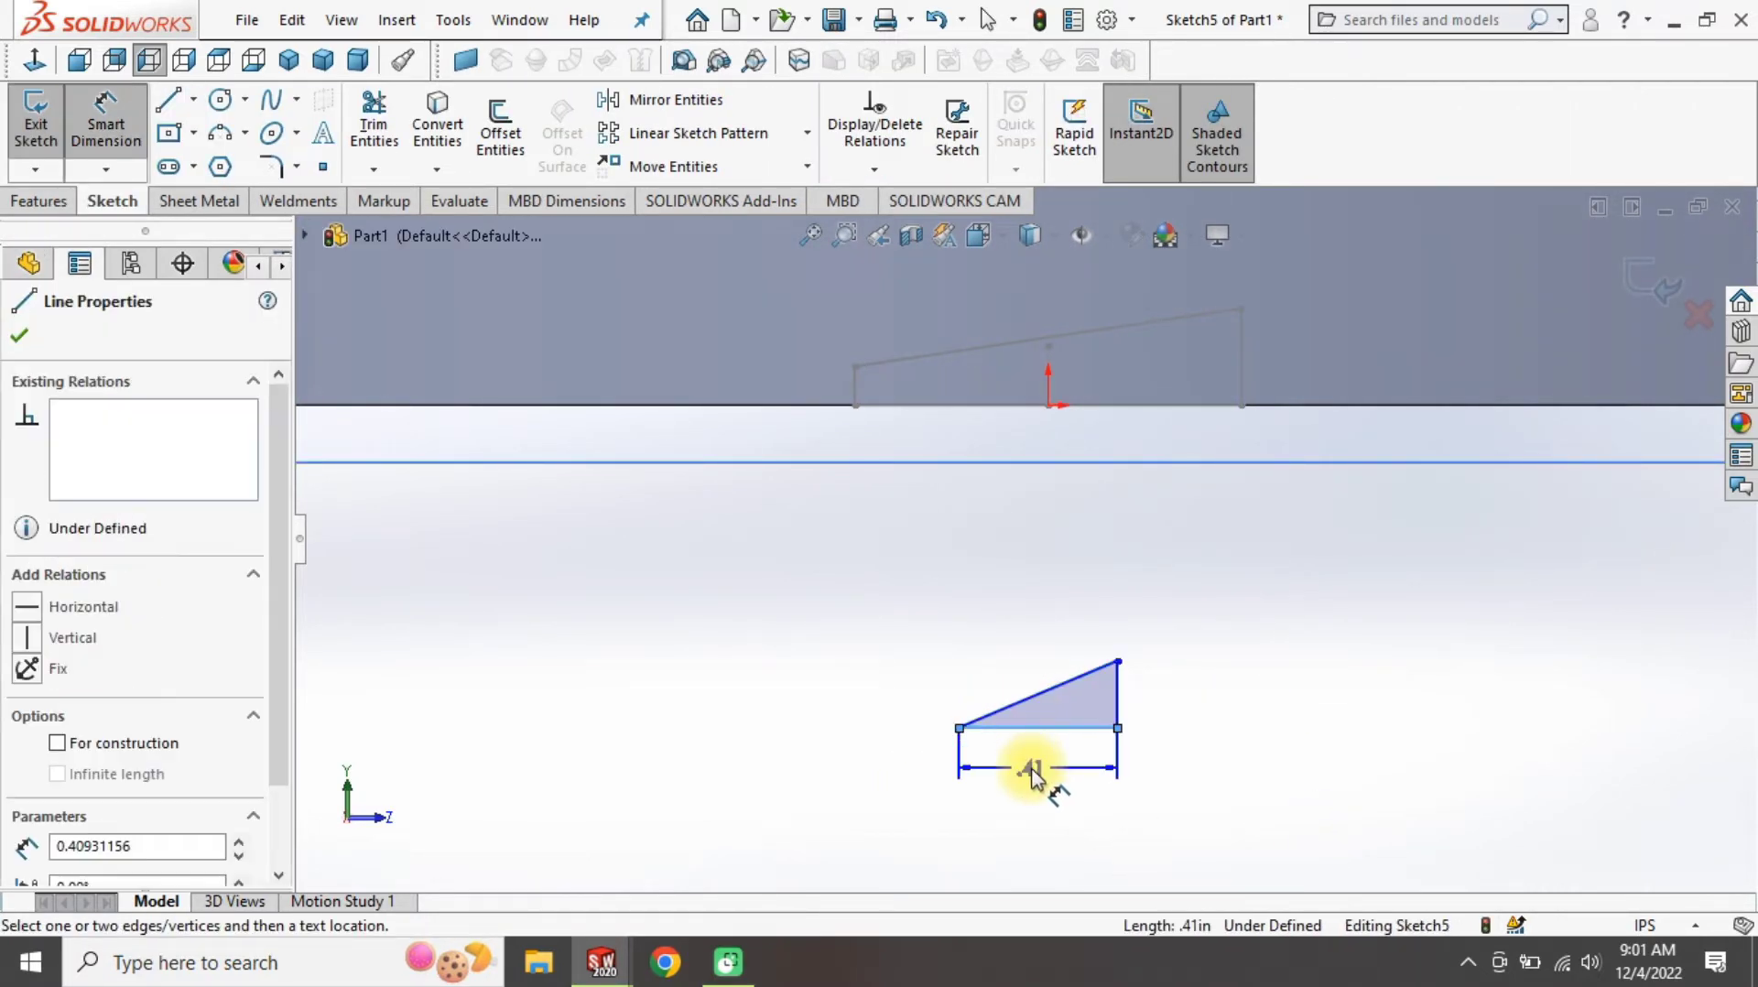
left_click(1029, 778)
type("1")
key("Return")
left_click(1121, 710)
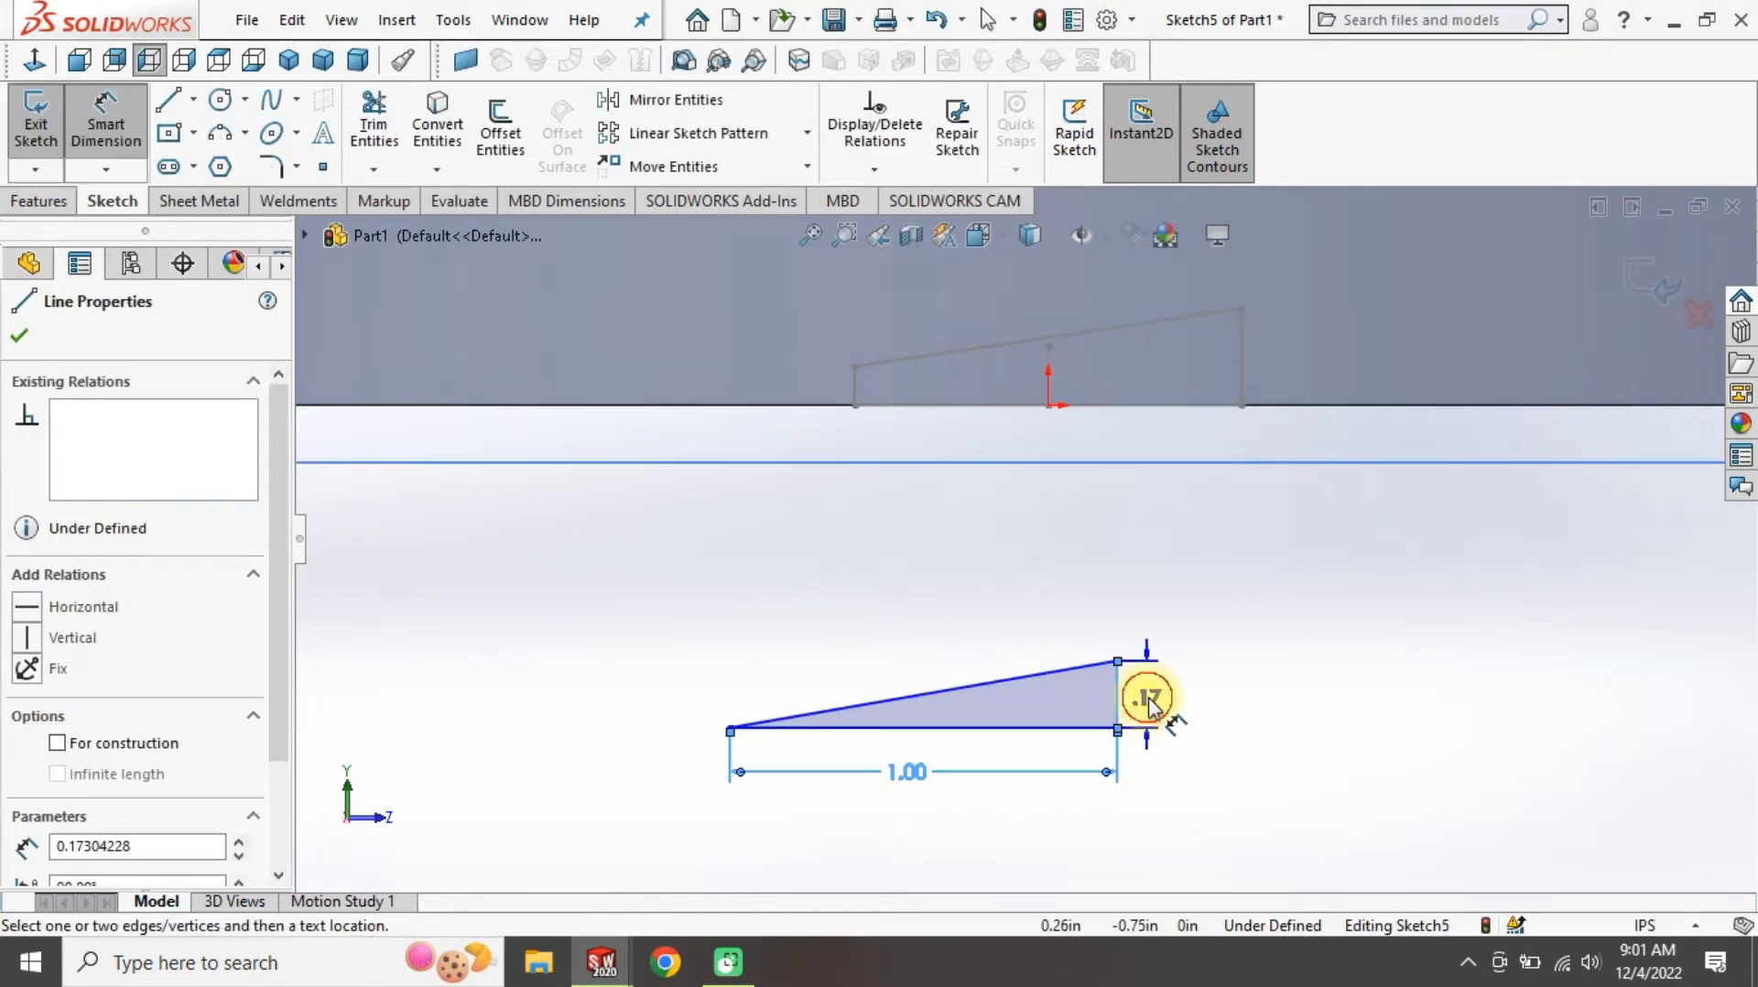
left_click(1147, 703)
key("Return")
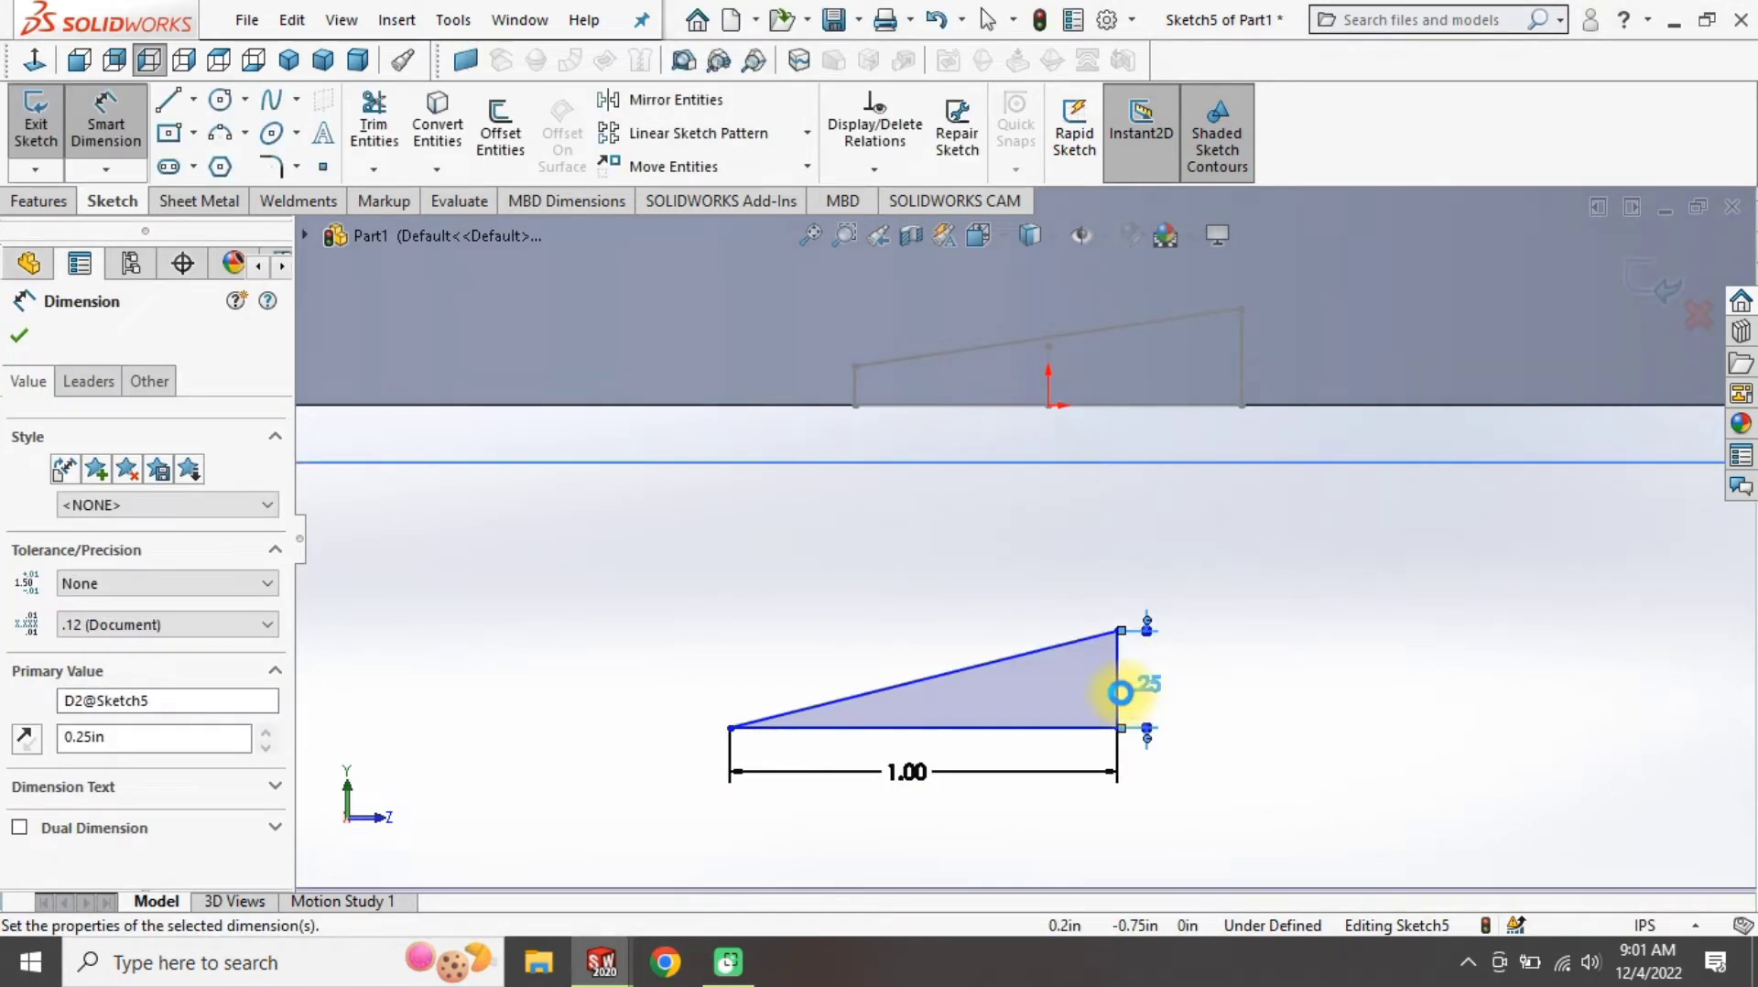
key("Escape")
Centre the triangle's base on the origin with a Midpoint relation
left_click(994, 728)
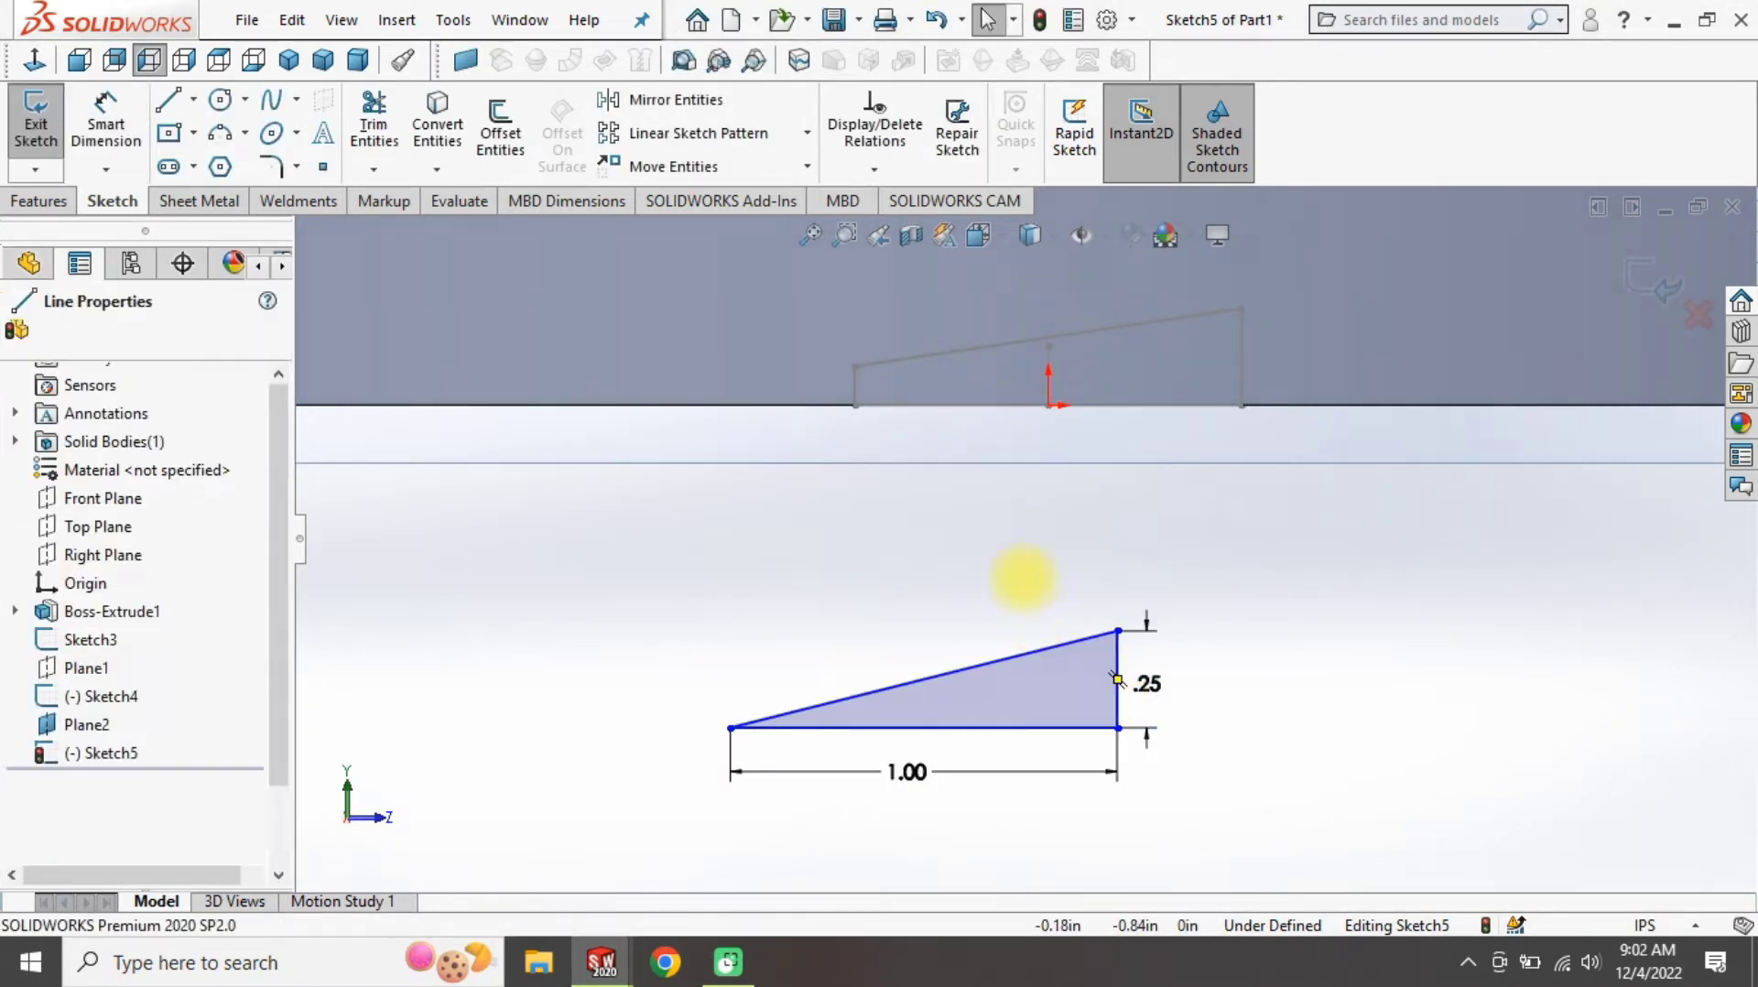
left_click(1048, 404, "ctrl")
left_click(1136, 331)
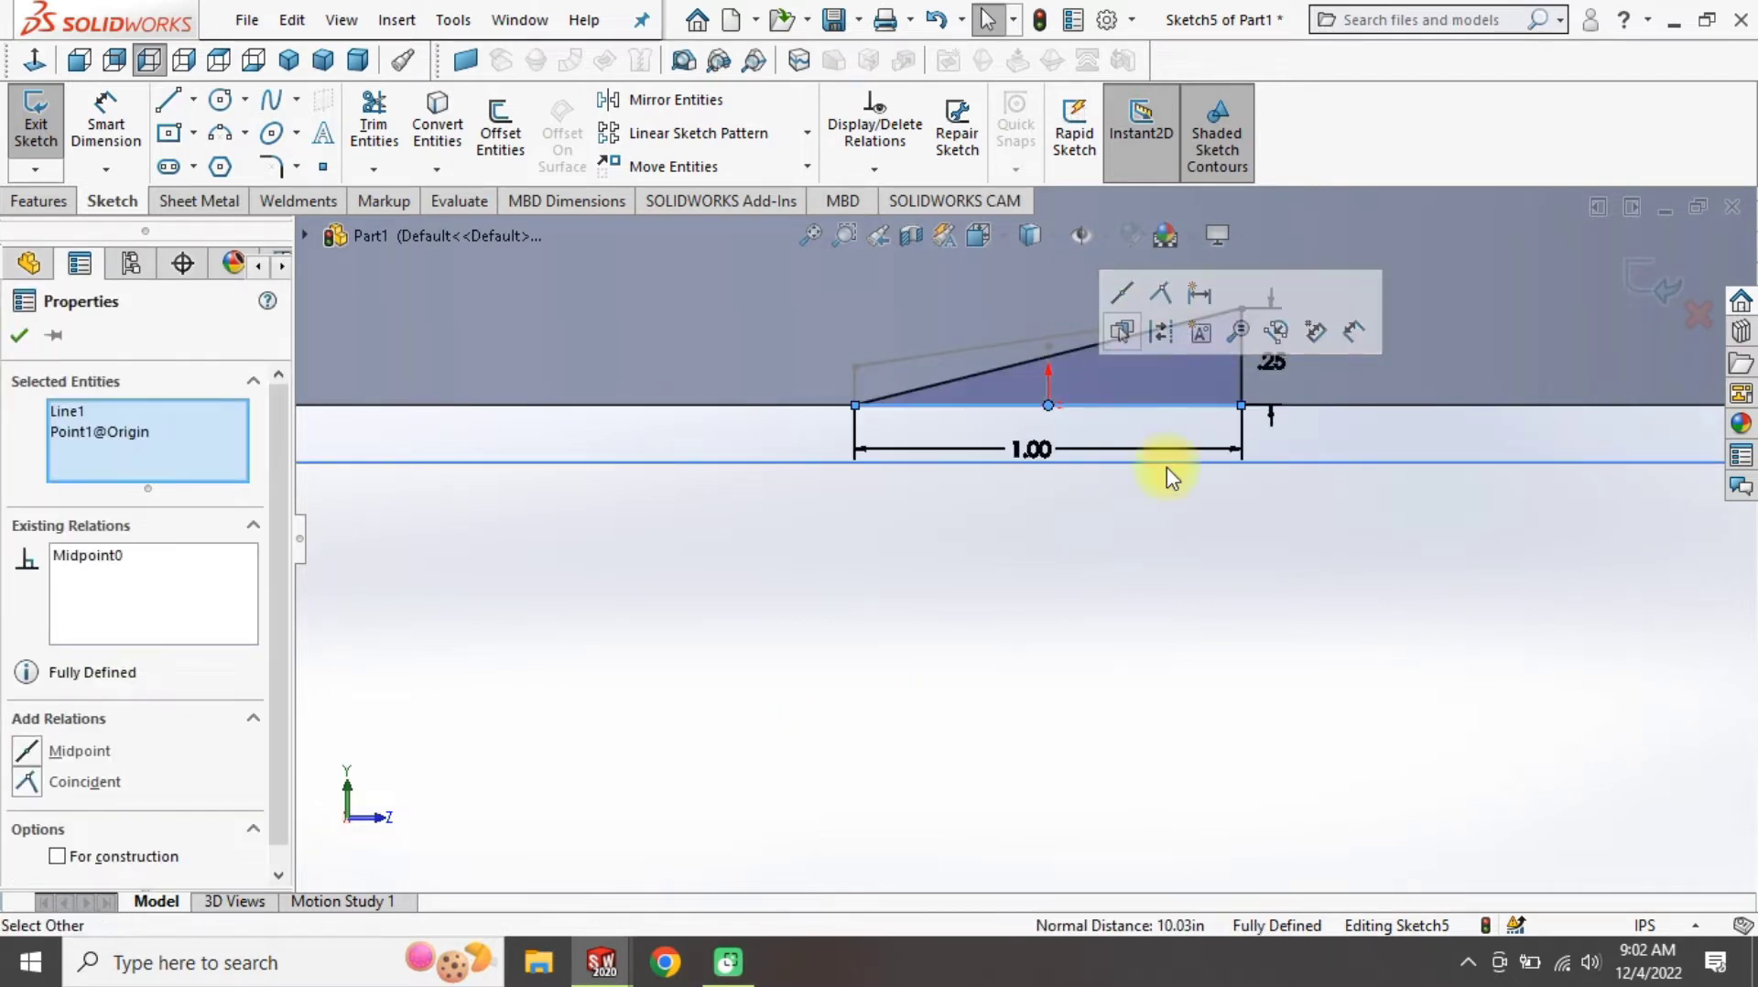
left_click(1029, 501)
middle_click_drag(1028, 502, 993, 556)
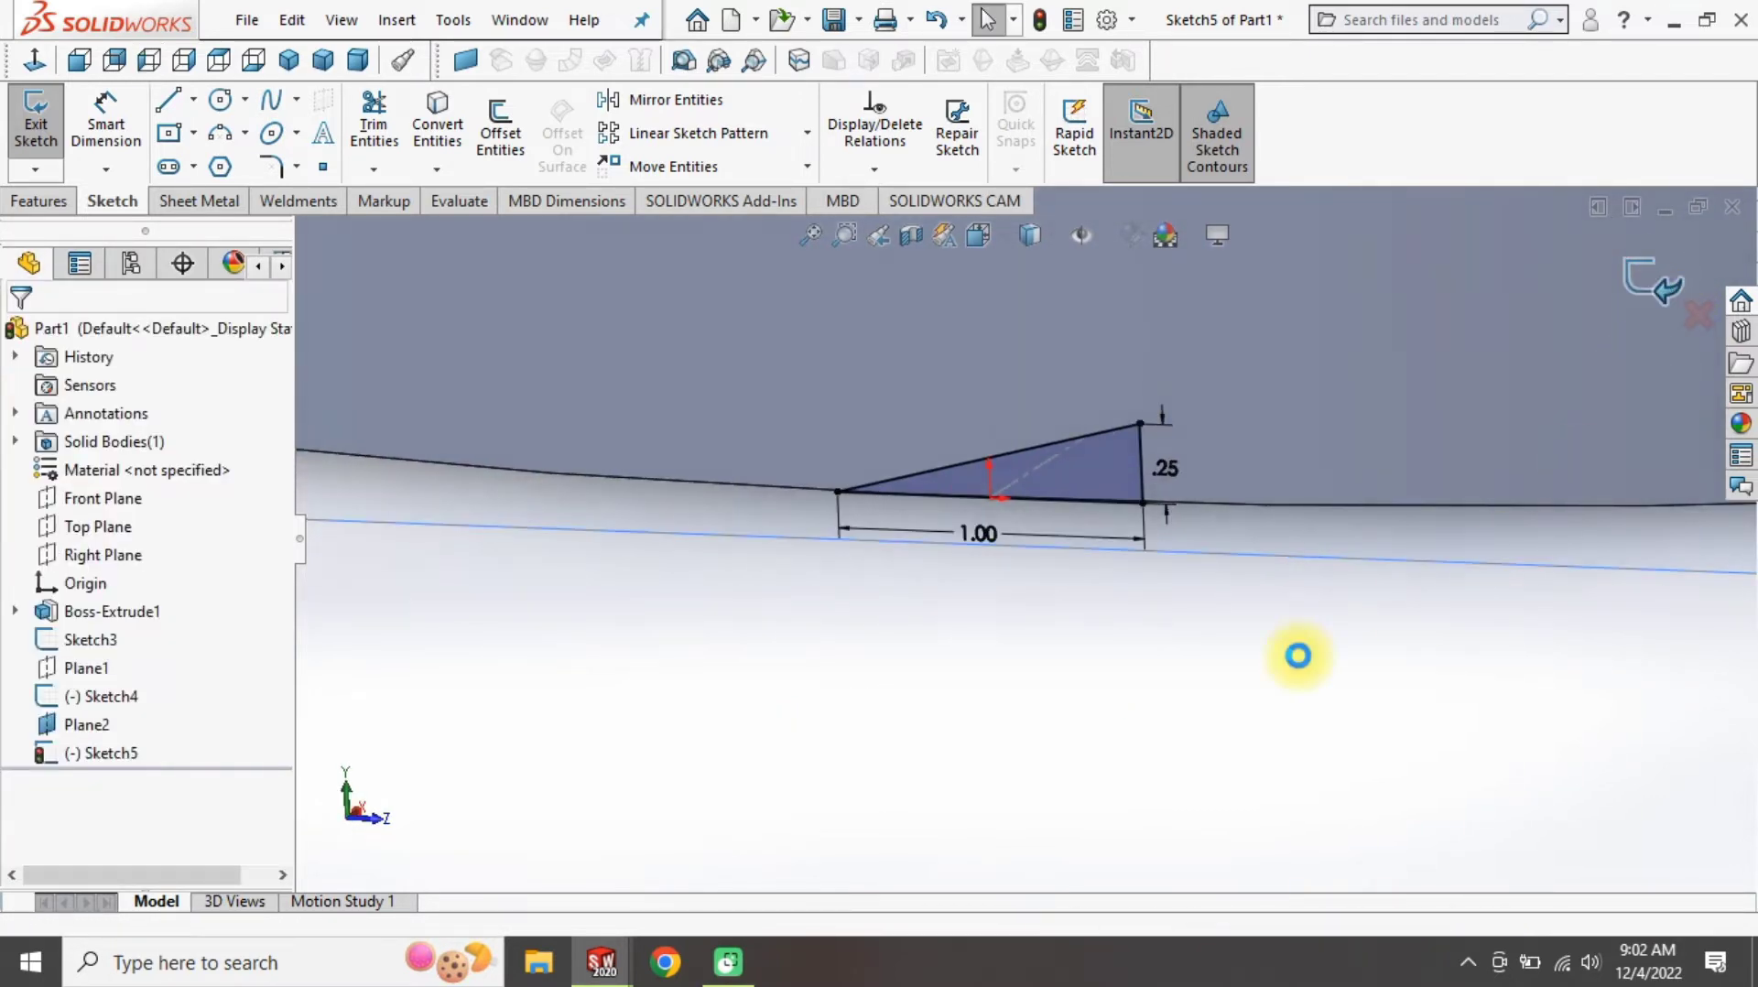
Cut-loft a tapered slot from Sketch4 to Sketch5, running from centre bore to rim
left_click(1232, 465)
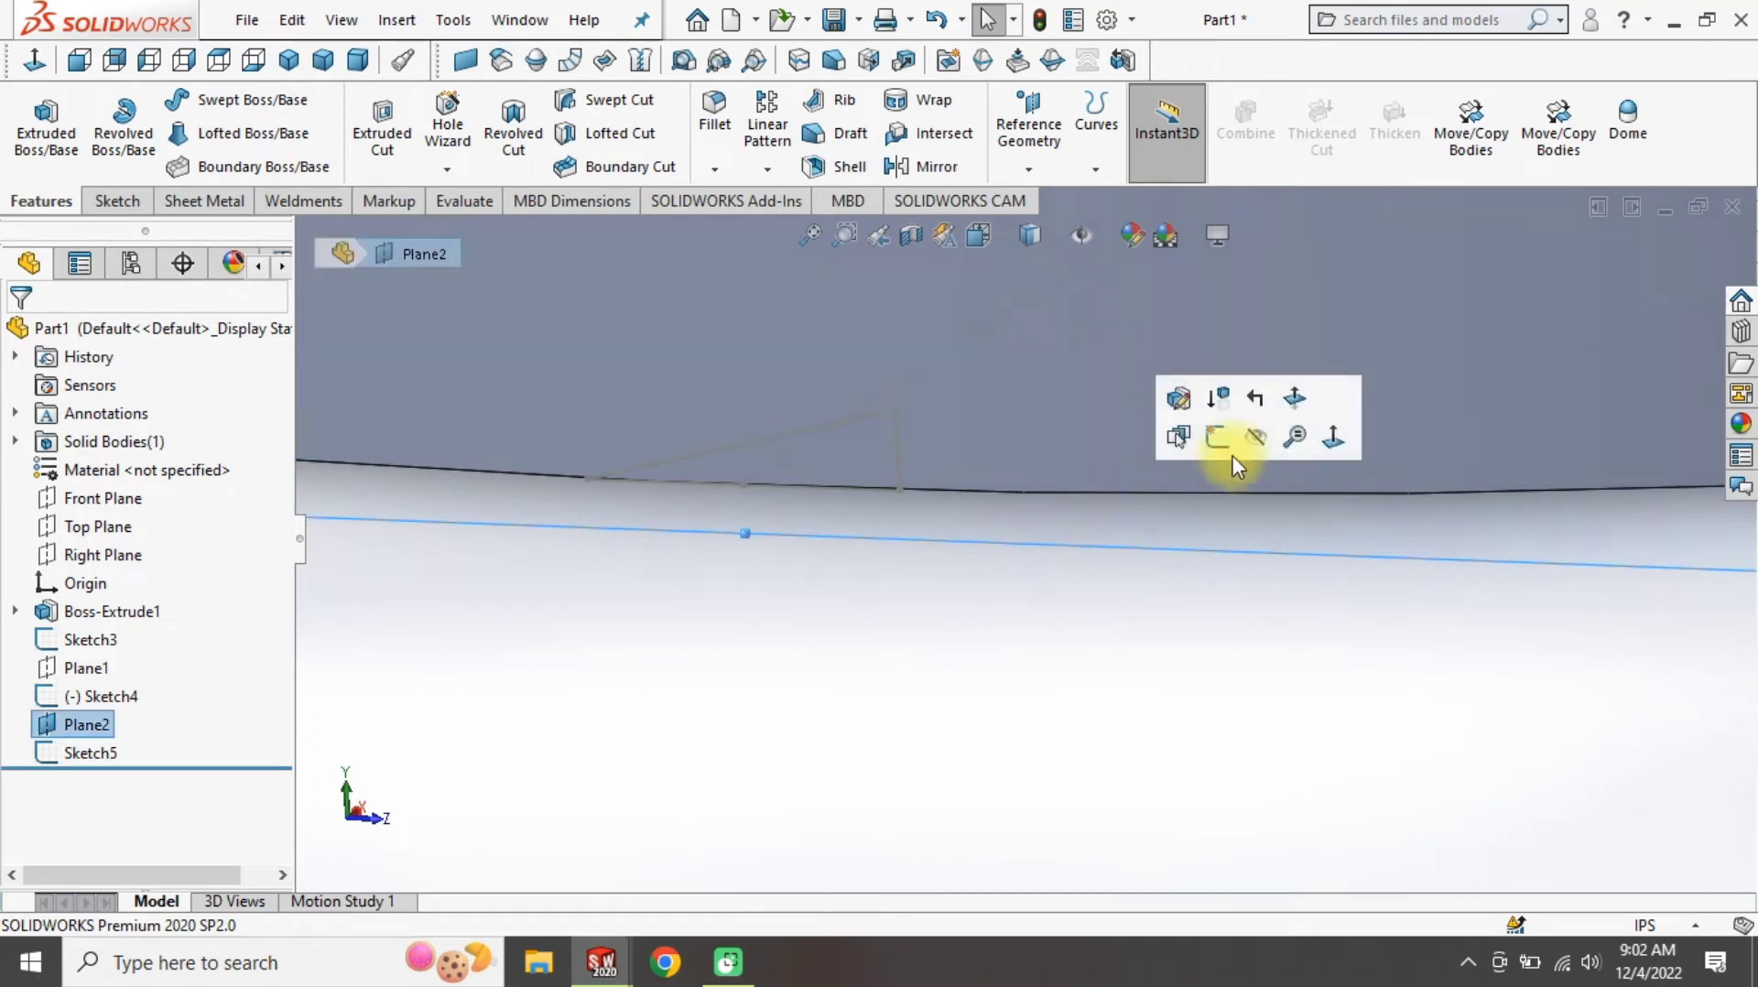
left_click(1130, 722)
middle_click_drag(1130, 721, 934, 647)
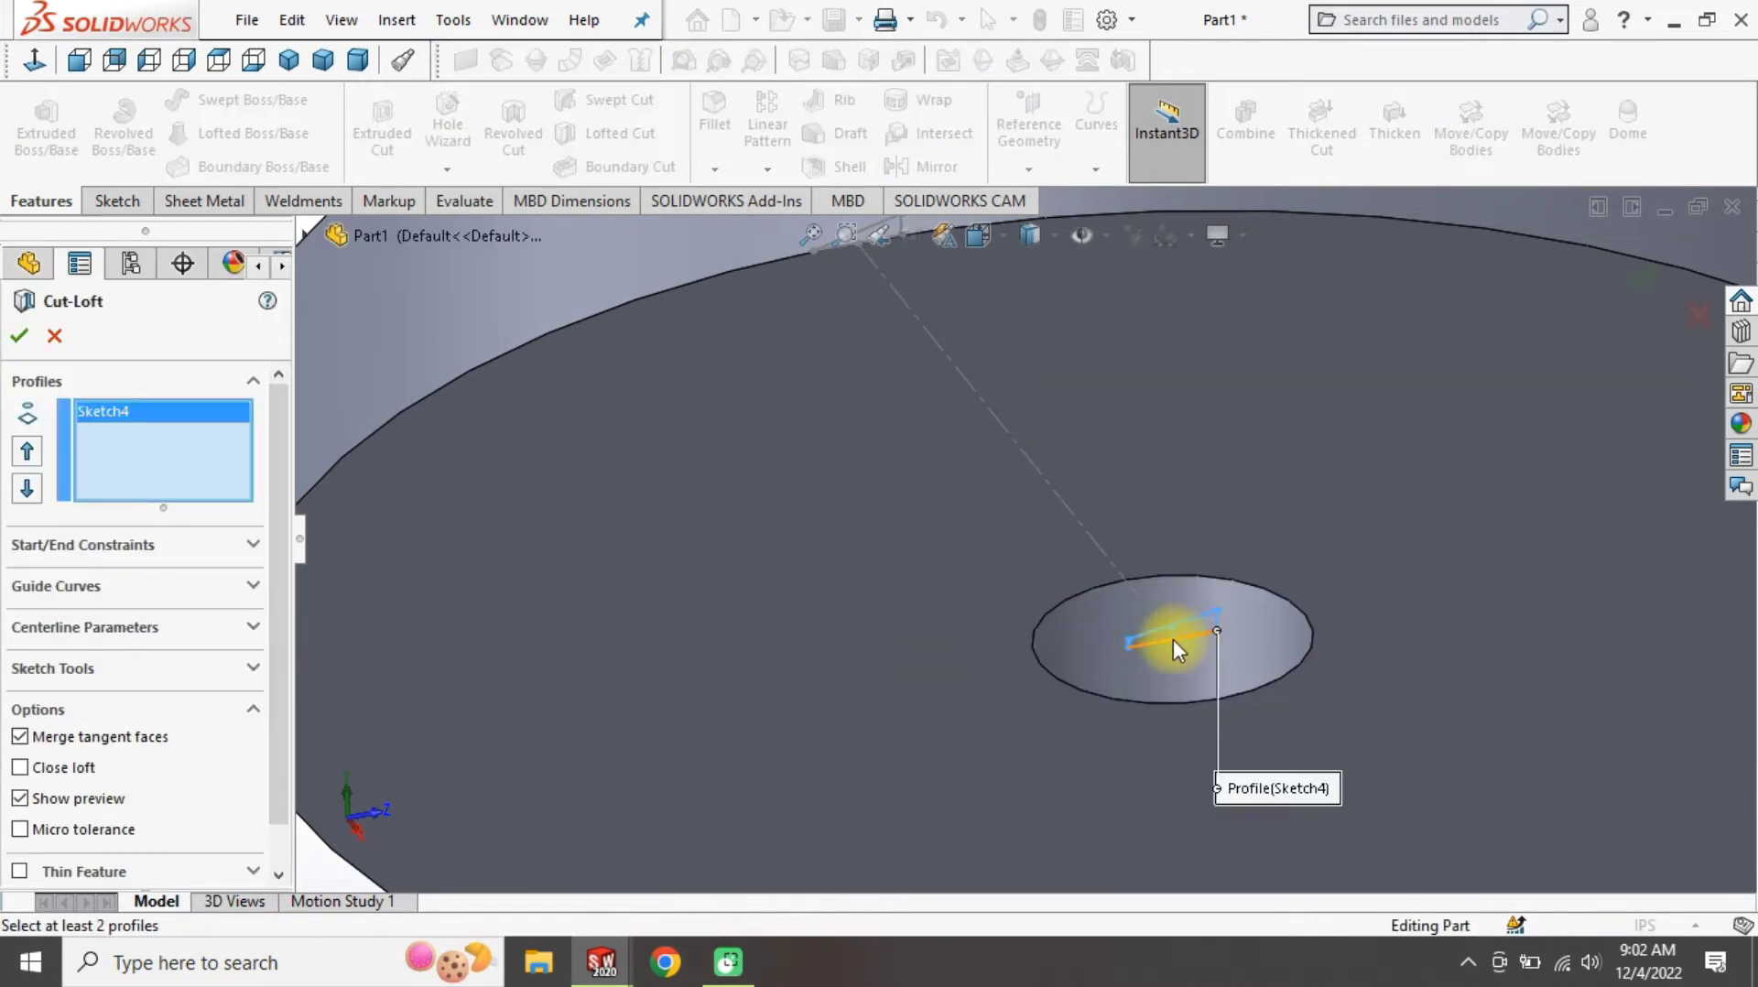
middle_click_drag(1173, 639, 924, 460)
left_click(1192, 480)
mouse_move(1185, 518)
middle_mouse_down()
mouse_move(1228, 730)
mouse_move(1279, 621)
mouse_move(1248, 733)
mouse_move(1084, 590)
mouse_move(1044, 439)
mouse_move(1073, 366)
mouse_move(1163, 403)
middle_mouse_up()
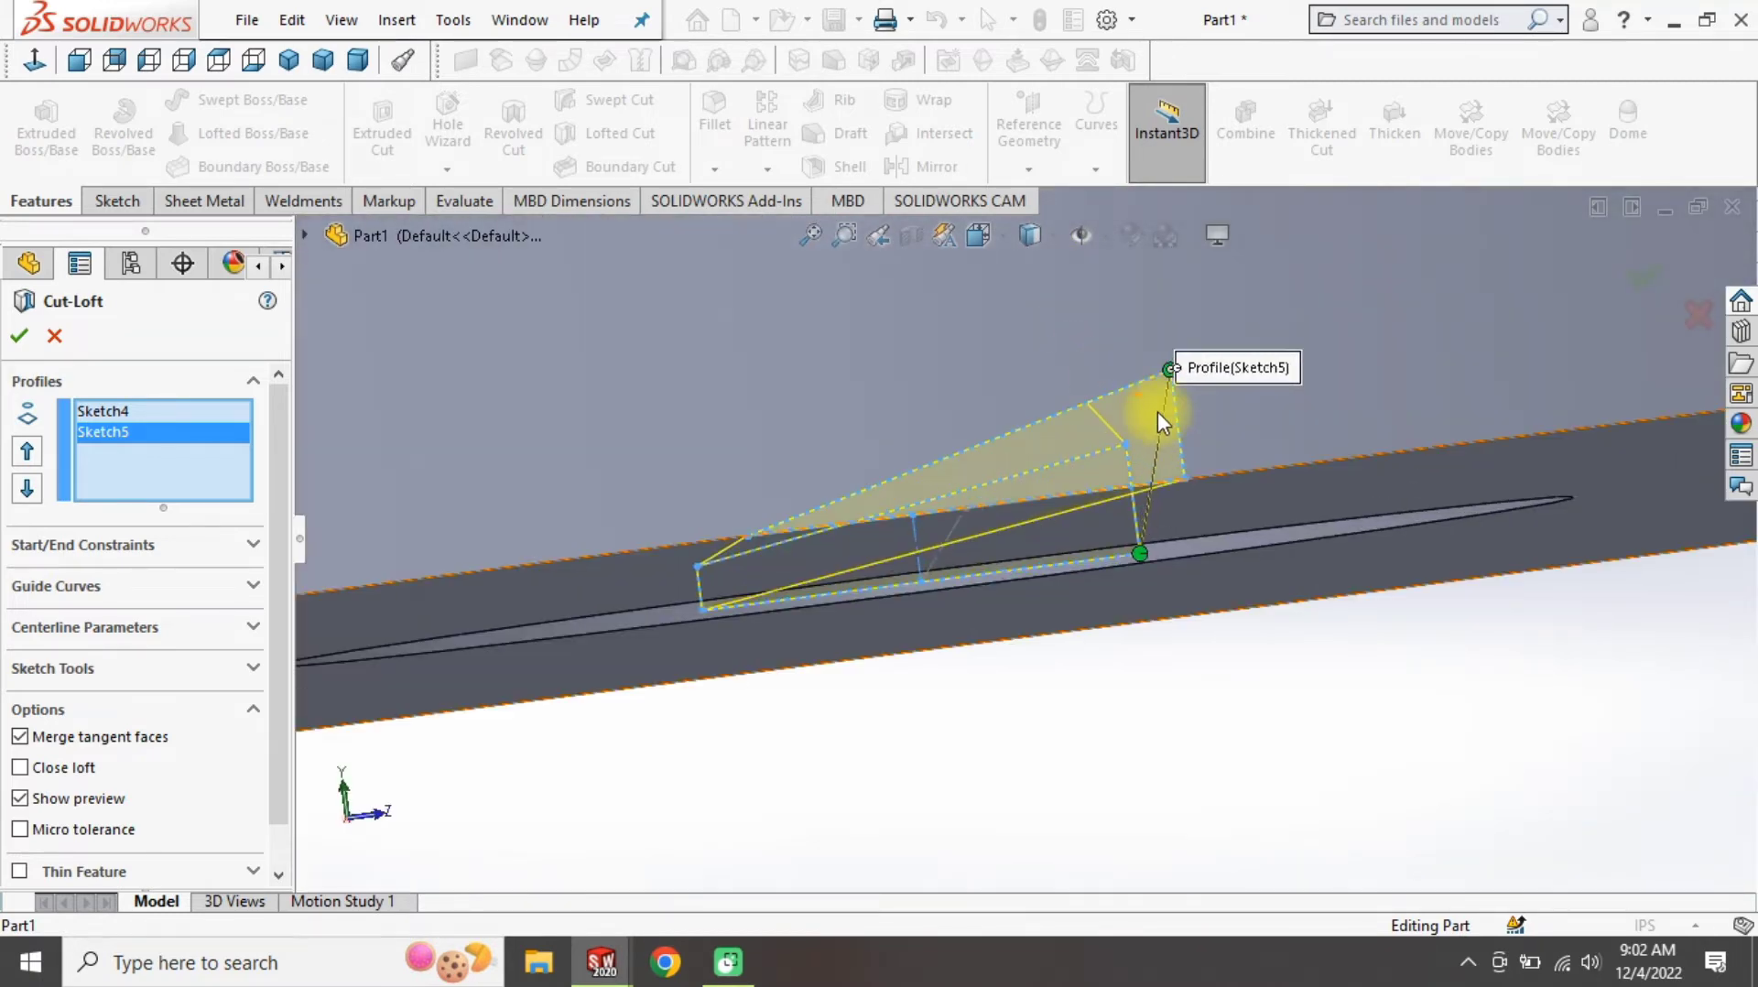
mouse_move(1141, 514)
middle_mouse_down()
mouse_move(909, 486)
mouse_move(855, 423)
mouse_move(879, 538)
mouse_move(961, 424)
mouse_move(1002, 519)
mouse_move(1020, 498)
mouse_move(992, 471)
middle_mouse_up()
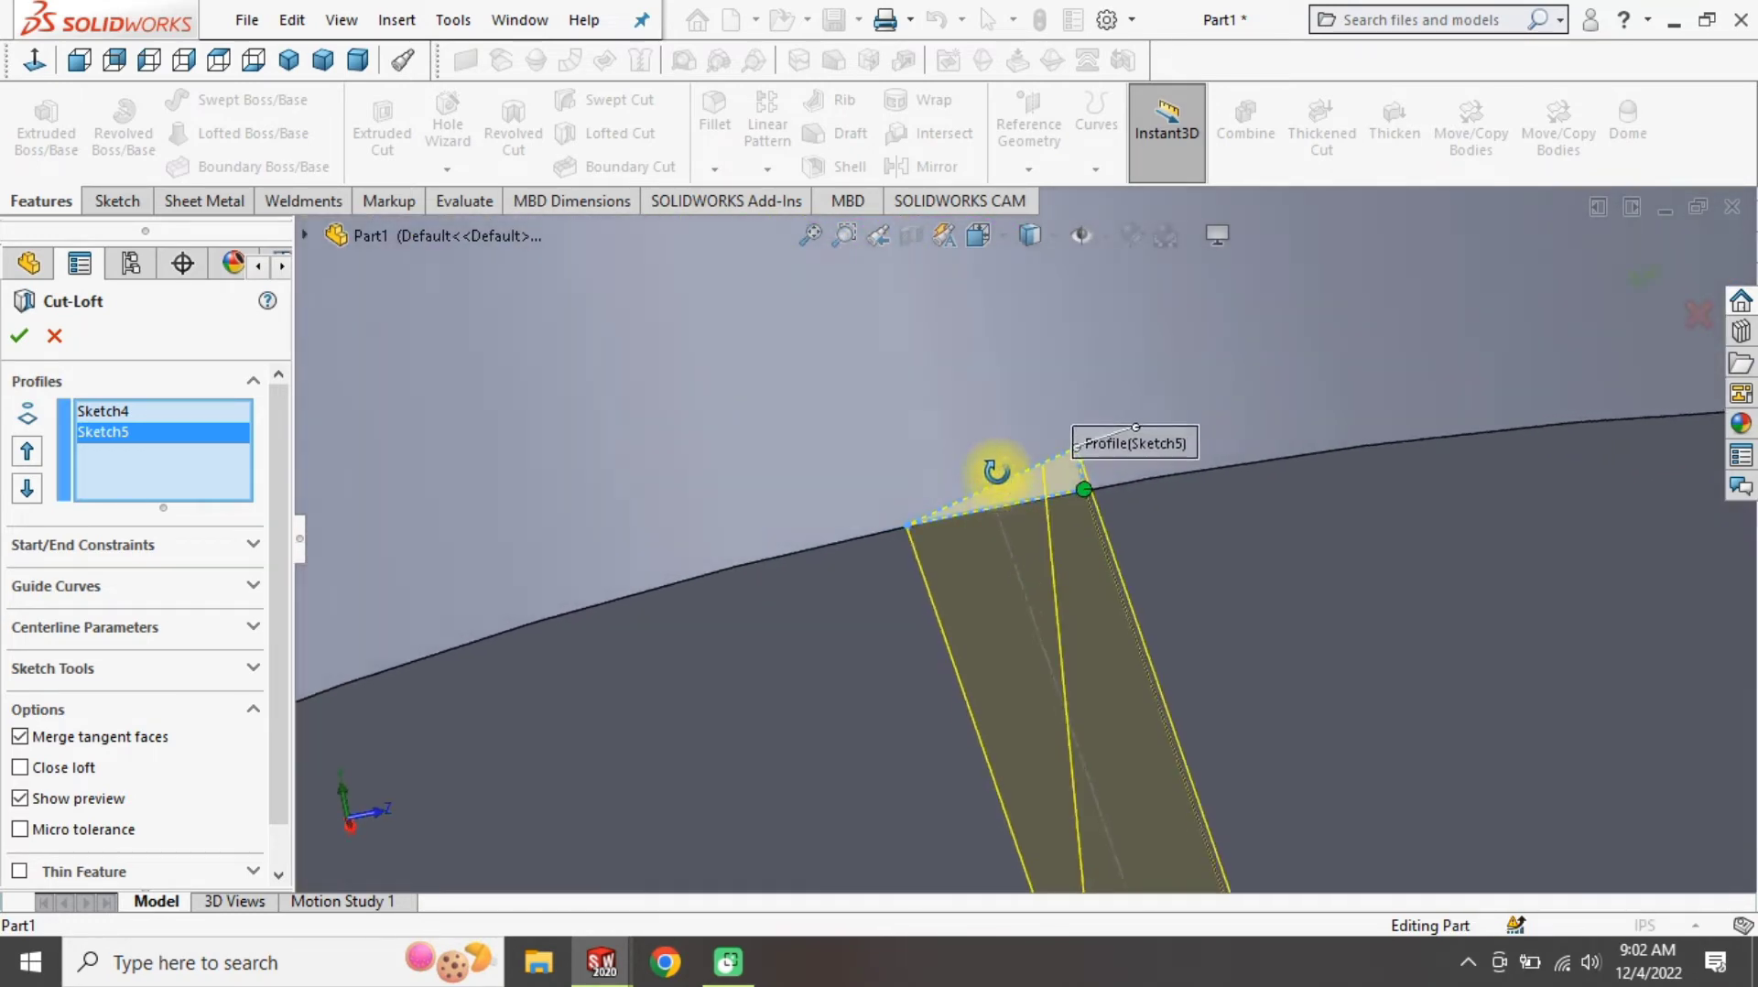
key("Return")
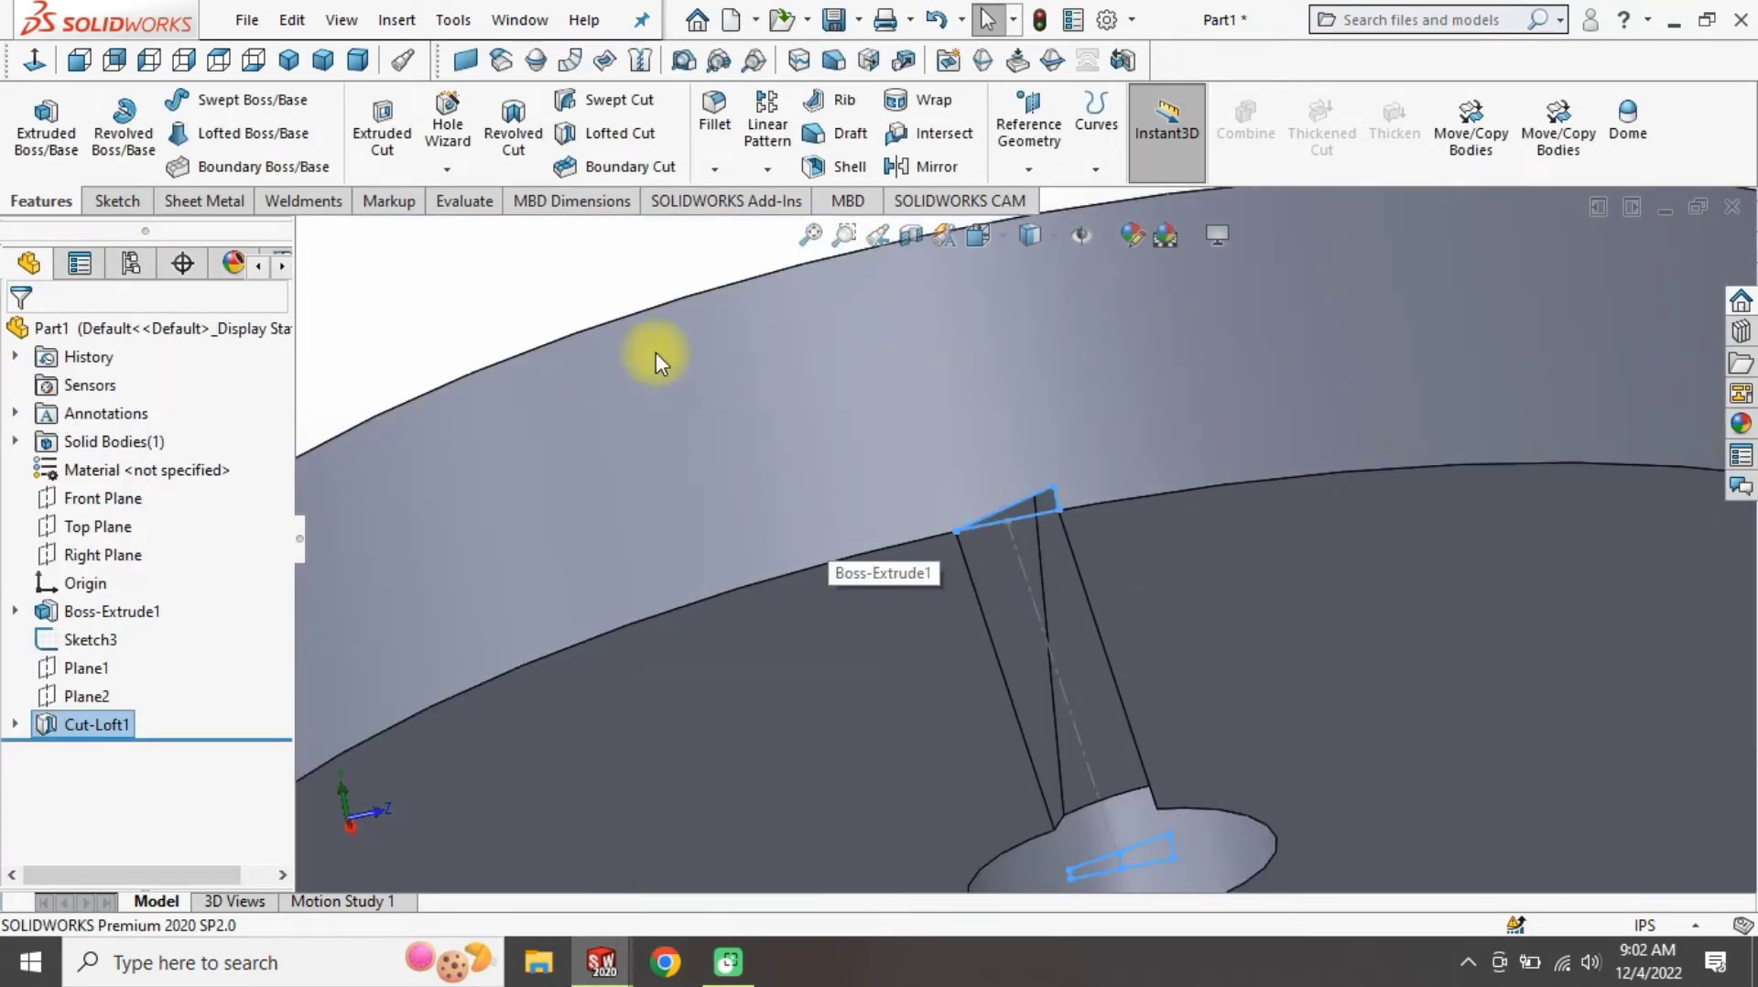
Inspect the new slot from several angles, then return to Isometric view
mouse_move(1032, 502)
middle_mouse_down()
mouse_move(1020, 530)
mouse_move(1059, 569)
mouse_move(1083, 710)
mouse_move(914, 657)
mouse_move(844, 537)
mouse_move(922, 706)
mouse_move(961, 580)
mouse_move(1099, 558)
mouse_move(1248, 592)
mouse_move(1005, 616)
mouse_move(934, 502)
mouse_move(1046, 556)
middle_mouse_up()
scroll(1099, 577, "up", 5)
mouse_move(1184, 616)
middle_mouse_down()
mouse_move(1264, 666)
mouse_move(1240, 659)
middle_mouse_up()
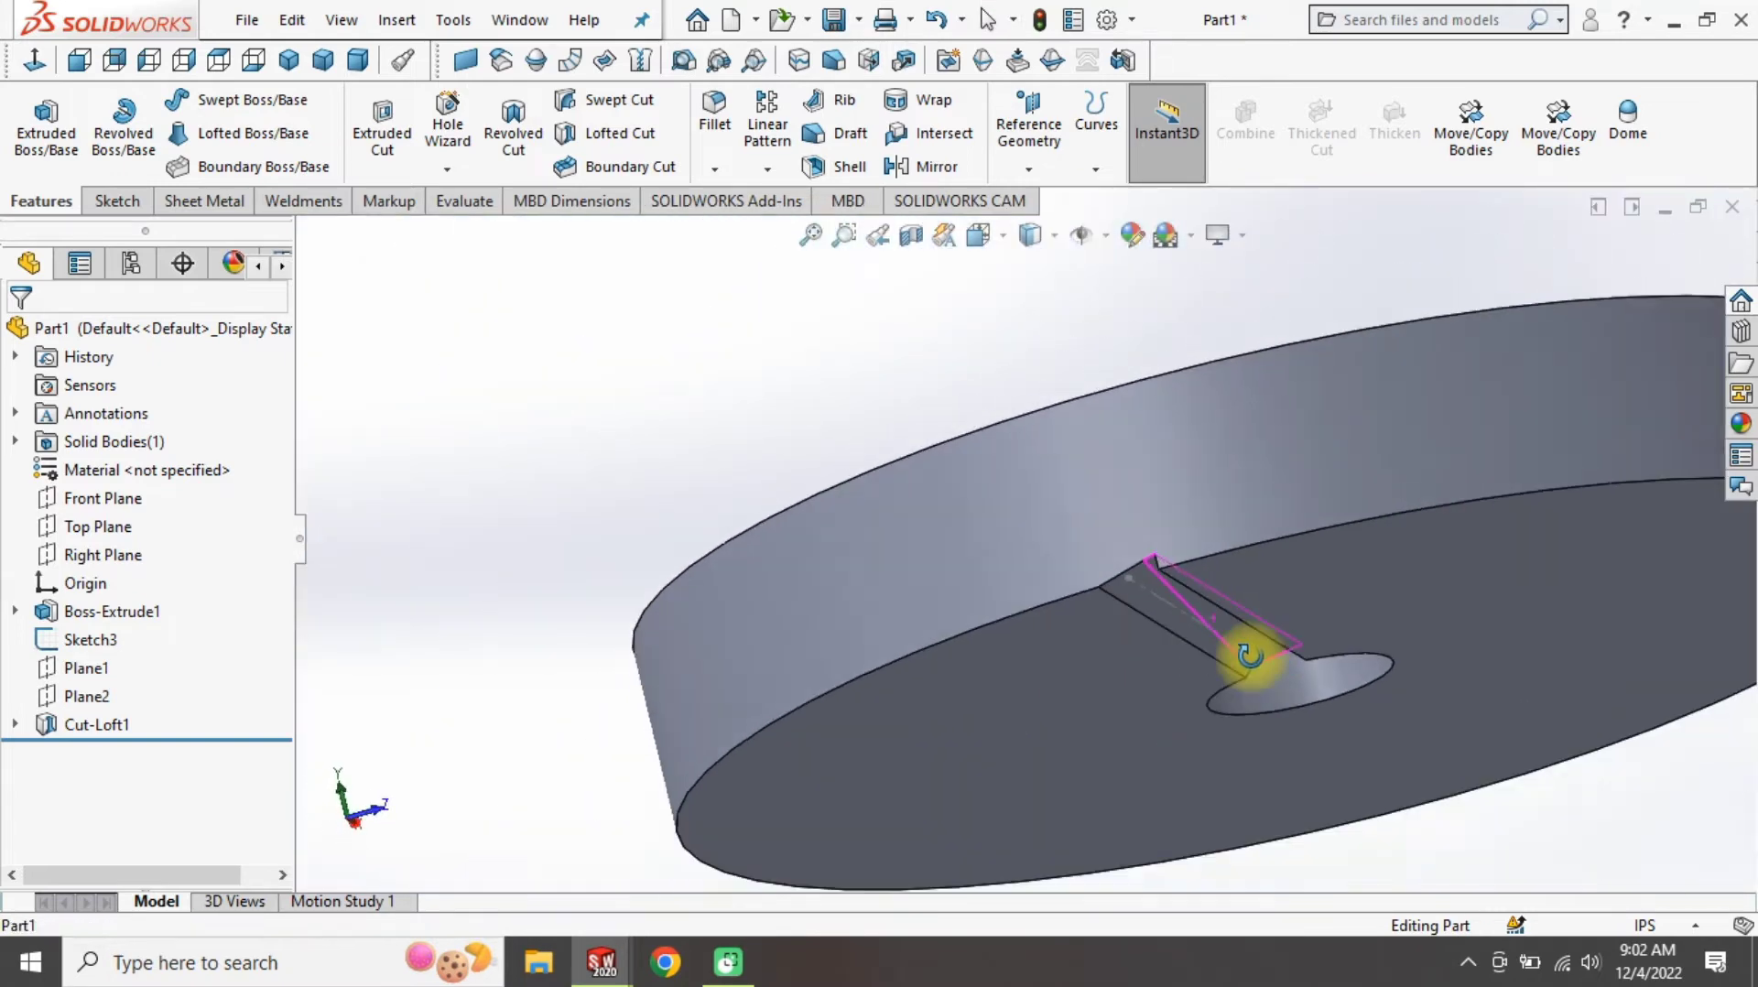
scroll(1181, 632, "down", 5)
left_click(1168, 578)
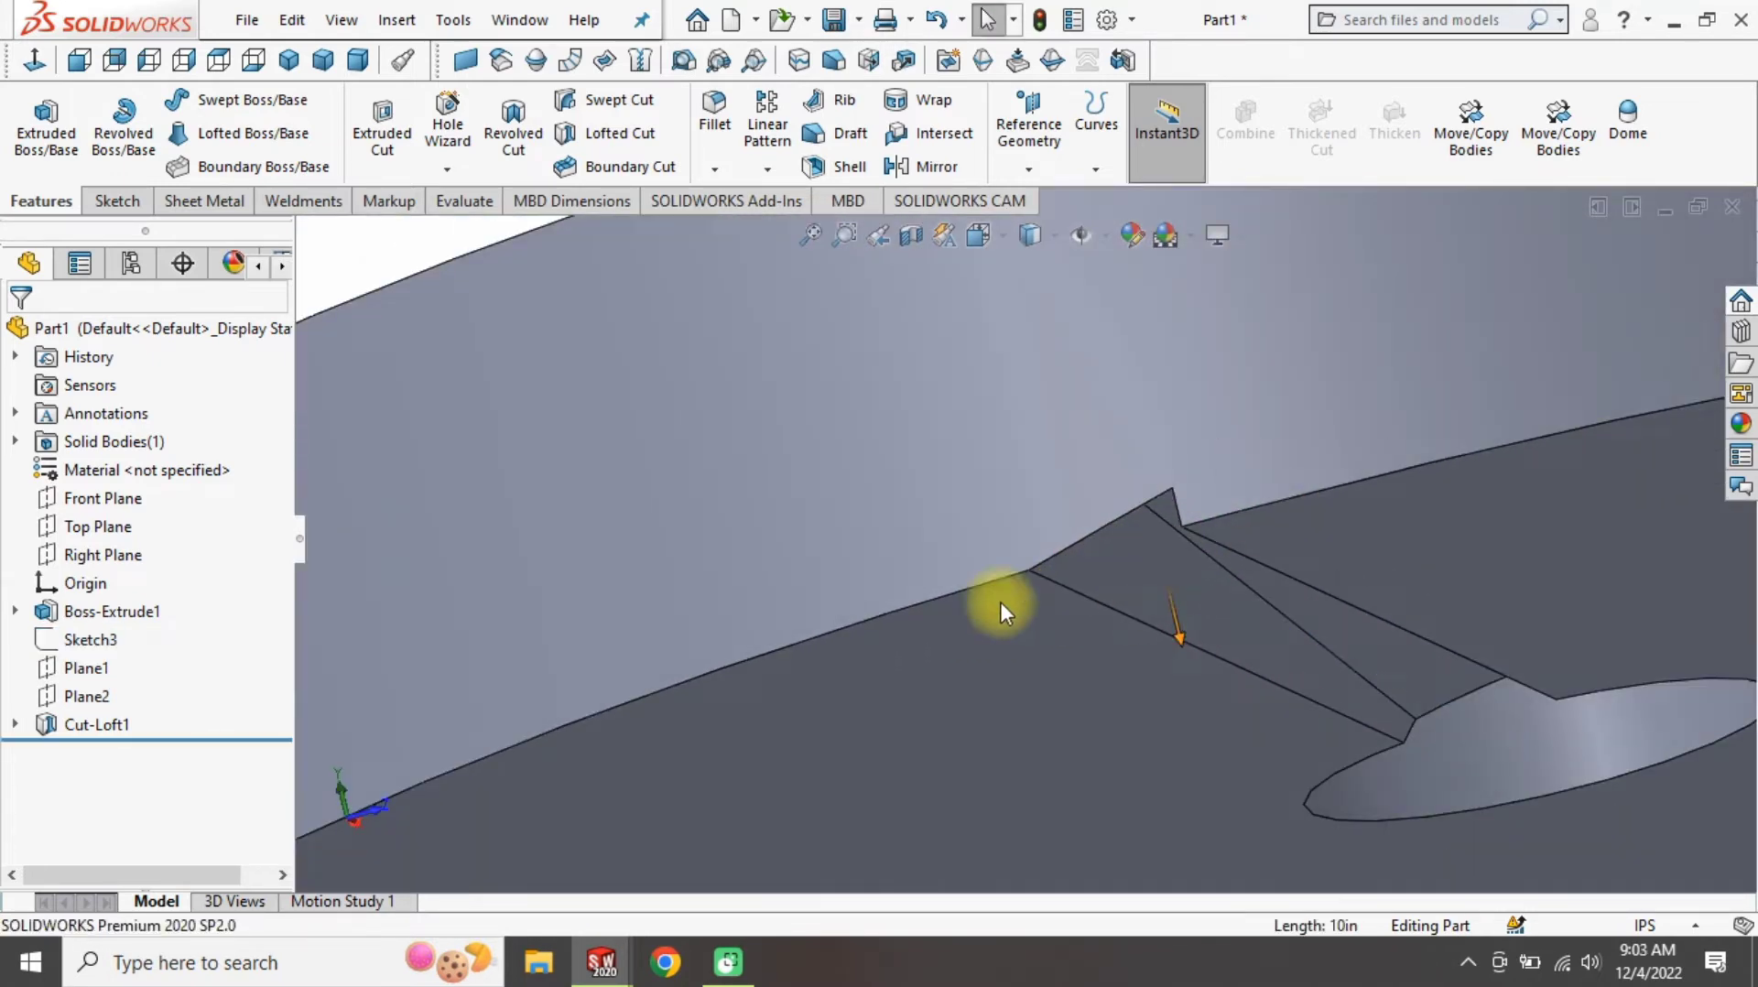
scroll(1000, 602, "up", 5)
mouse_move(1052, 585)
middle_mouse_down()
mouse_move(930, 510)
mouse_move(1159, 483)
mouse_move(1110, 609)
middle_mouse_up()
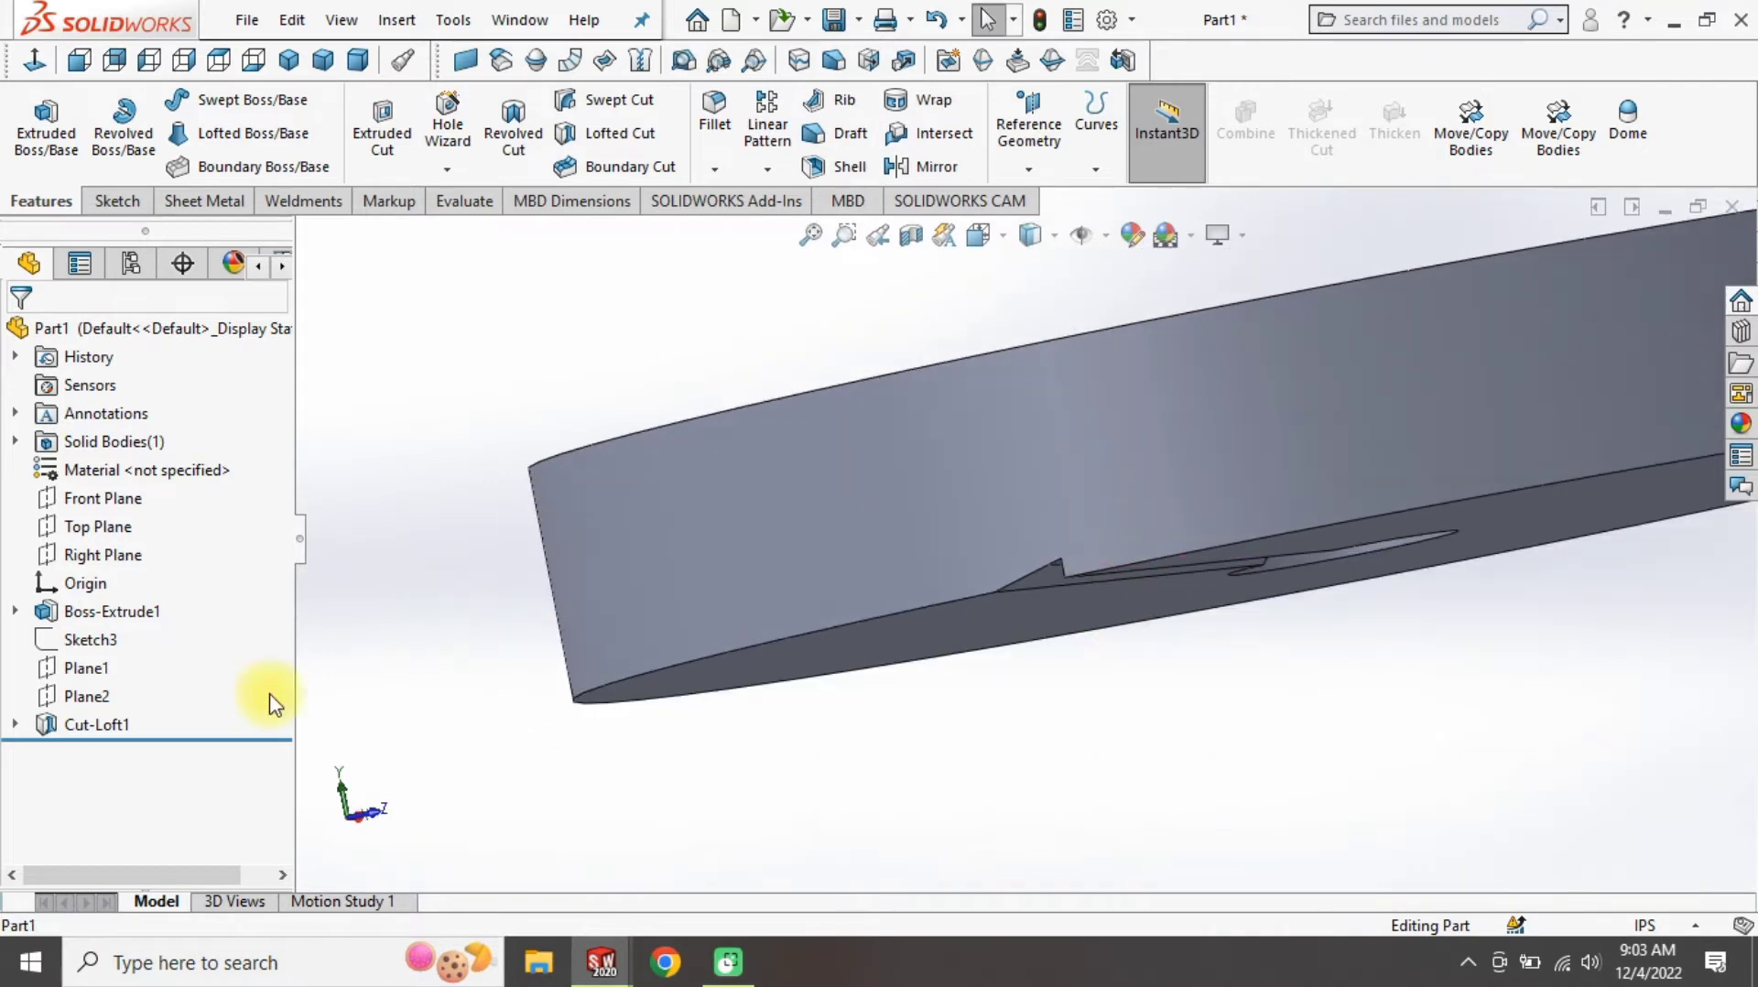
middle_click_drag(918, 621, 1087, 587)
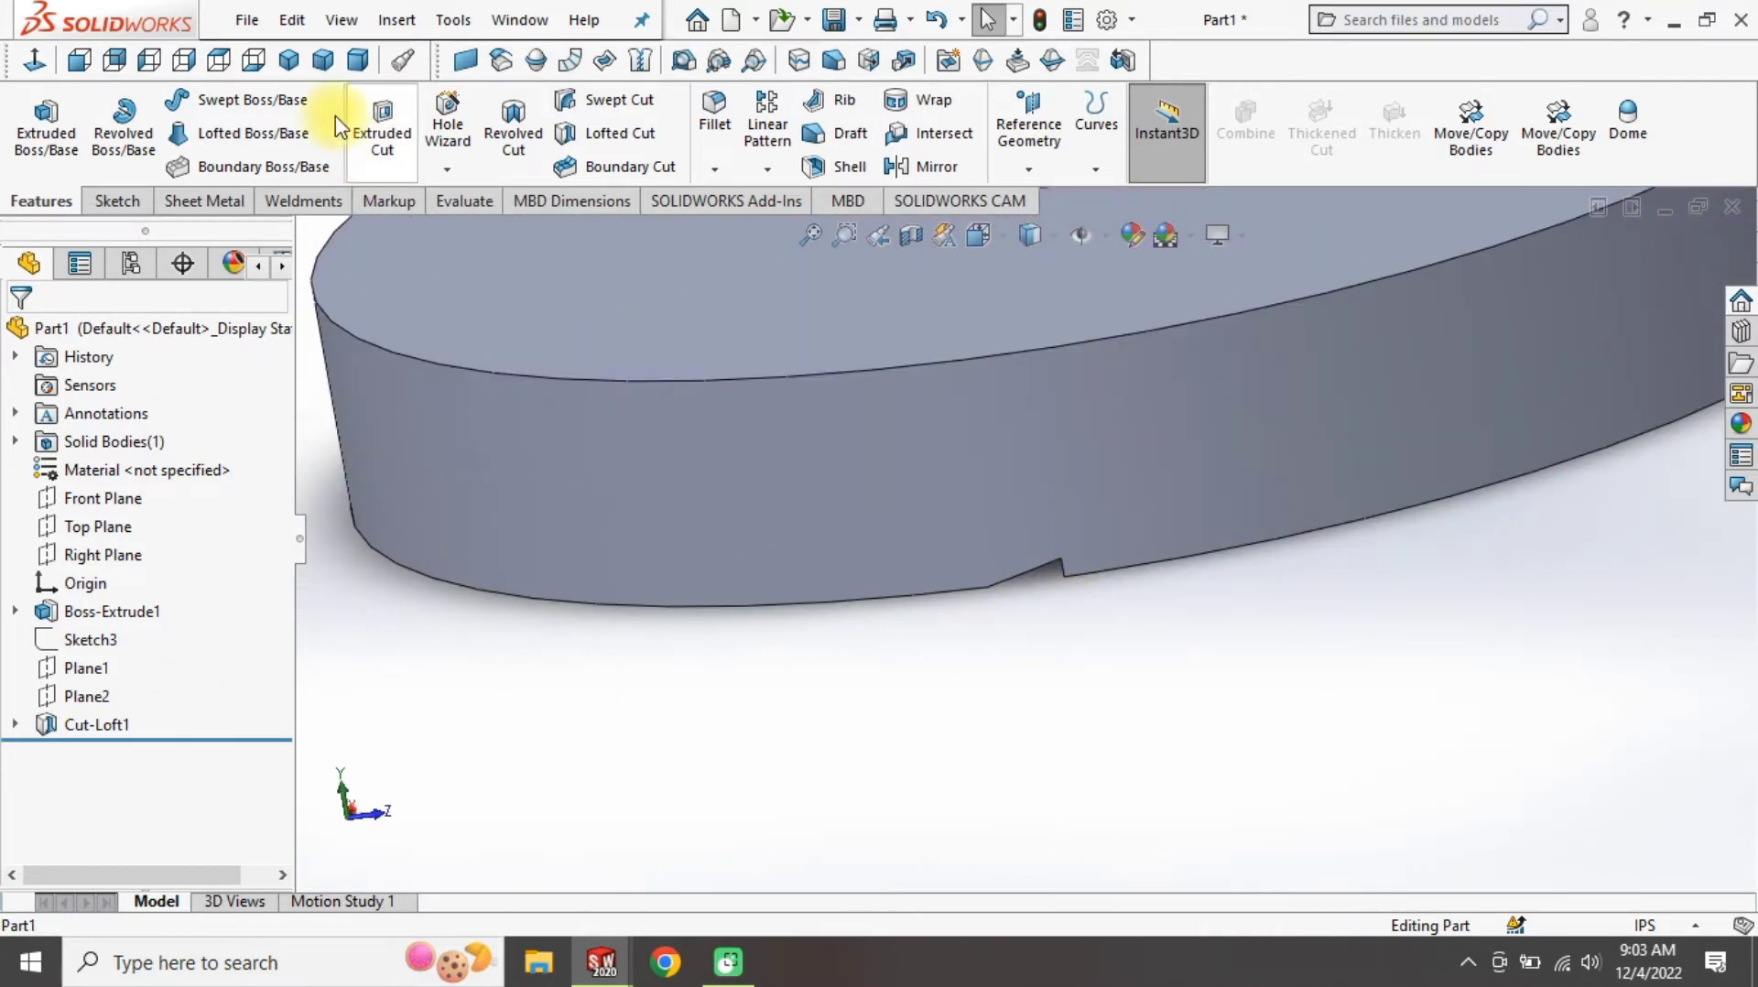
left_click(289, 61)
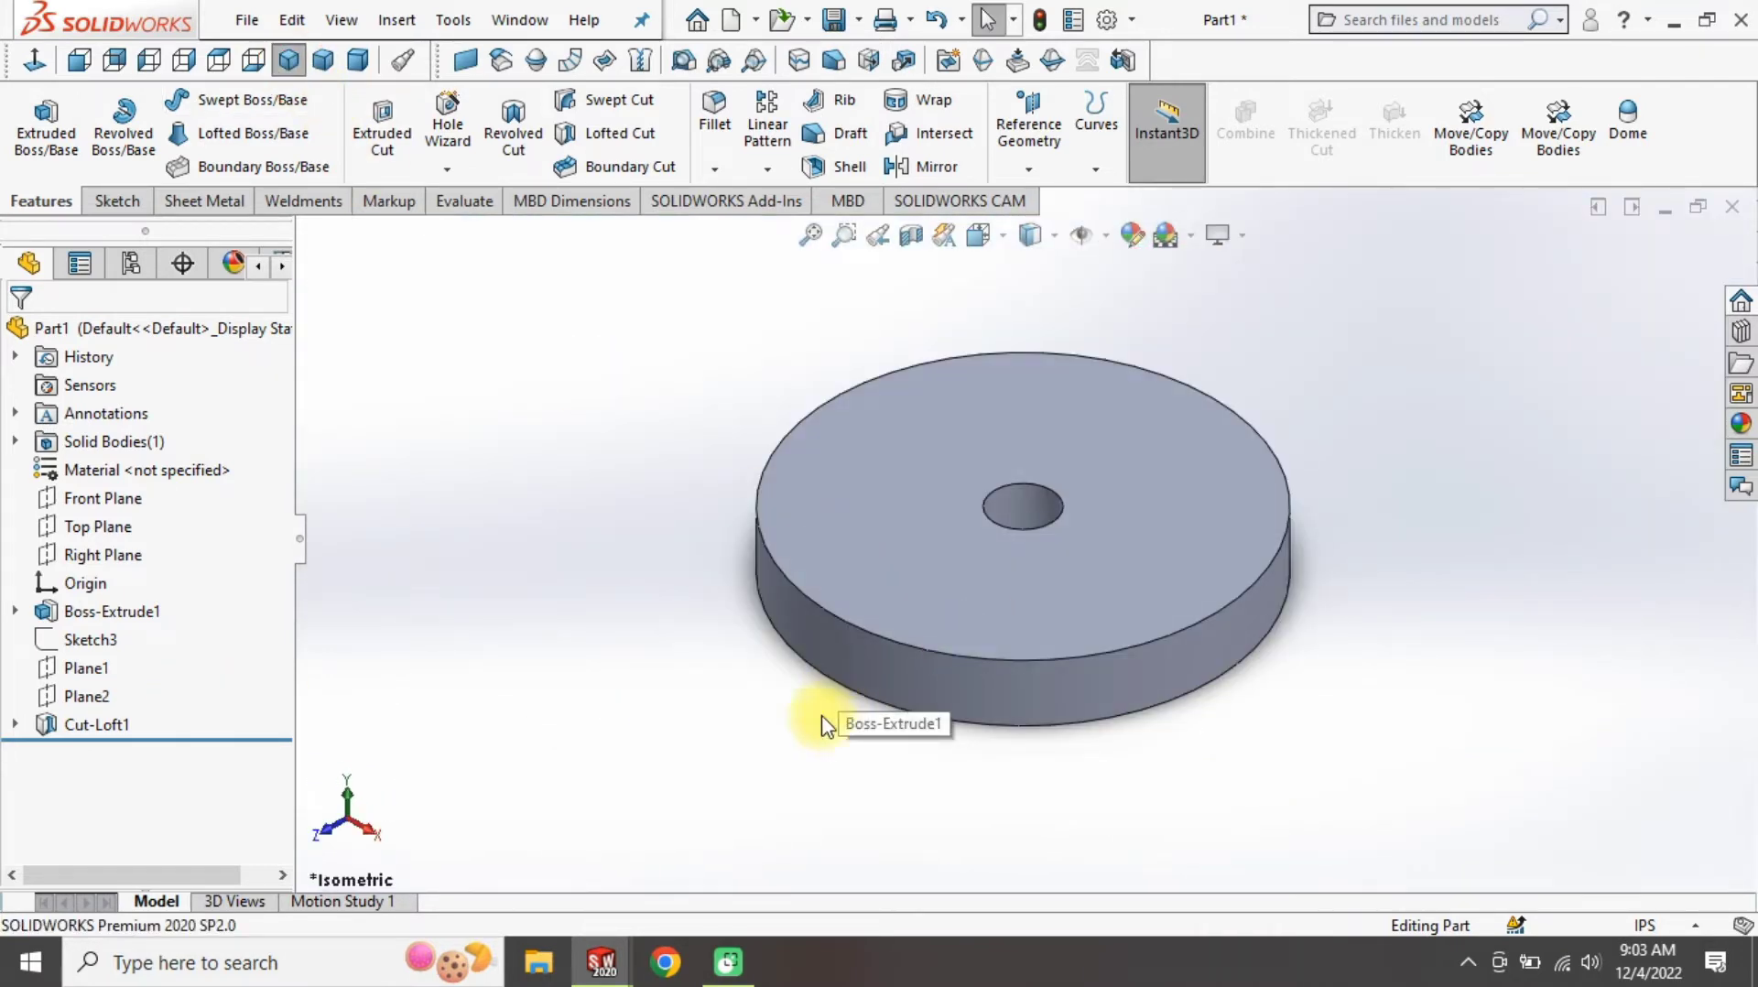
Turn on Temporary Axes and open the pattern types dropdown
left_click(1106, 235)
left_click(689, 545)
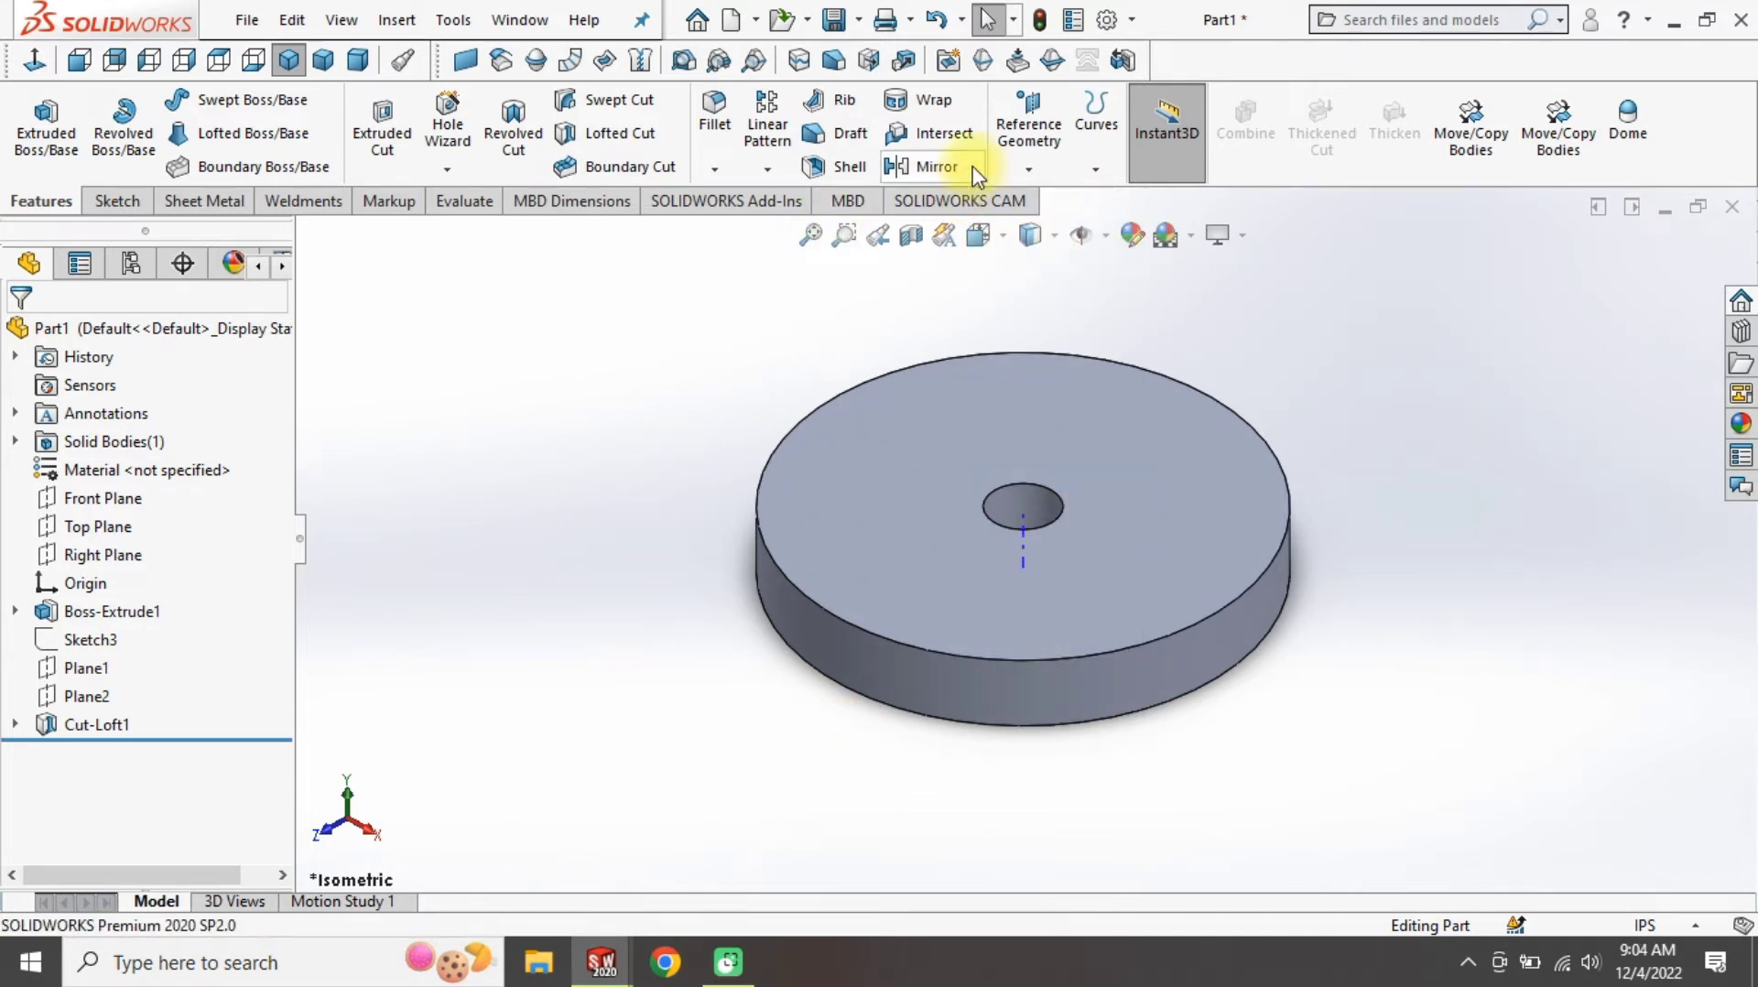
left_click(767, 170)
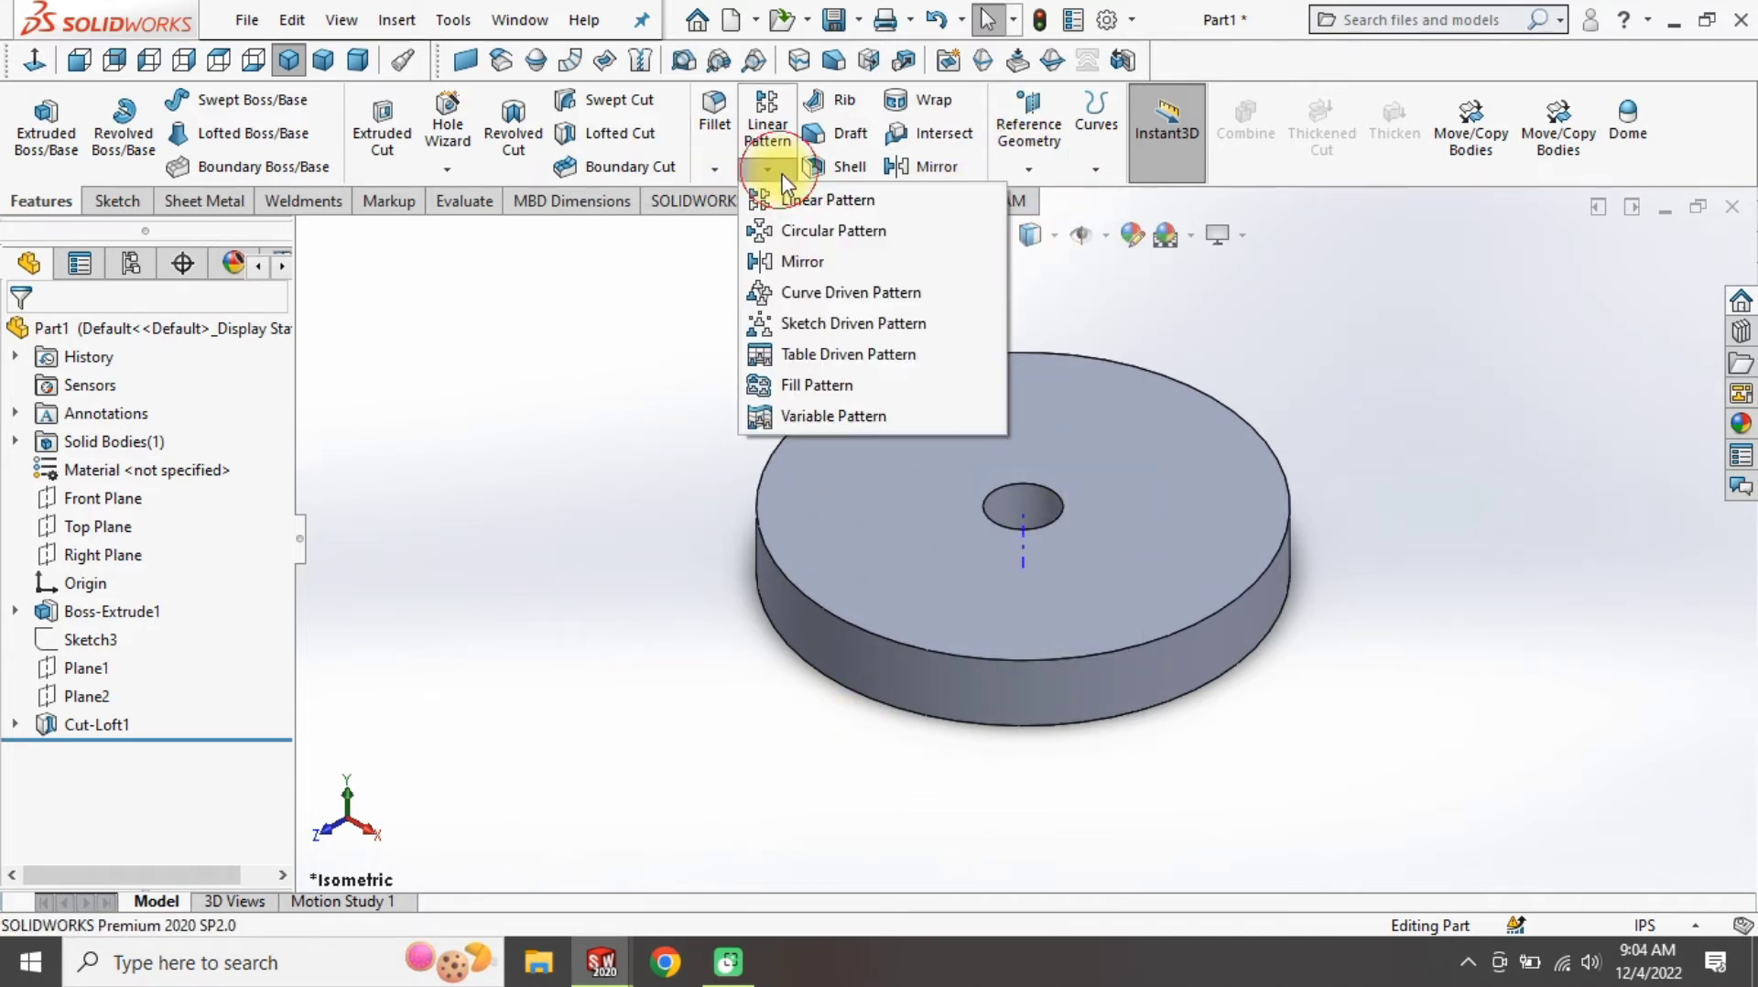
Start a circular pattern about Axis<1> with the Cut-Loft1 slot as the patterned feature
left_click(803, 233)
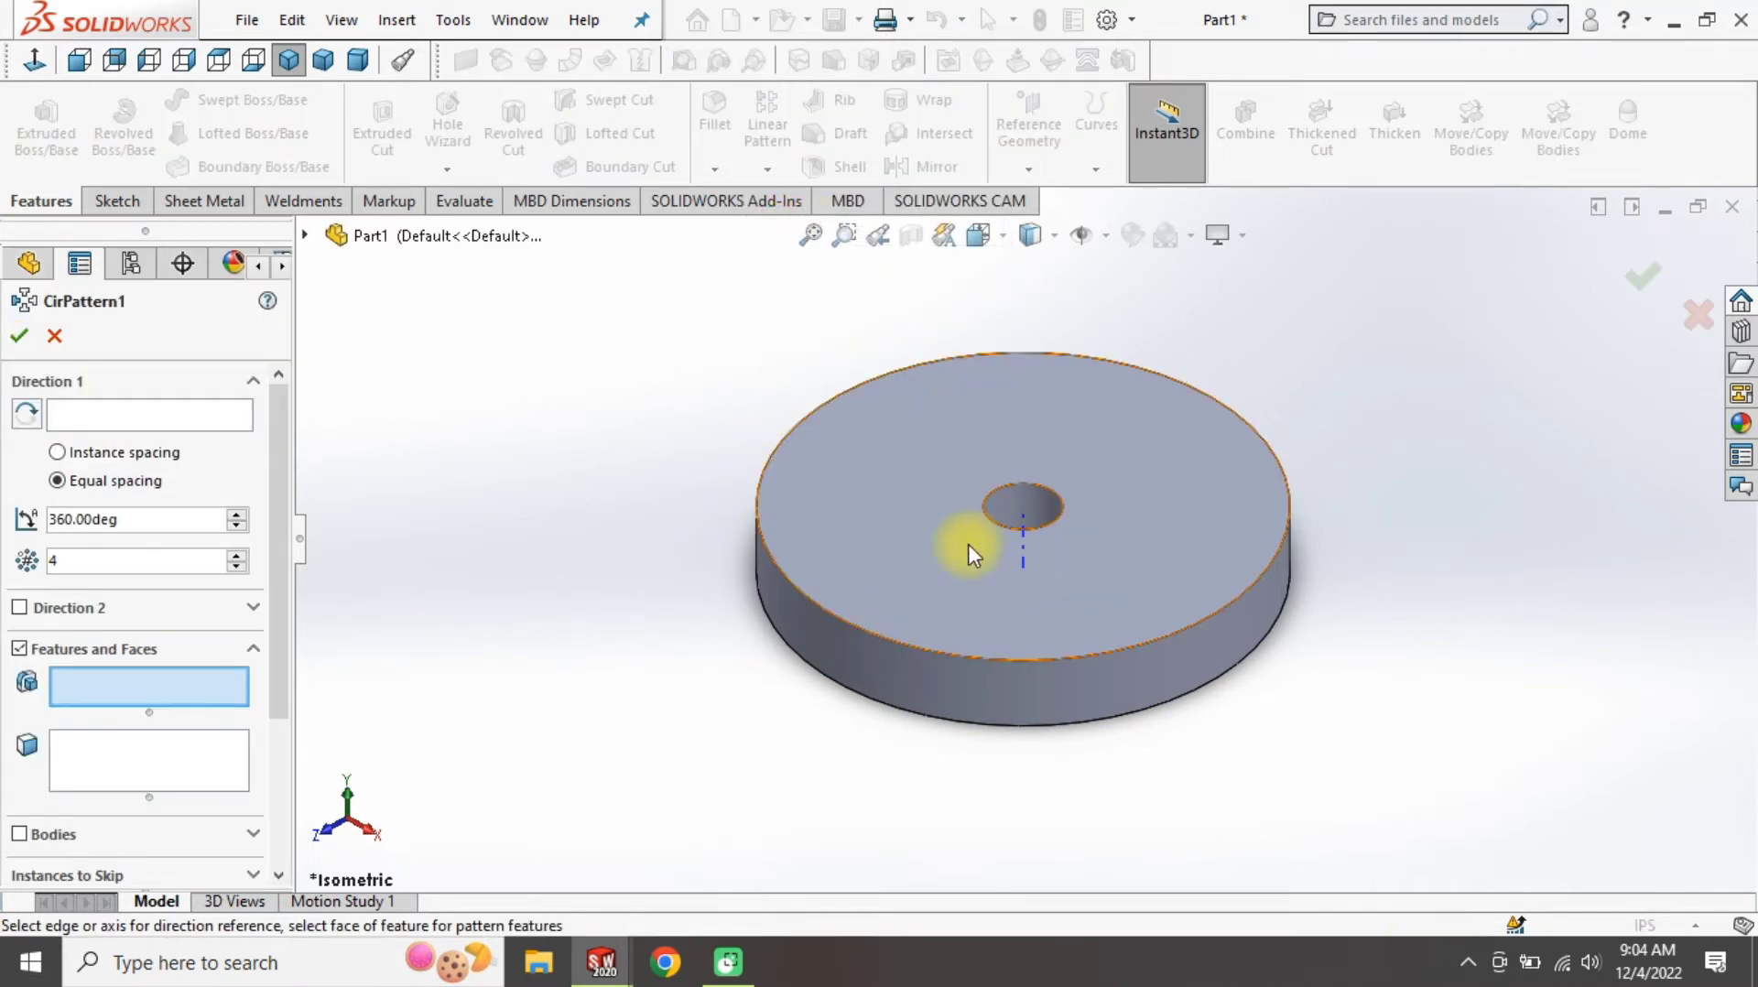
left_click(1020, 553)
middle_click_drag(941, 717, 944, 542)
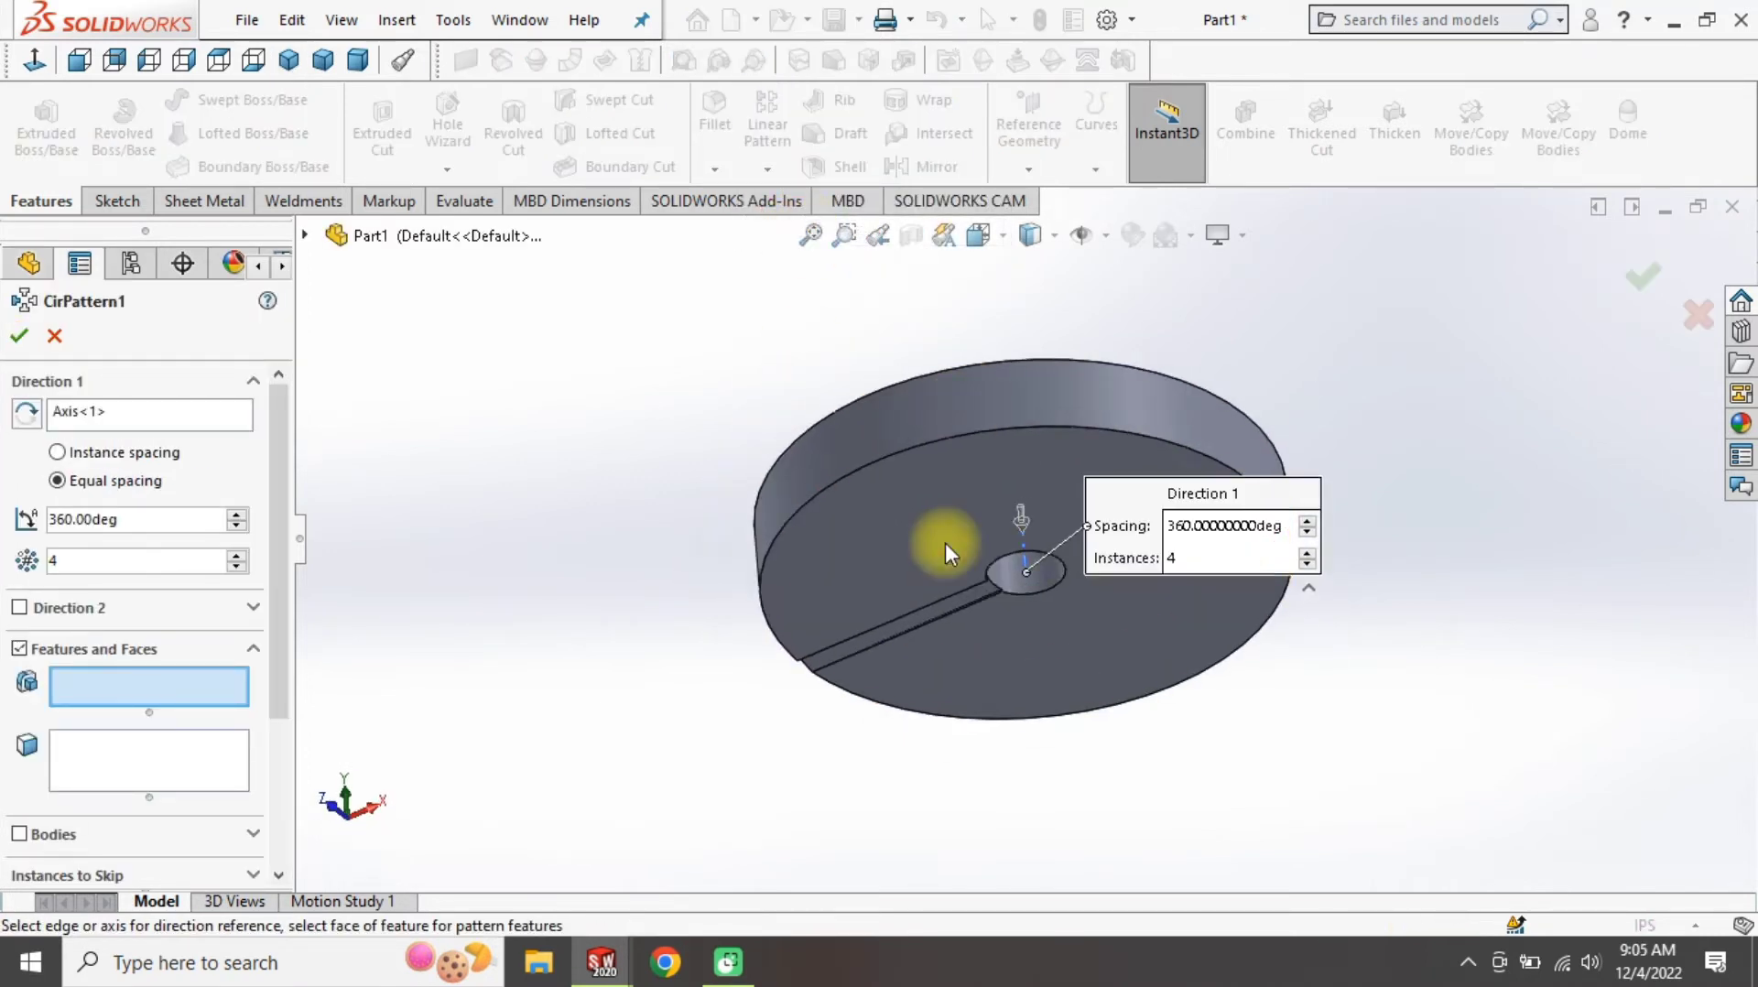
left_click(911, 625)
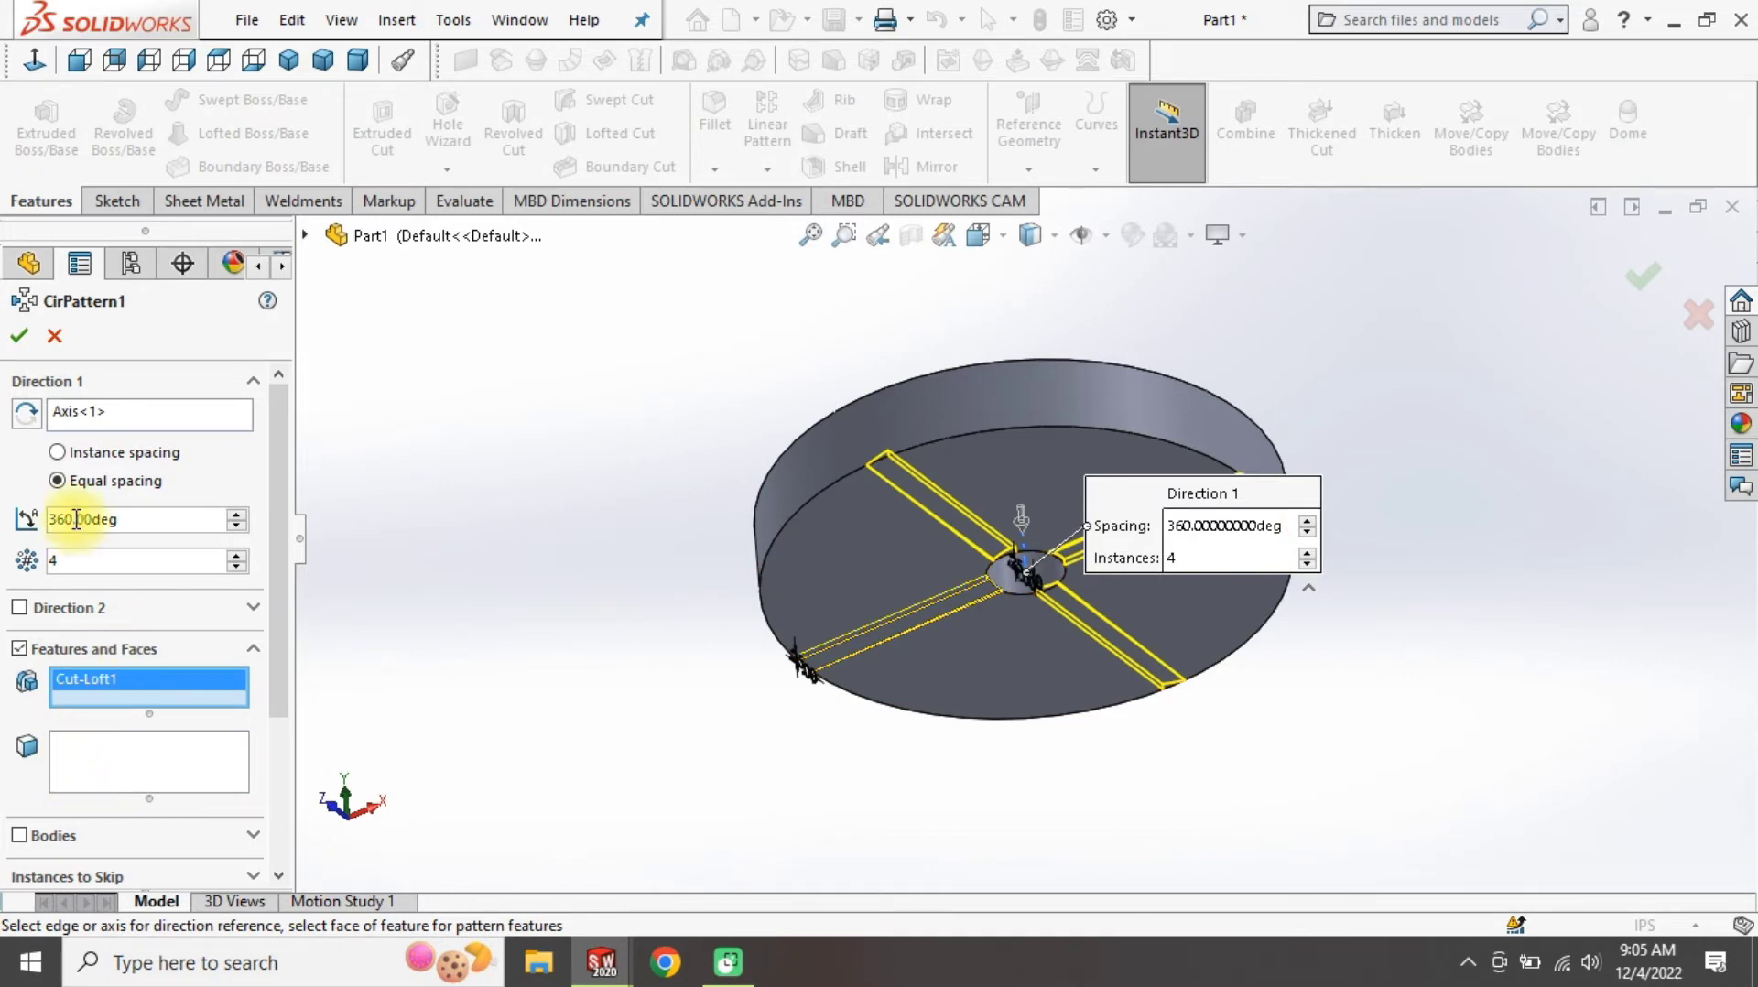
Set the pattern to 12 equally spaced instances over 360° and accept it
left_click(236, 554)
left_click(236, 555)
left_click(236, 555)
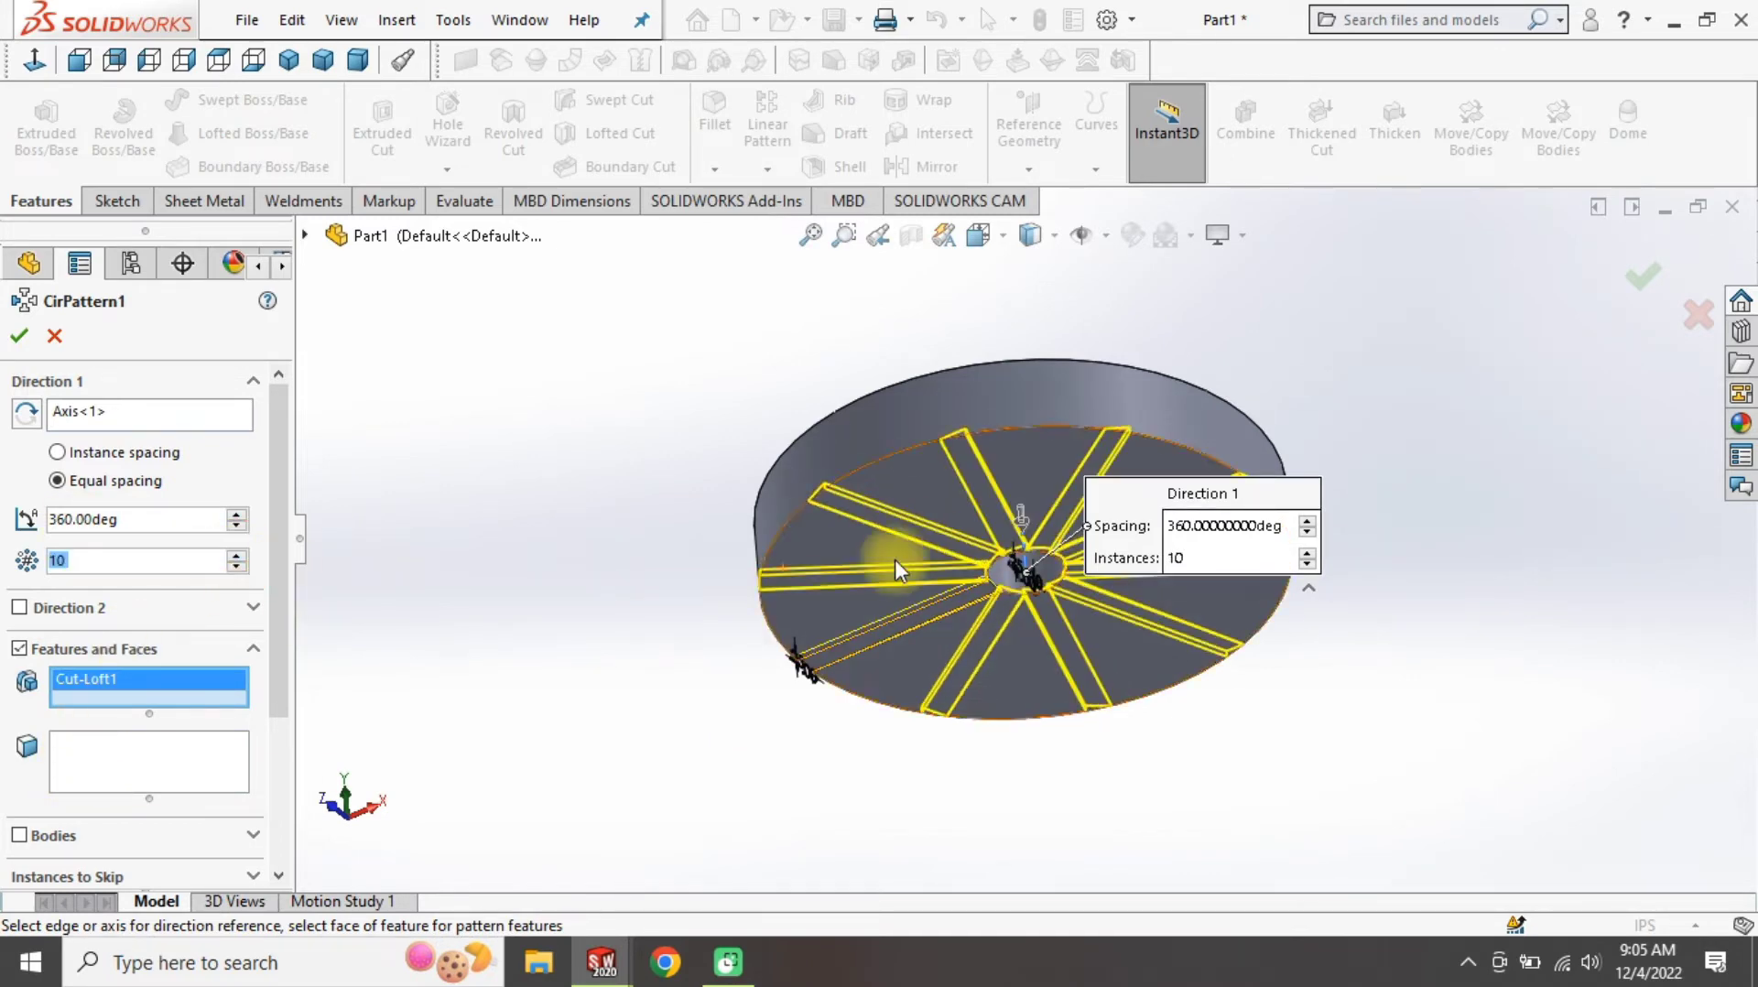
mouse_move(920, 275)
middle_mouse_down()
mouse_move(929, 357)
mouse_move(893, 366)
middle_mouse_up()
left_click(237, 554)
left_click(236, 554)
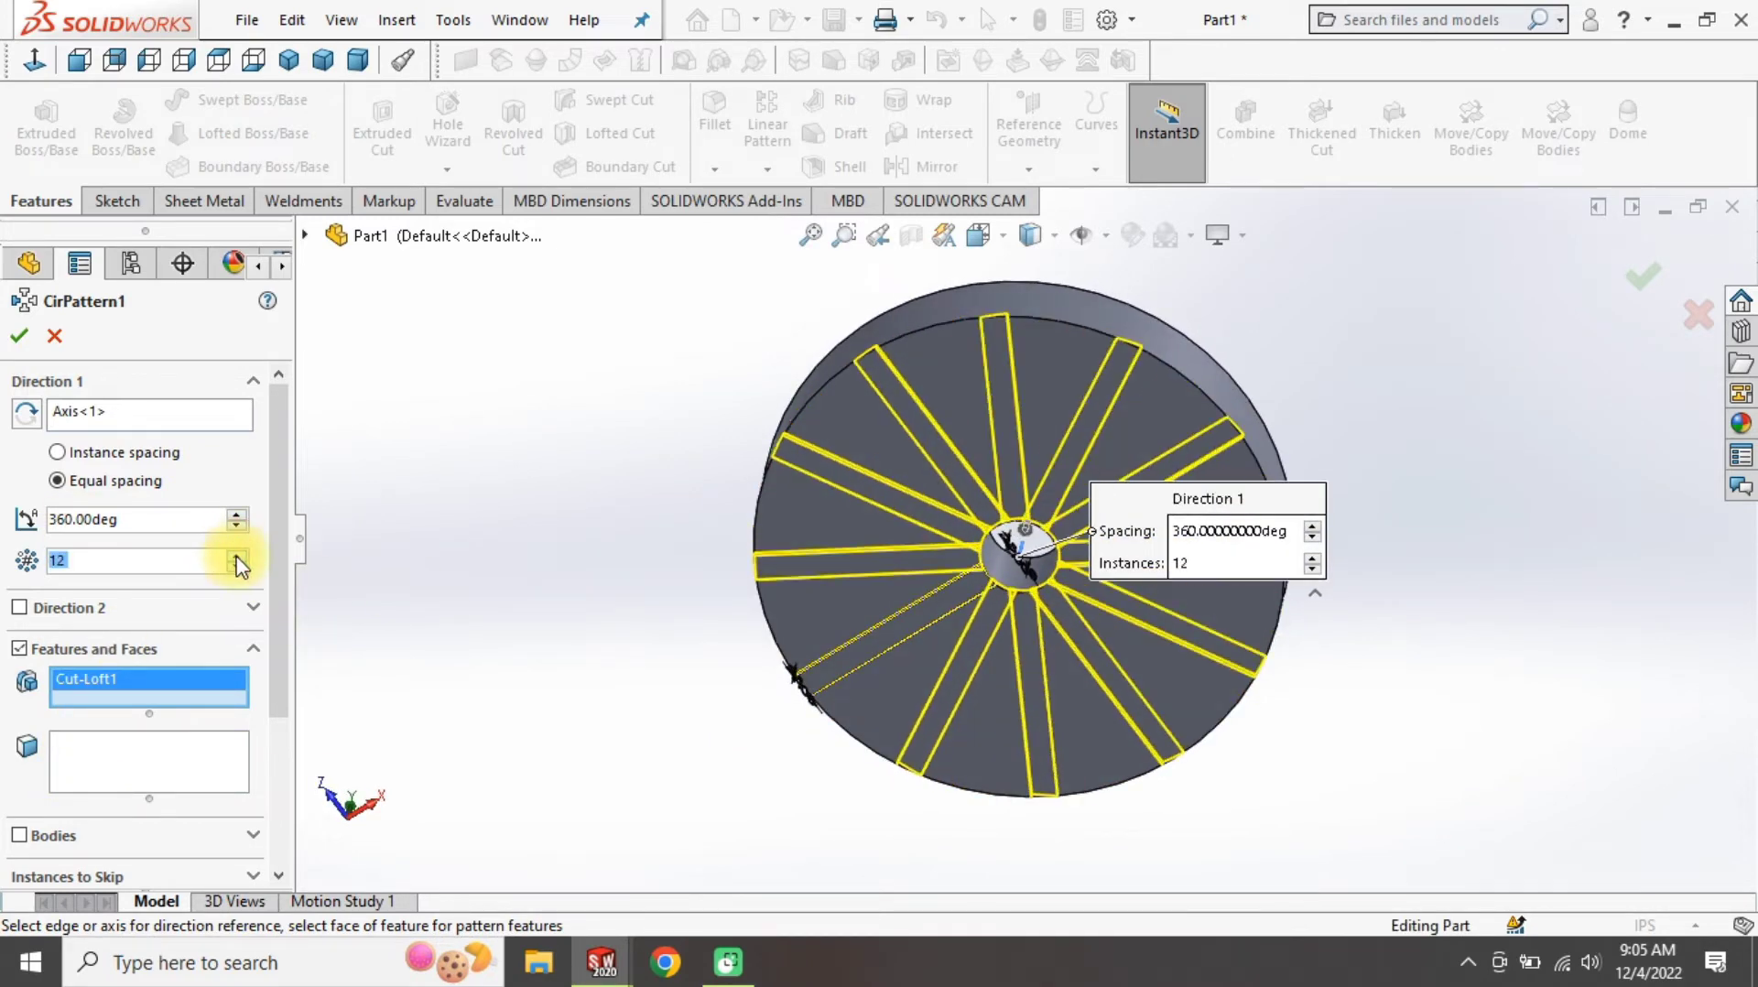
left_click(20, 340)
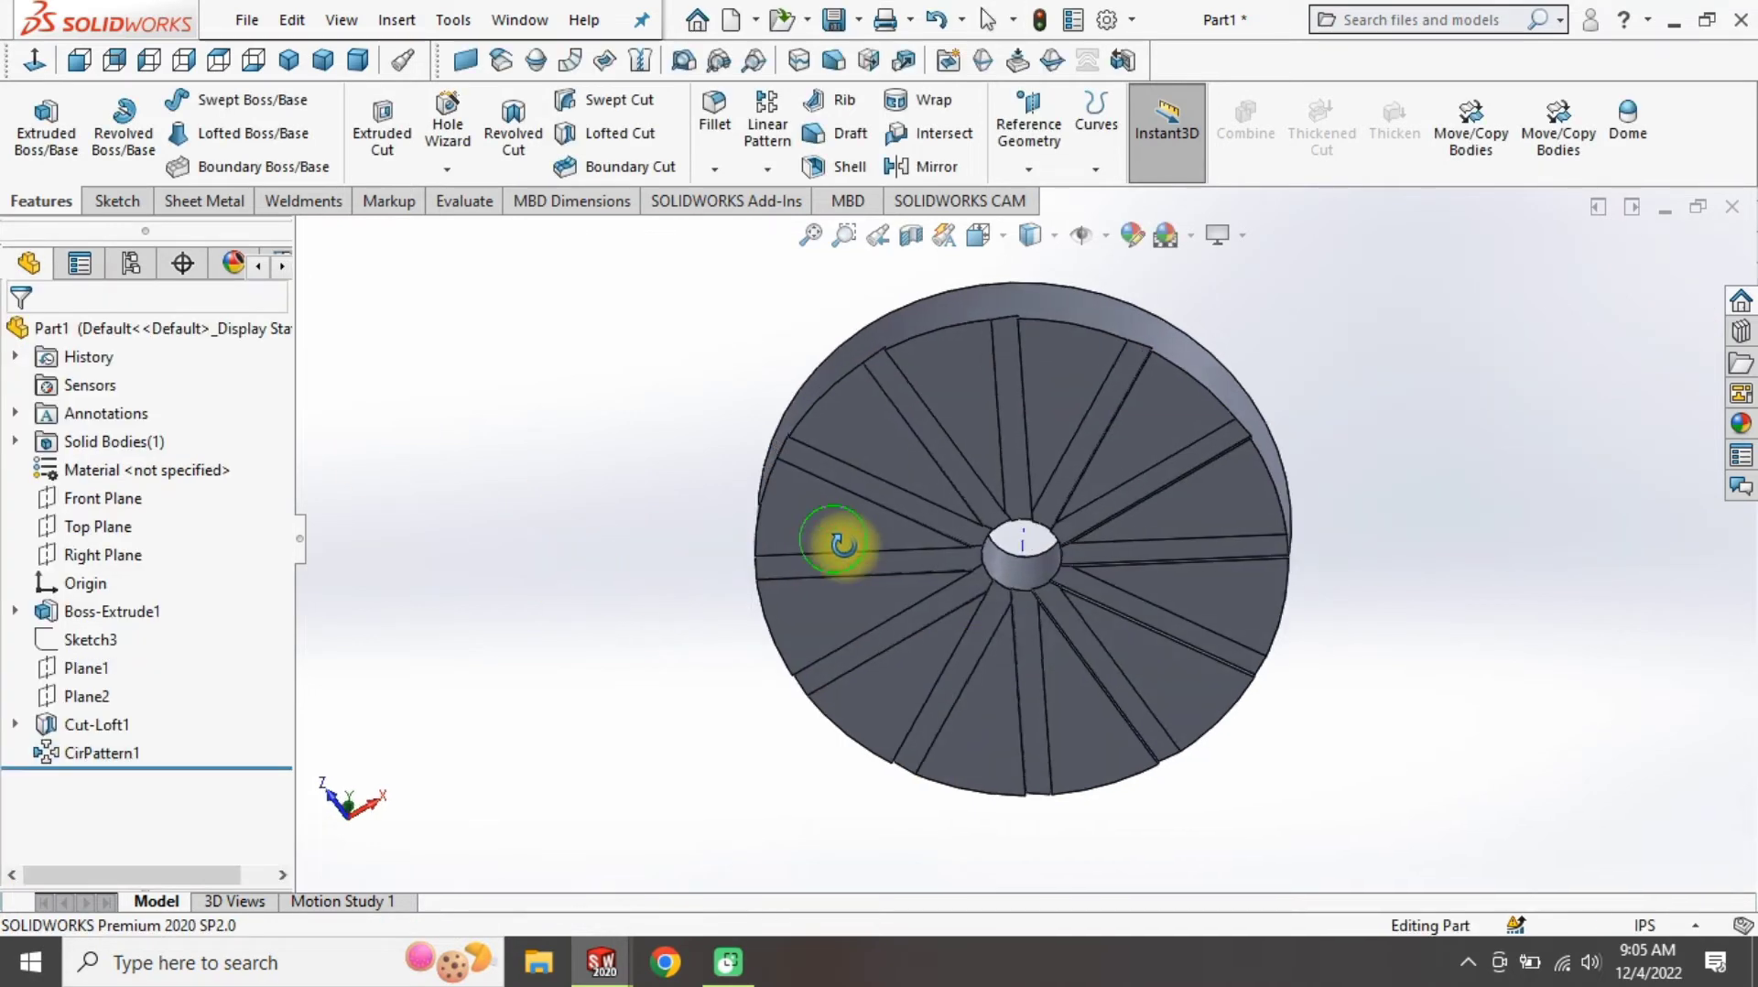
mouse_move(835, 542)
middle_mouse_down()
mouse_move(911, 452)
mouse_move(898, 630)
middle_mouse_up()
middle_click_drag(1022, 530, 1012, 243)
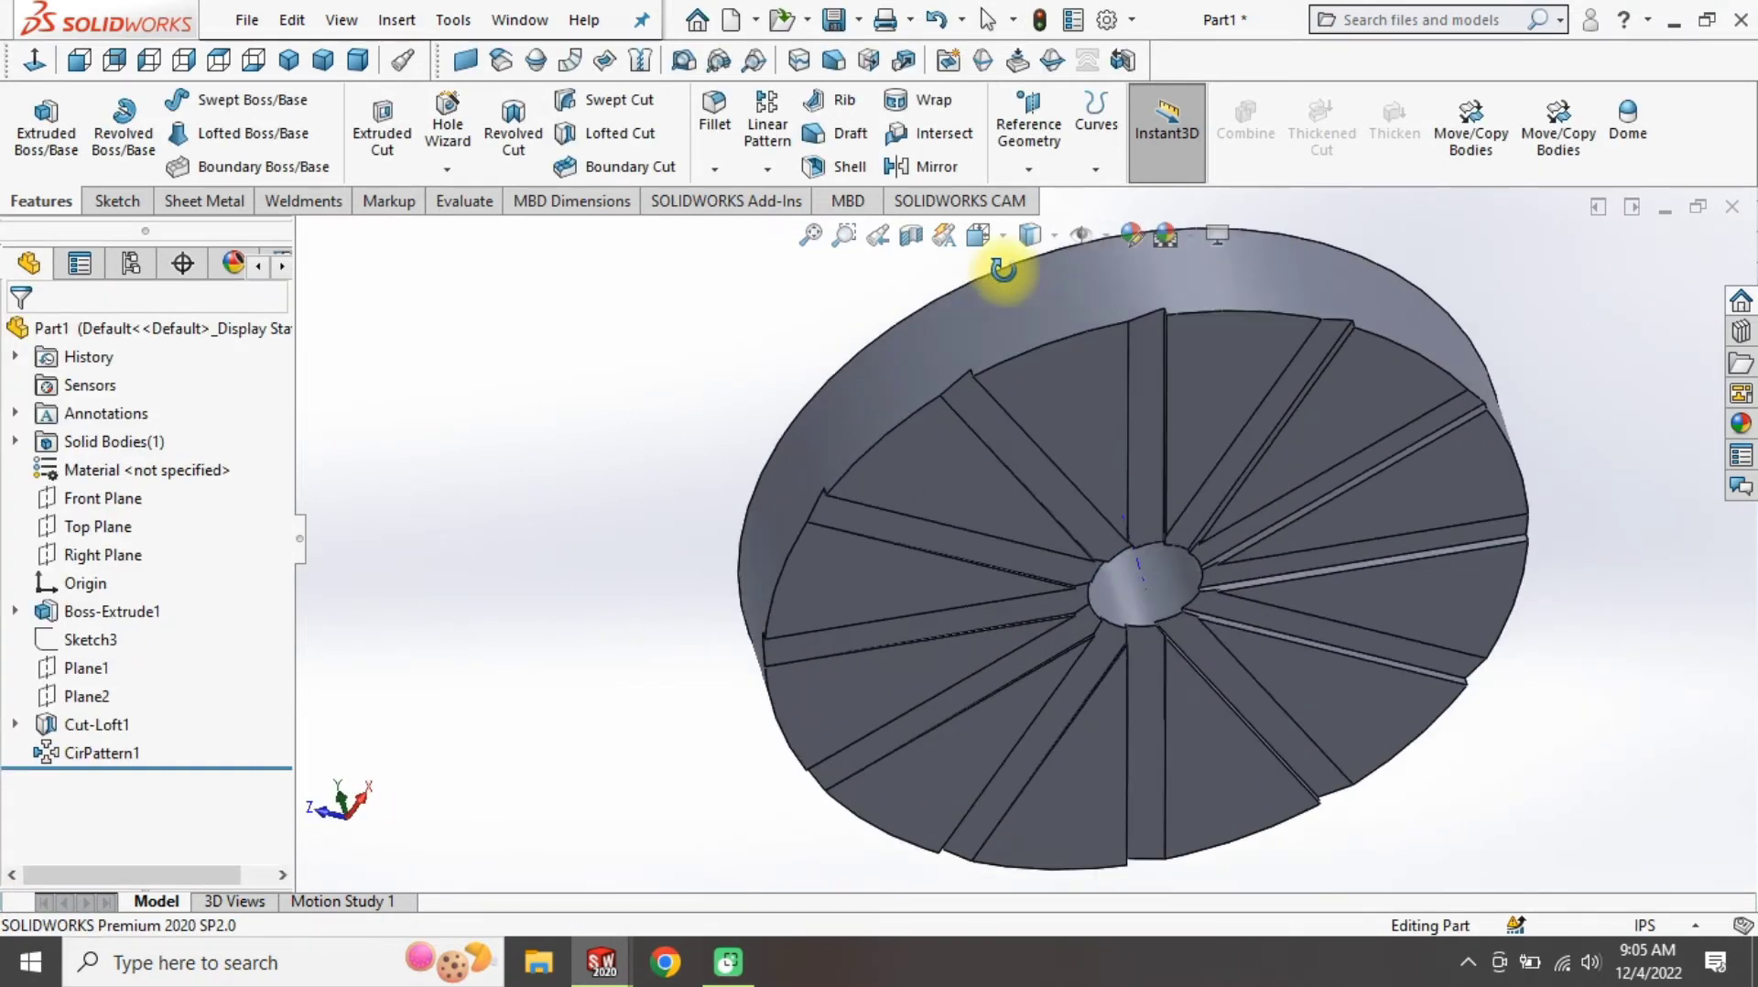
scroll(996, 563, "down", 3)
Start a new sketch on the slotted face, viewed normal to it
left_click(541, 573)
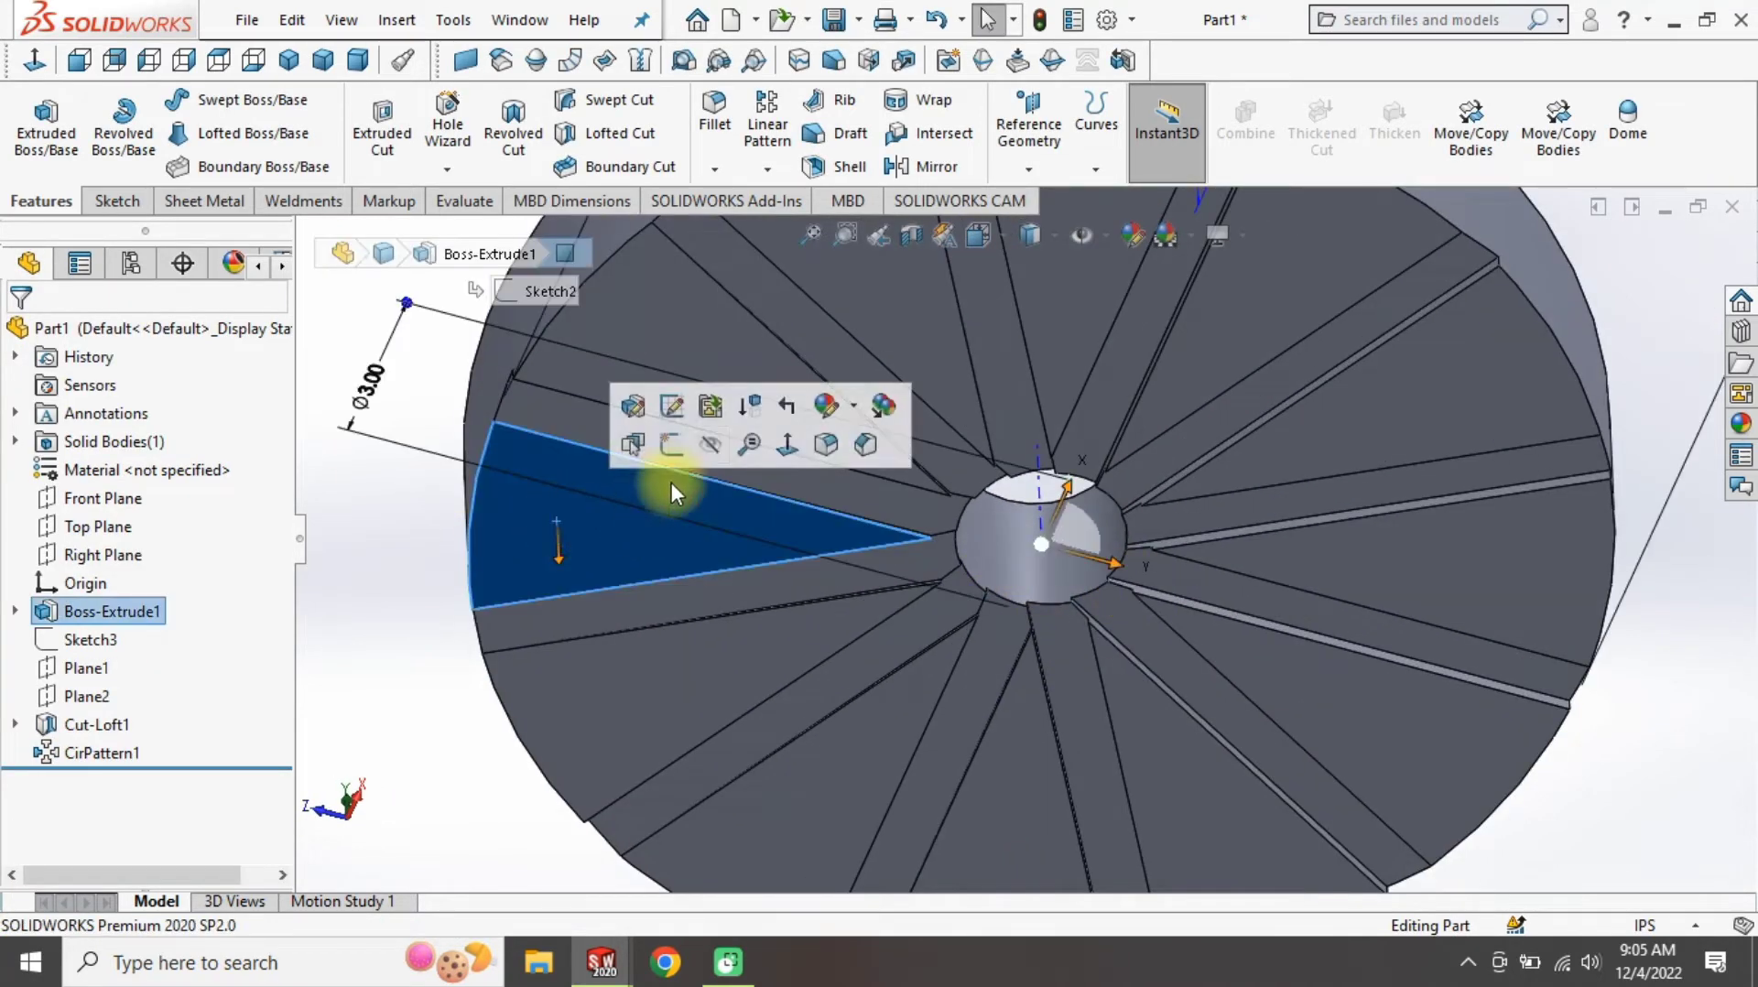
left_click(673, 444)
left_click(26, 70)
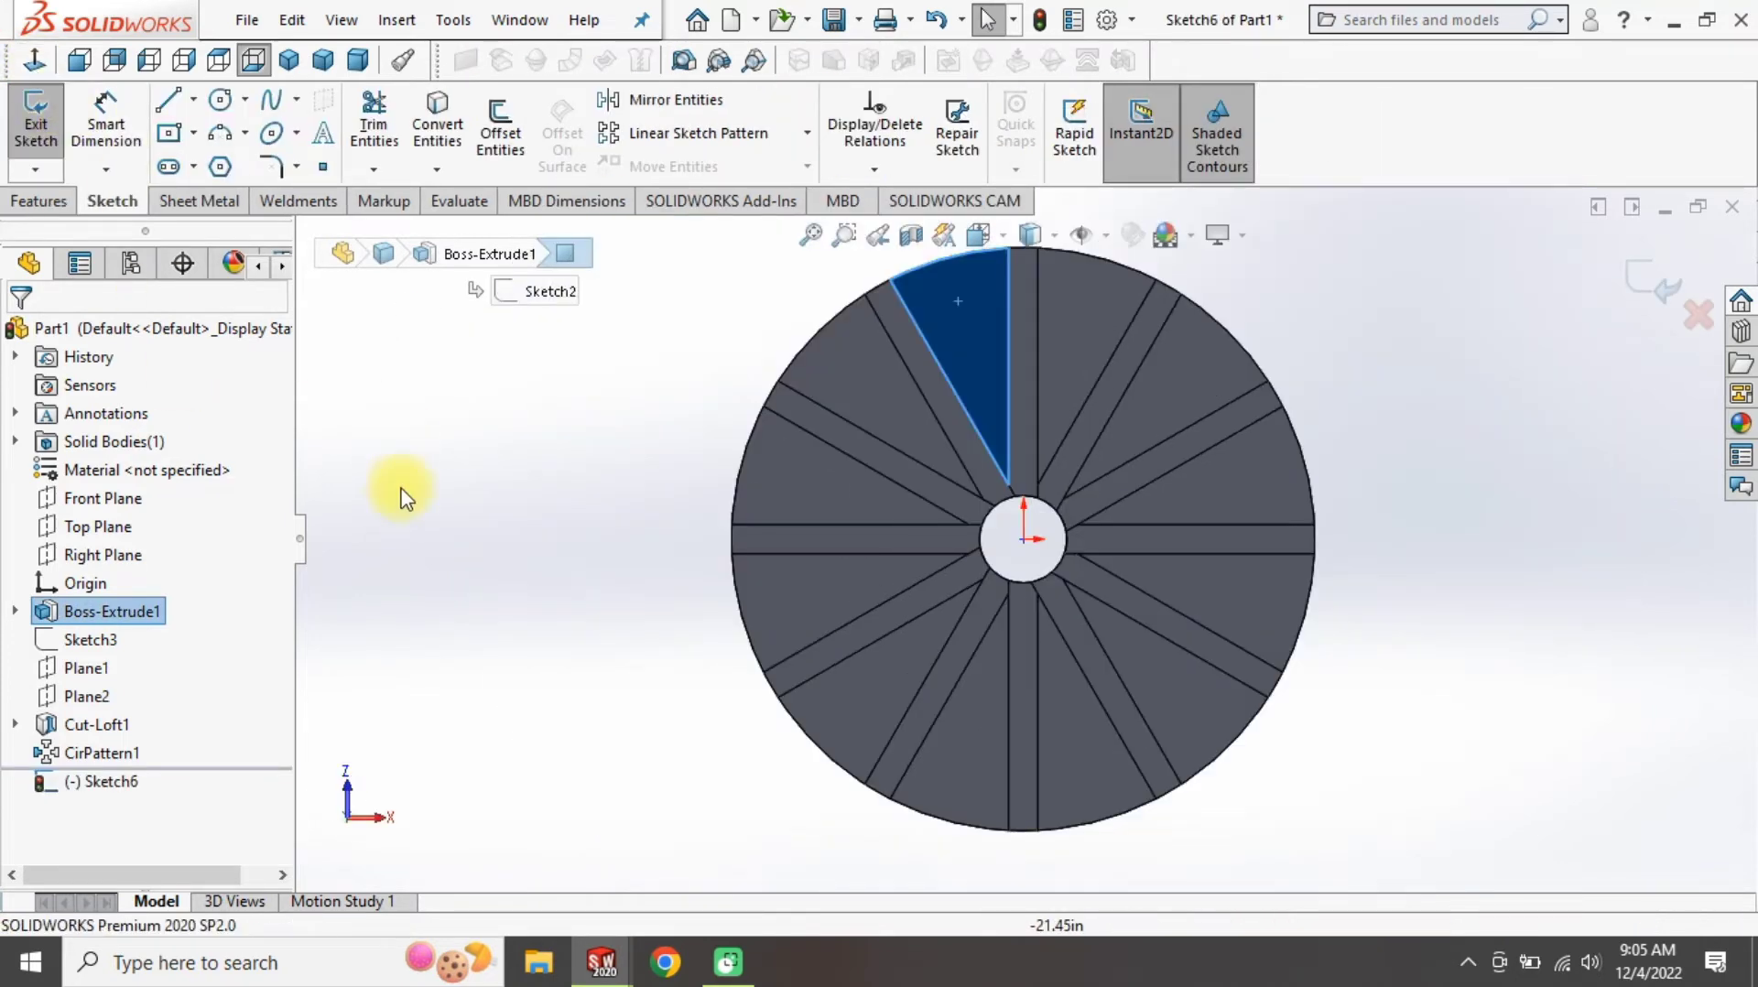
left_click(522, 614)
scroll(1114, 584, "down", 4)
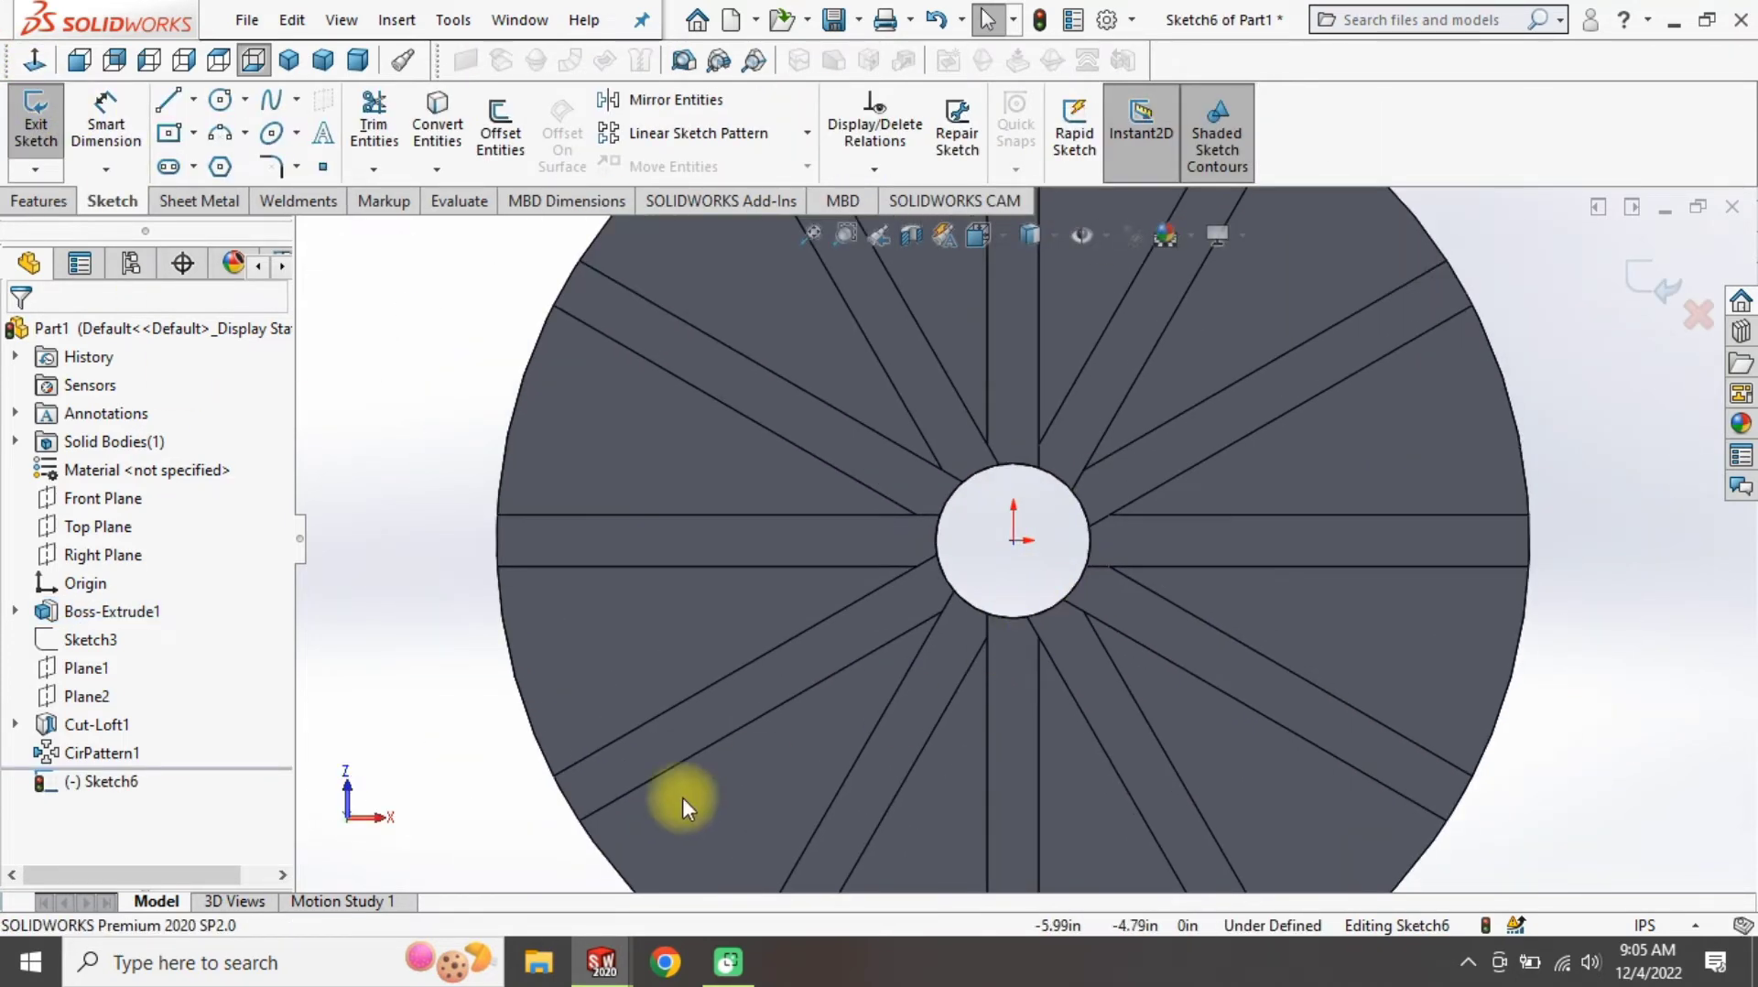
Draw a 4 in diameter circle around the centre hole and start an extruded cut from it
key("c")
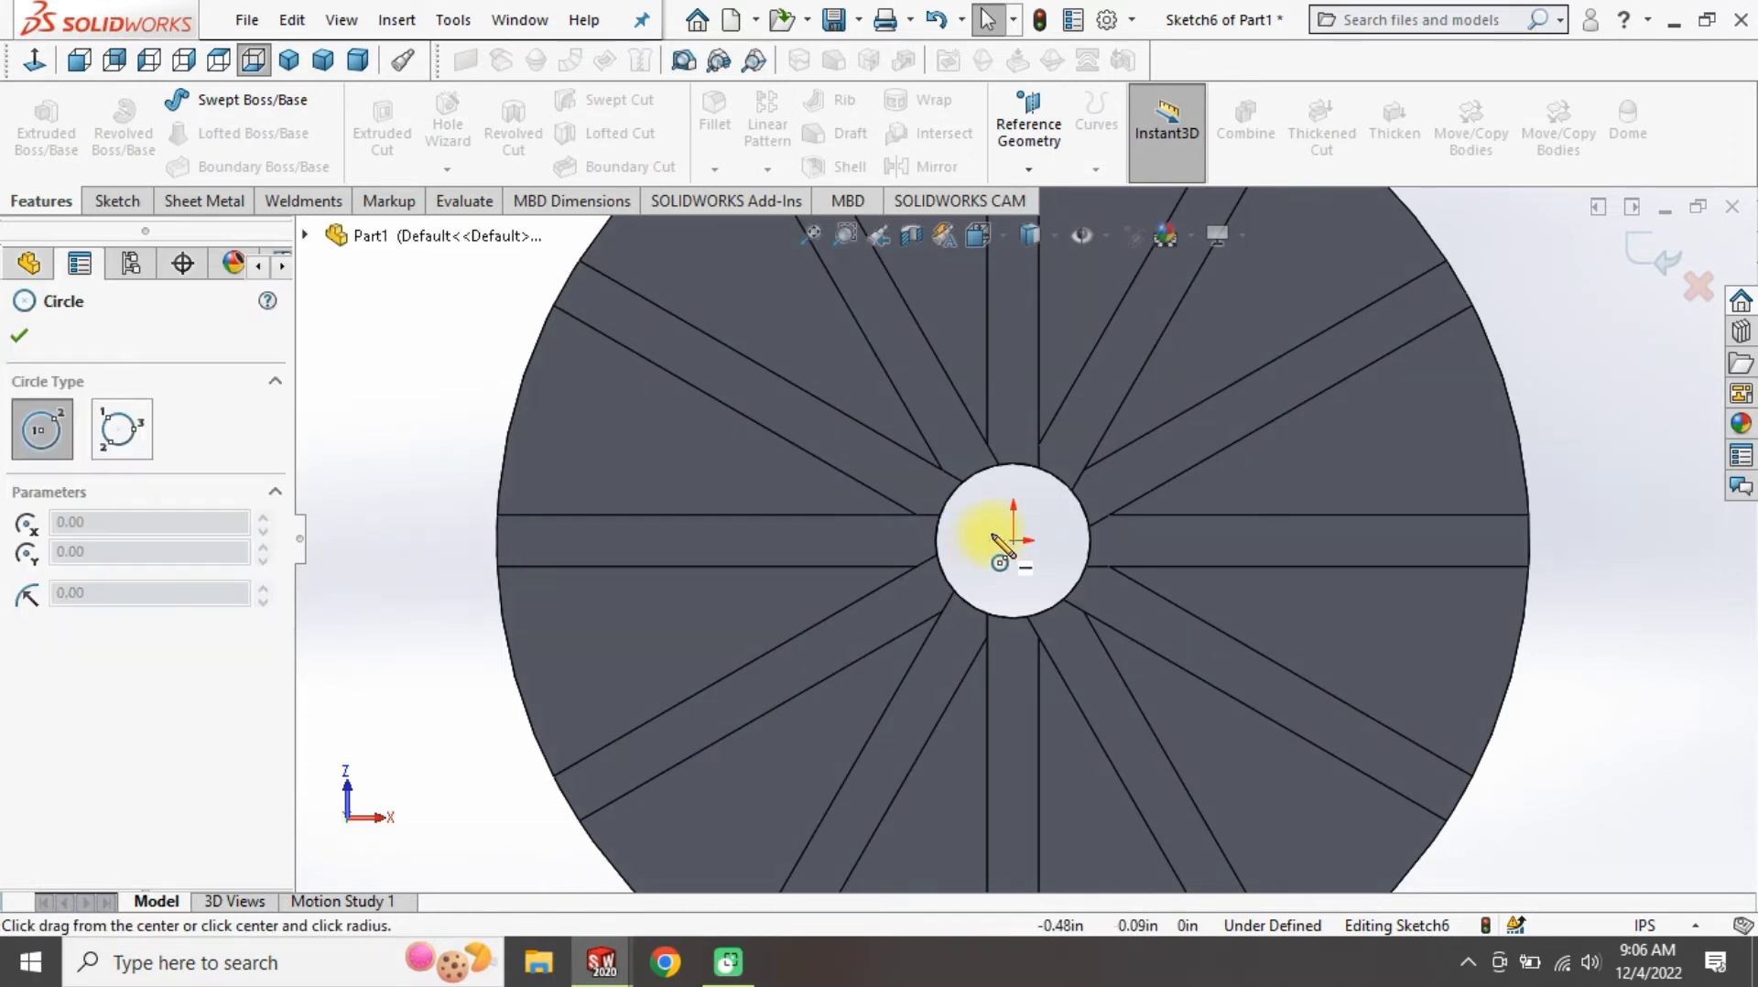
left_click_drag(1014, 540, 1013, 648)
key("d")
left_click(925, 479)
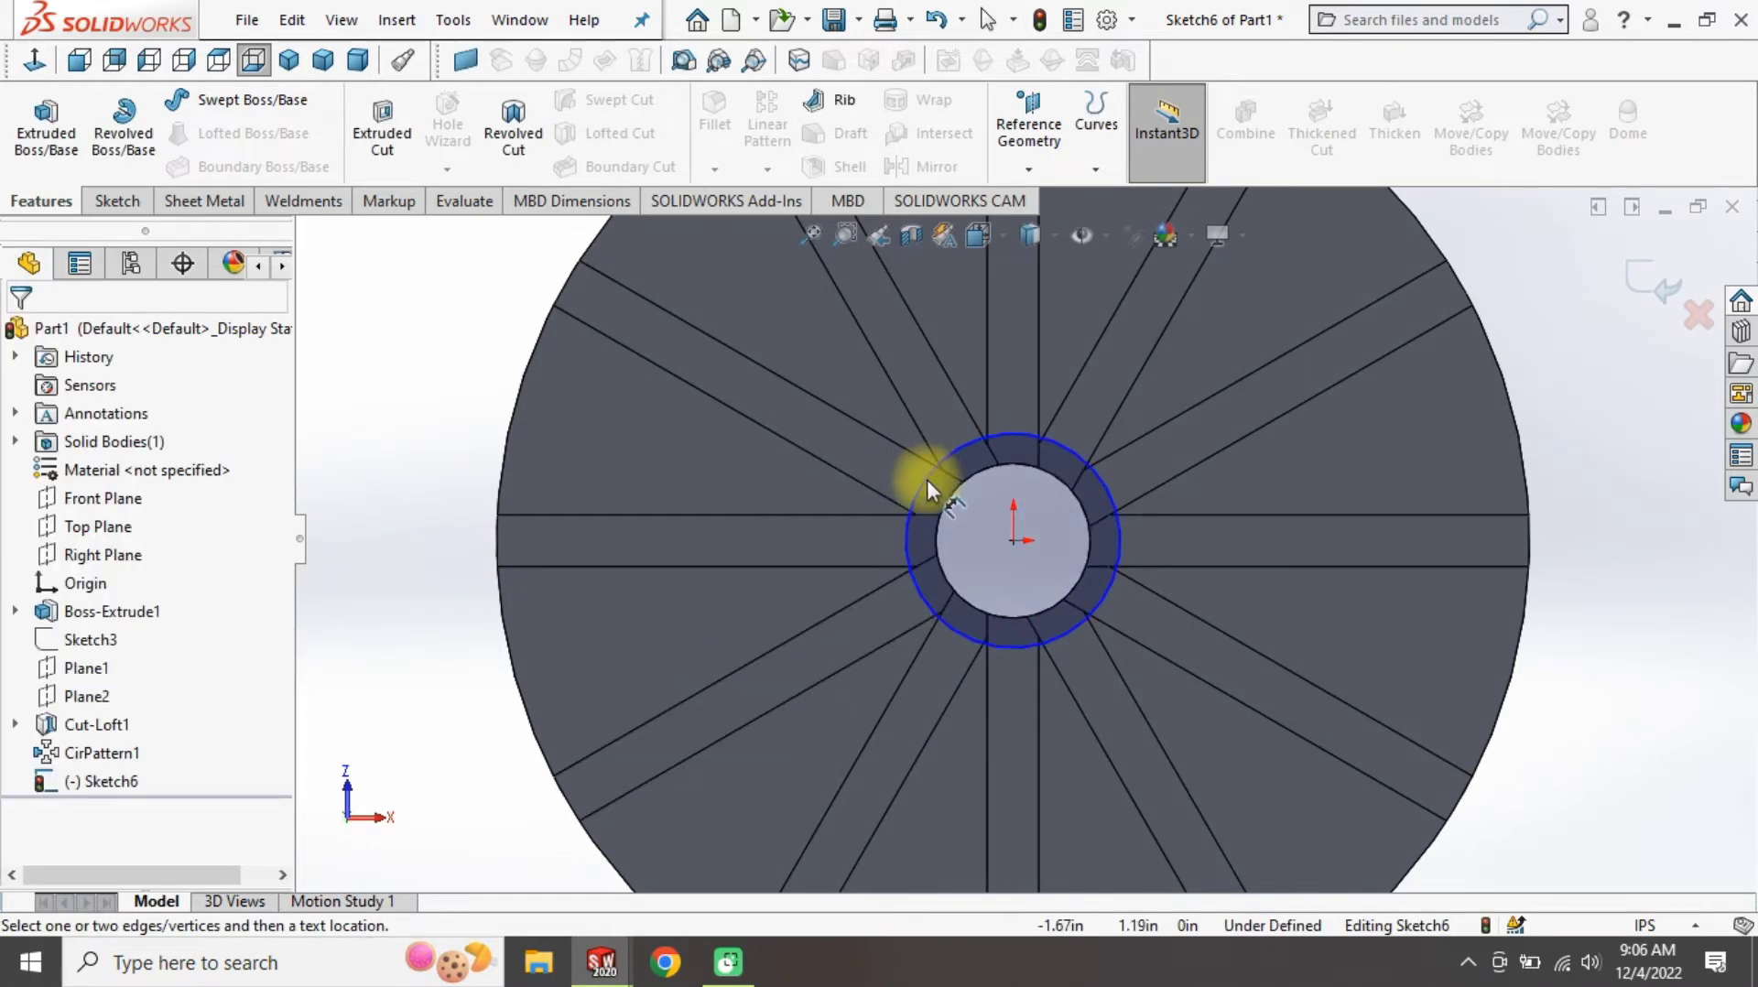
left_click(840, 529)
type("4")
key("Return")
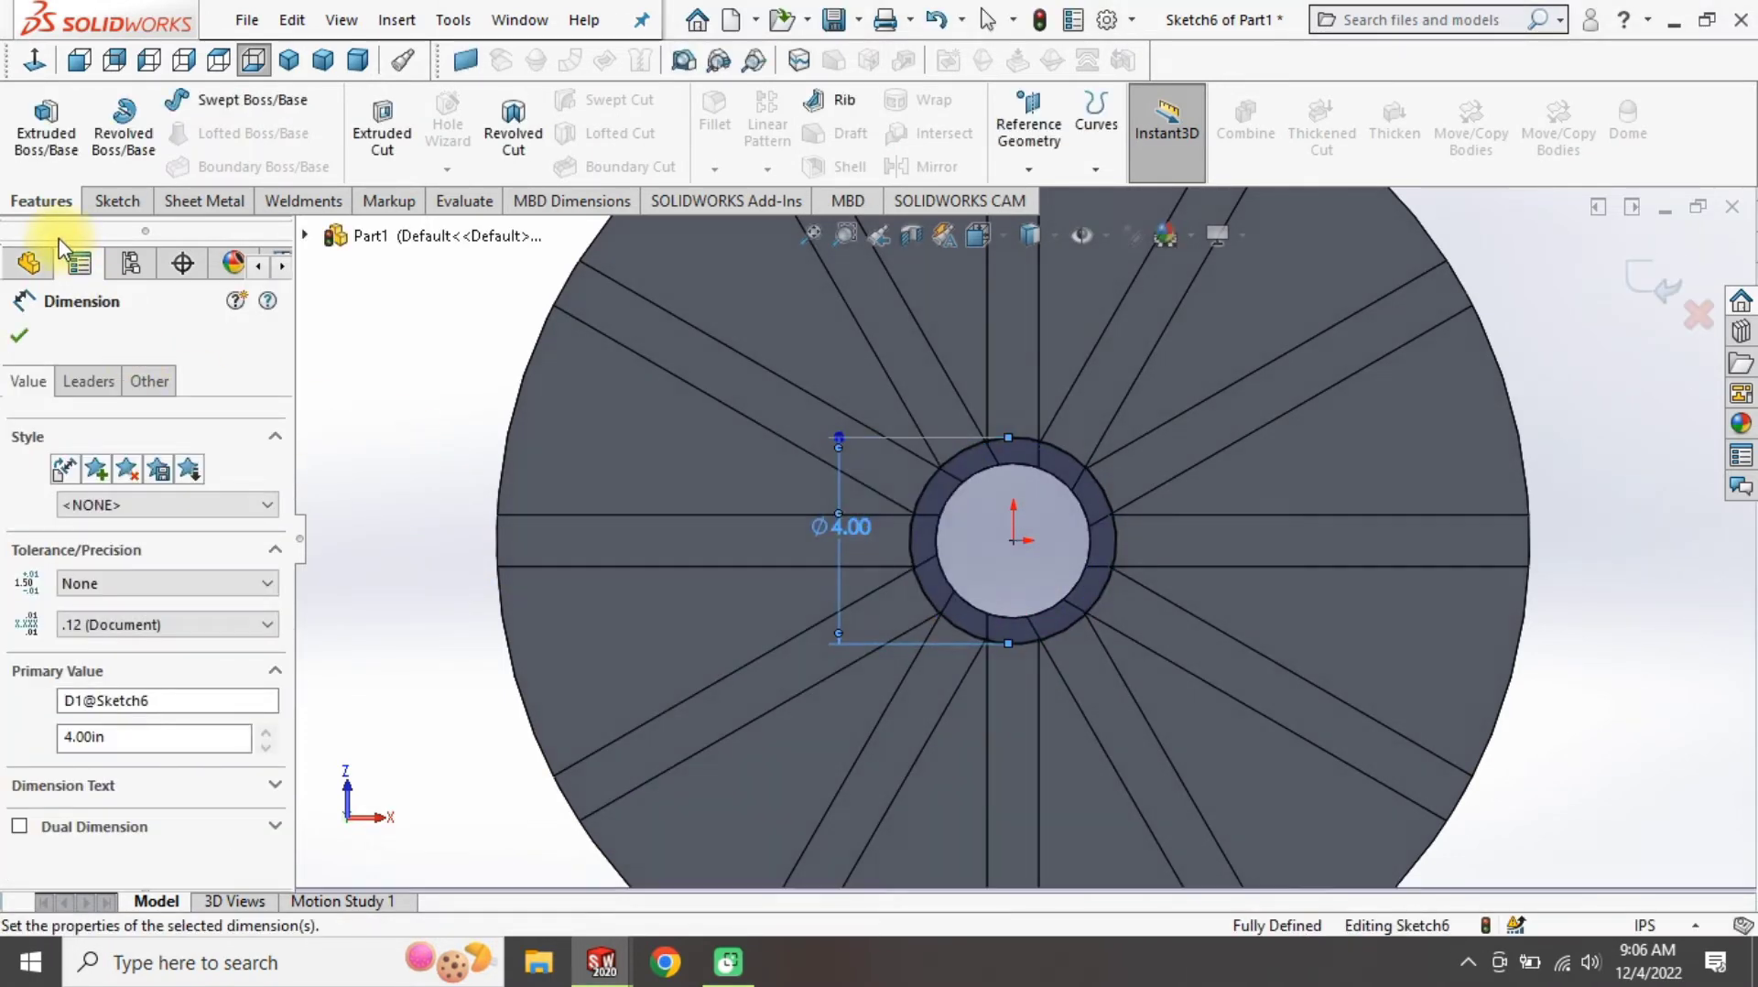
left_click(348, 130)
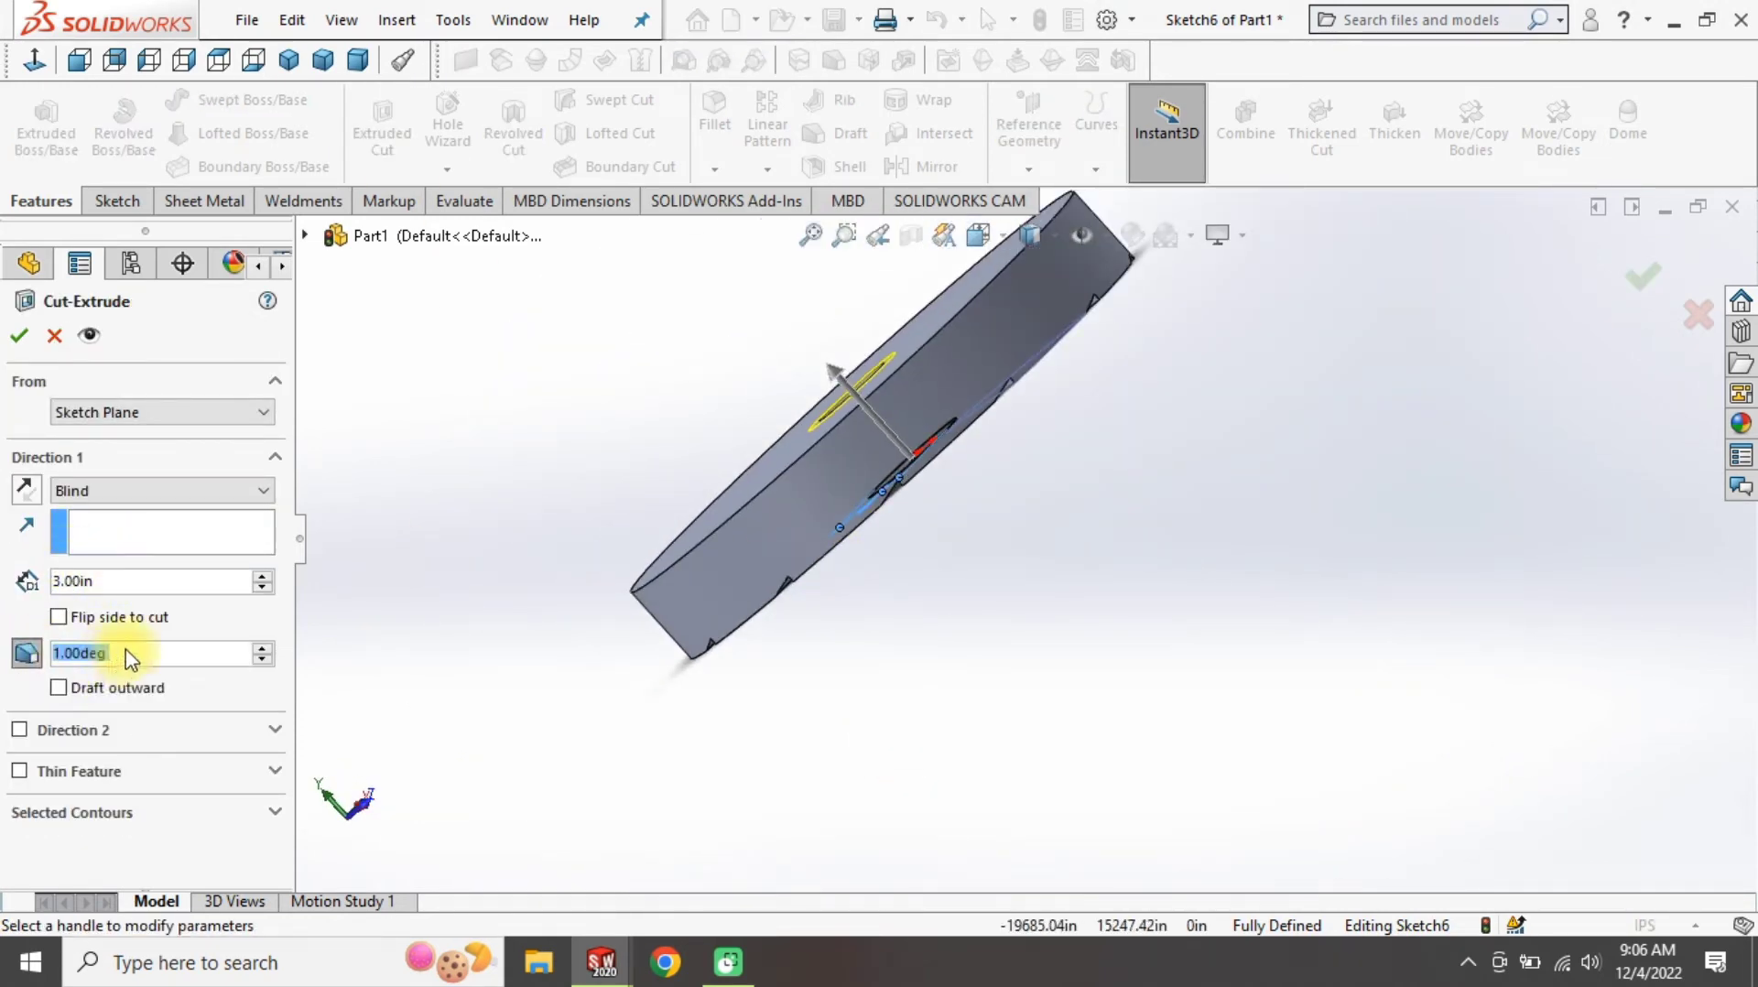
Finish the centre bore cut with a 12° draft angle
key("Return")
left_click(20, 335)
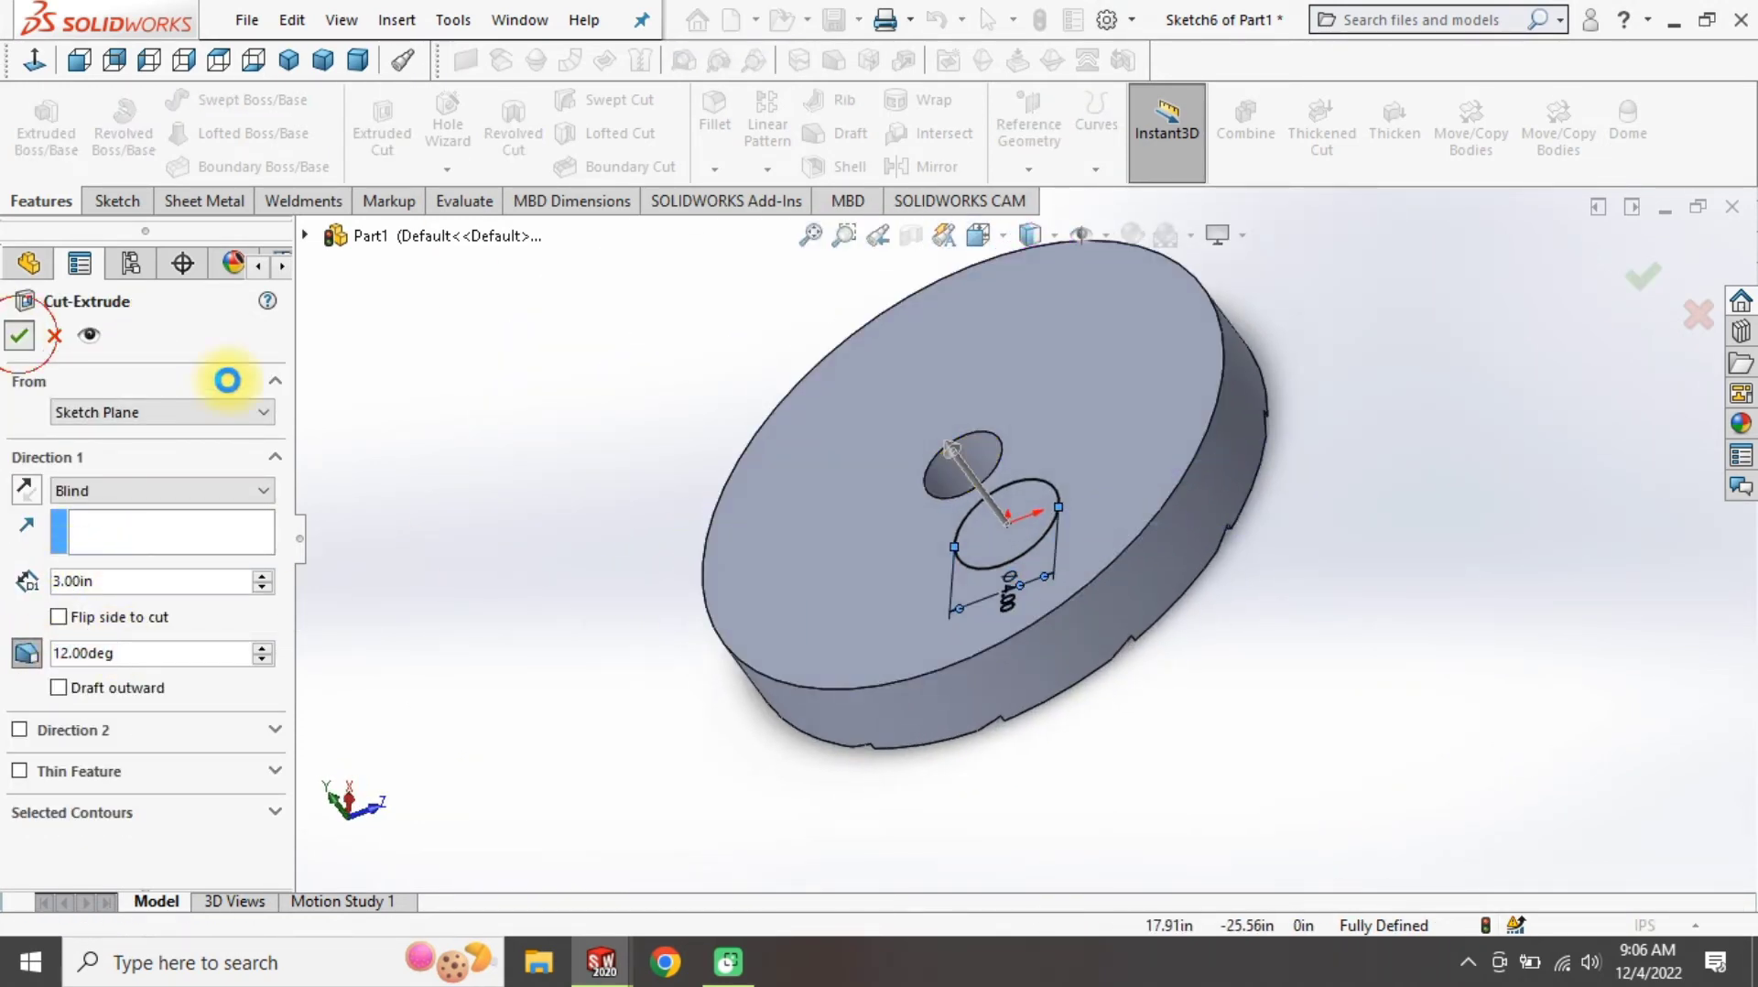
scroll(994, 515, "down", 3)
mouse_move(921, 480)
middle_mouse_down()
mouse_move(982, 415)
mouse_move(1012, 423)
mouse_move(703, 557)
middle_mouse_up()
Orbit to an isometric view and select the disc's plain top face
scroll(986, 379, "up", 3)
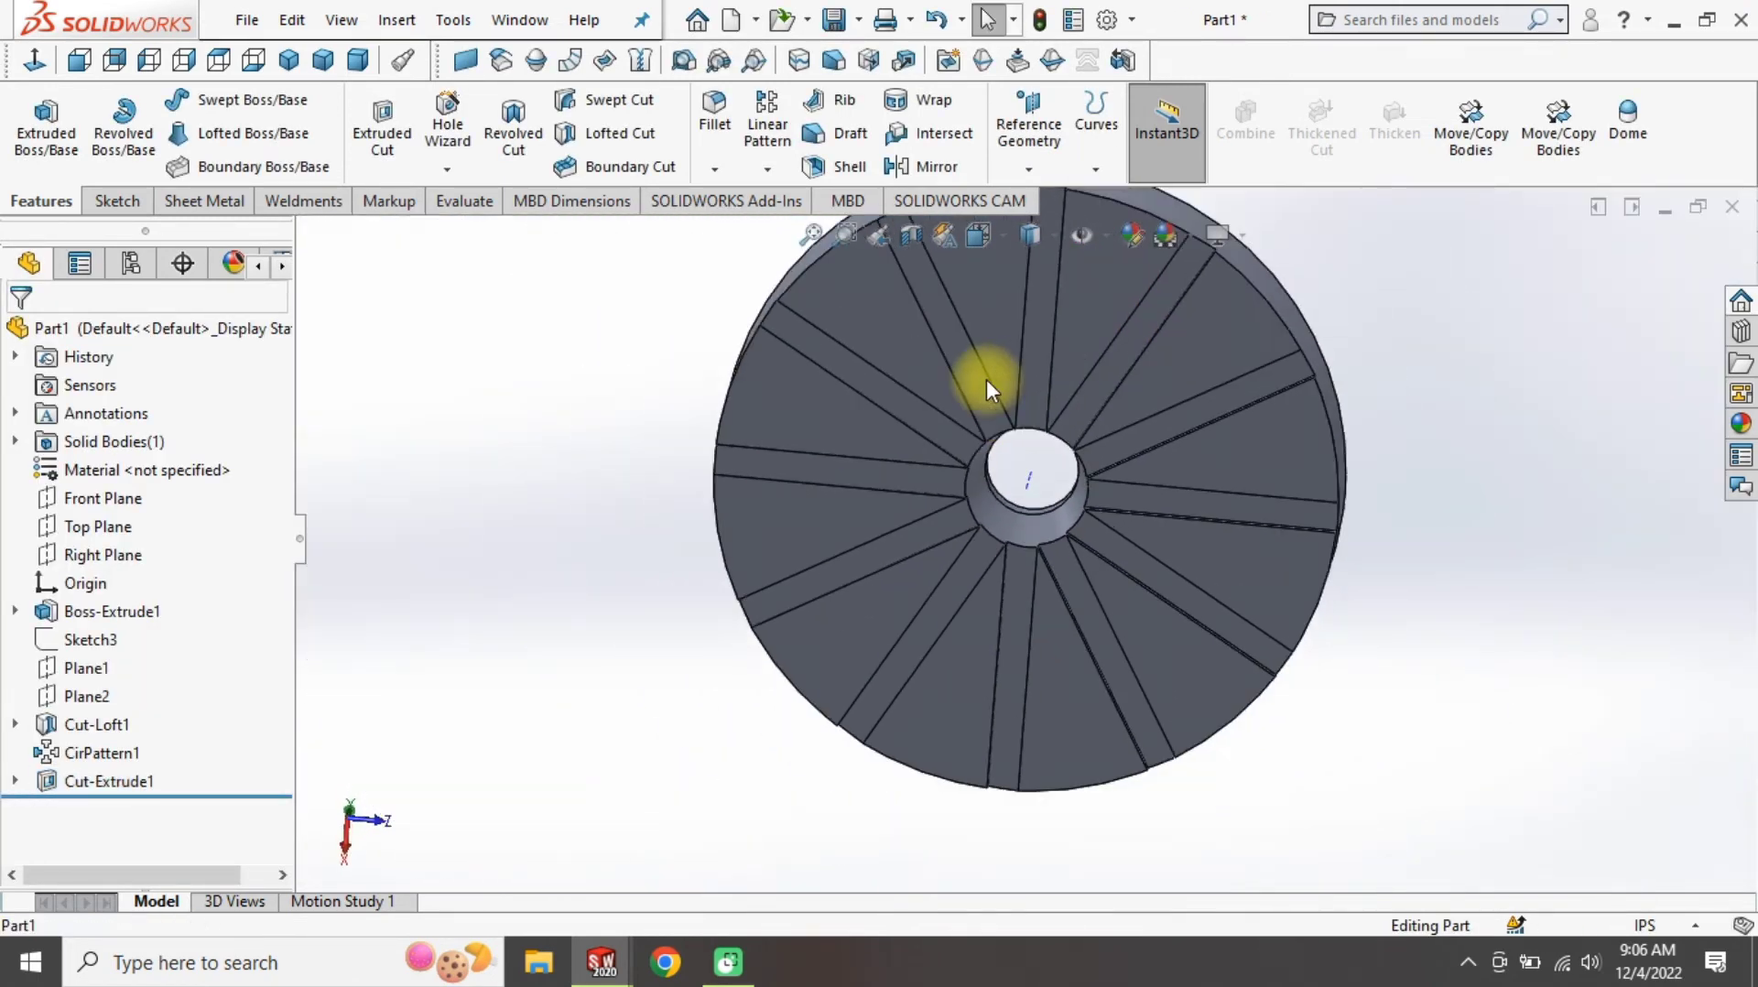
mouse_move(986, 379)
middle_mouse_down()
mouse_move(843, 777)
mouse_move(963, 575)
middle_mouse_up()
left_click(963, 575)
Start a new sketch on the plain top face
left_click(1014, 418)
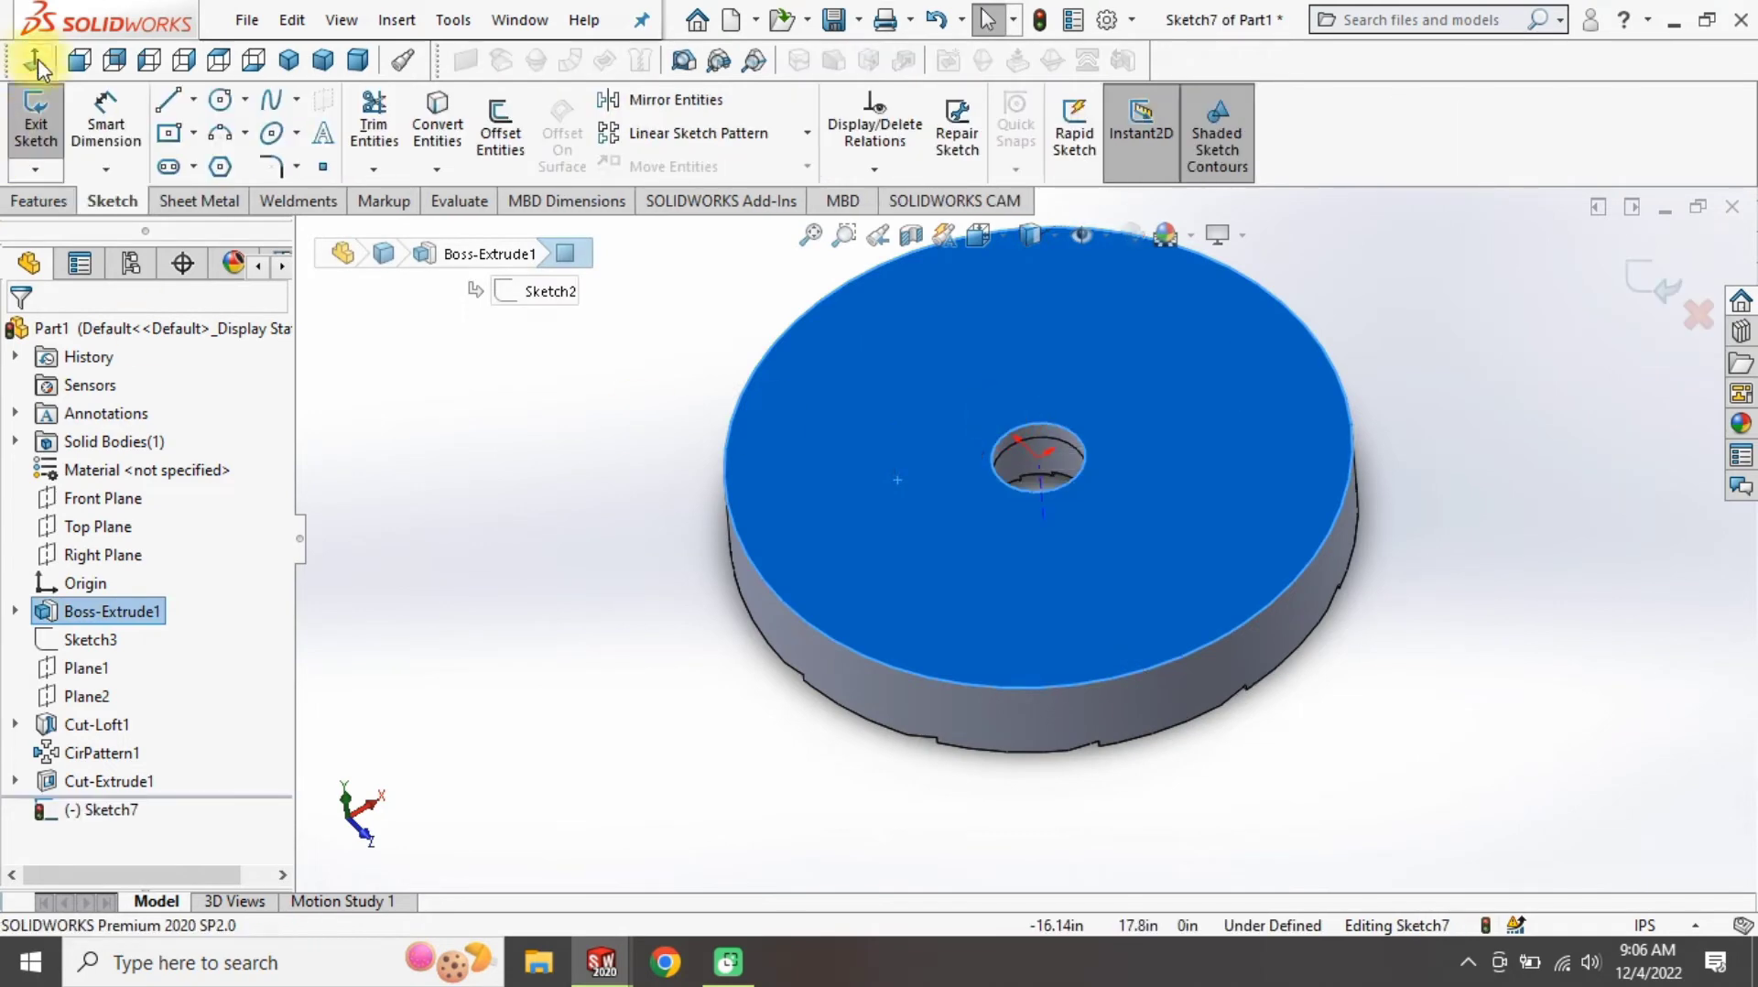
scroll(961, 595, "down", 3)
scroll(992, 604, "up", 2)
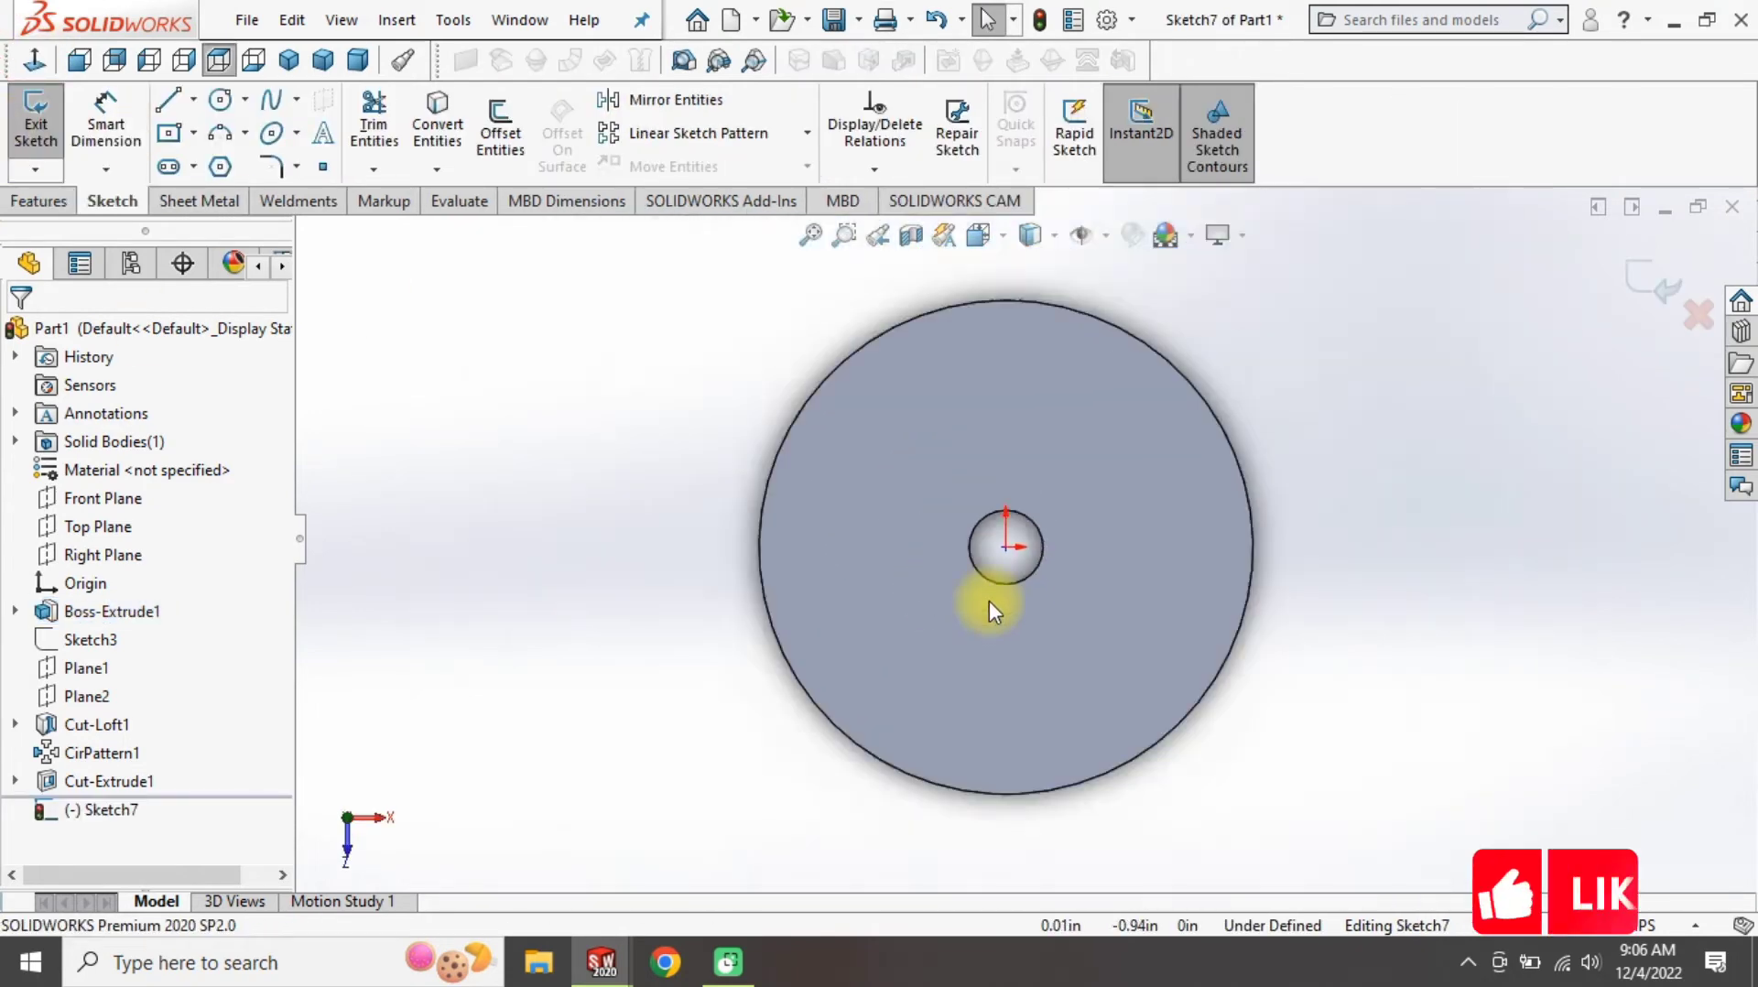
scroll(989, 601, "down", 2)
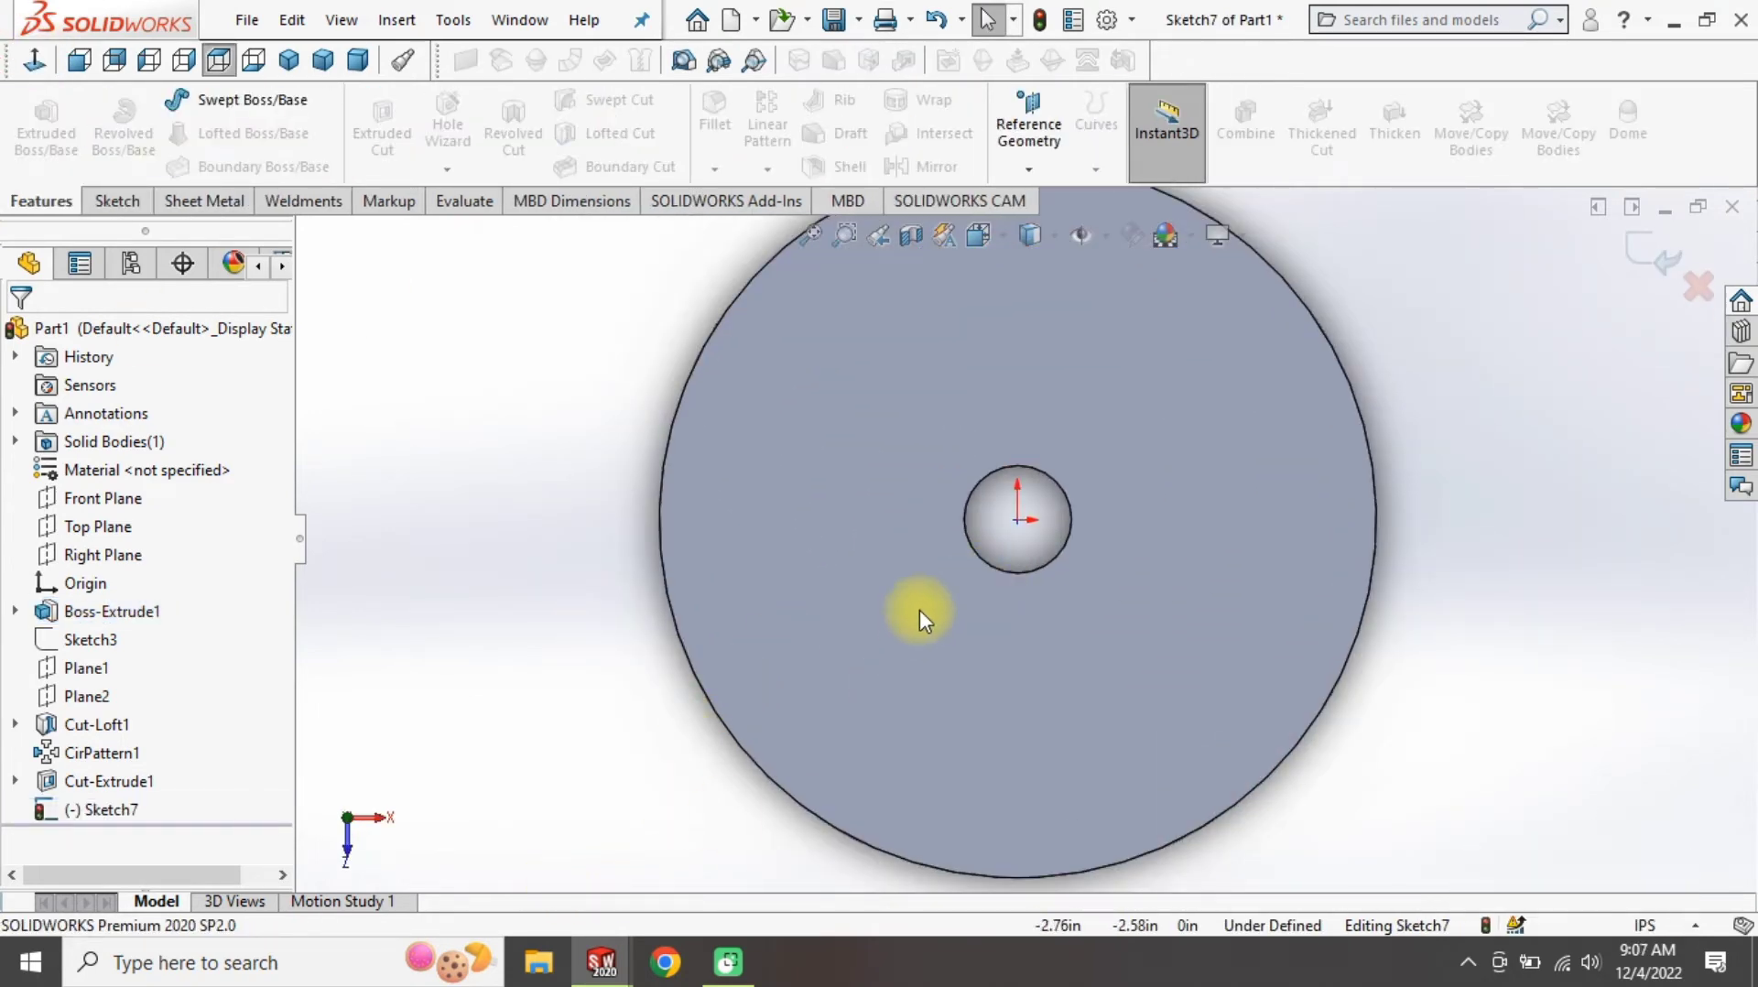
Draw a small bolt-hole circle near the rim and set its diameter to 20 mm
right_click_drag(416, 504, 494, 503)
left_click_drag(1150, 335, 1178, 335)
right_click_drag(577, 585, 518, 376)
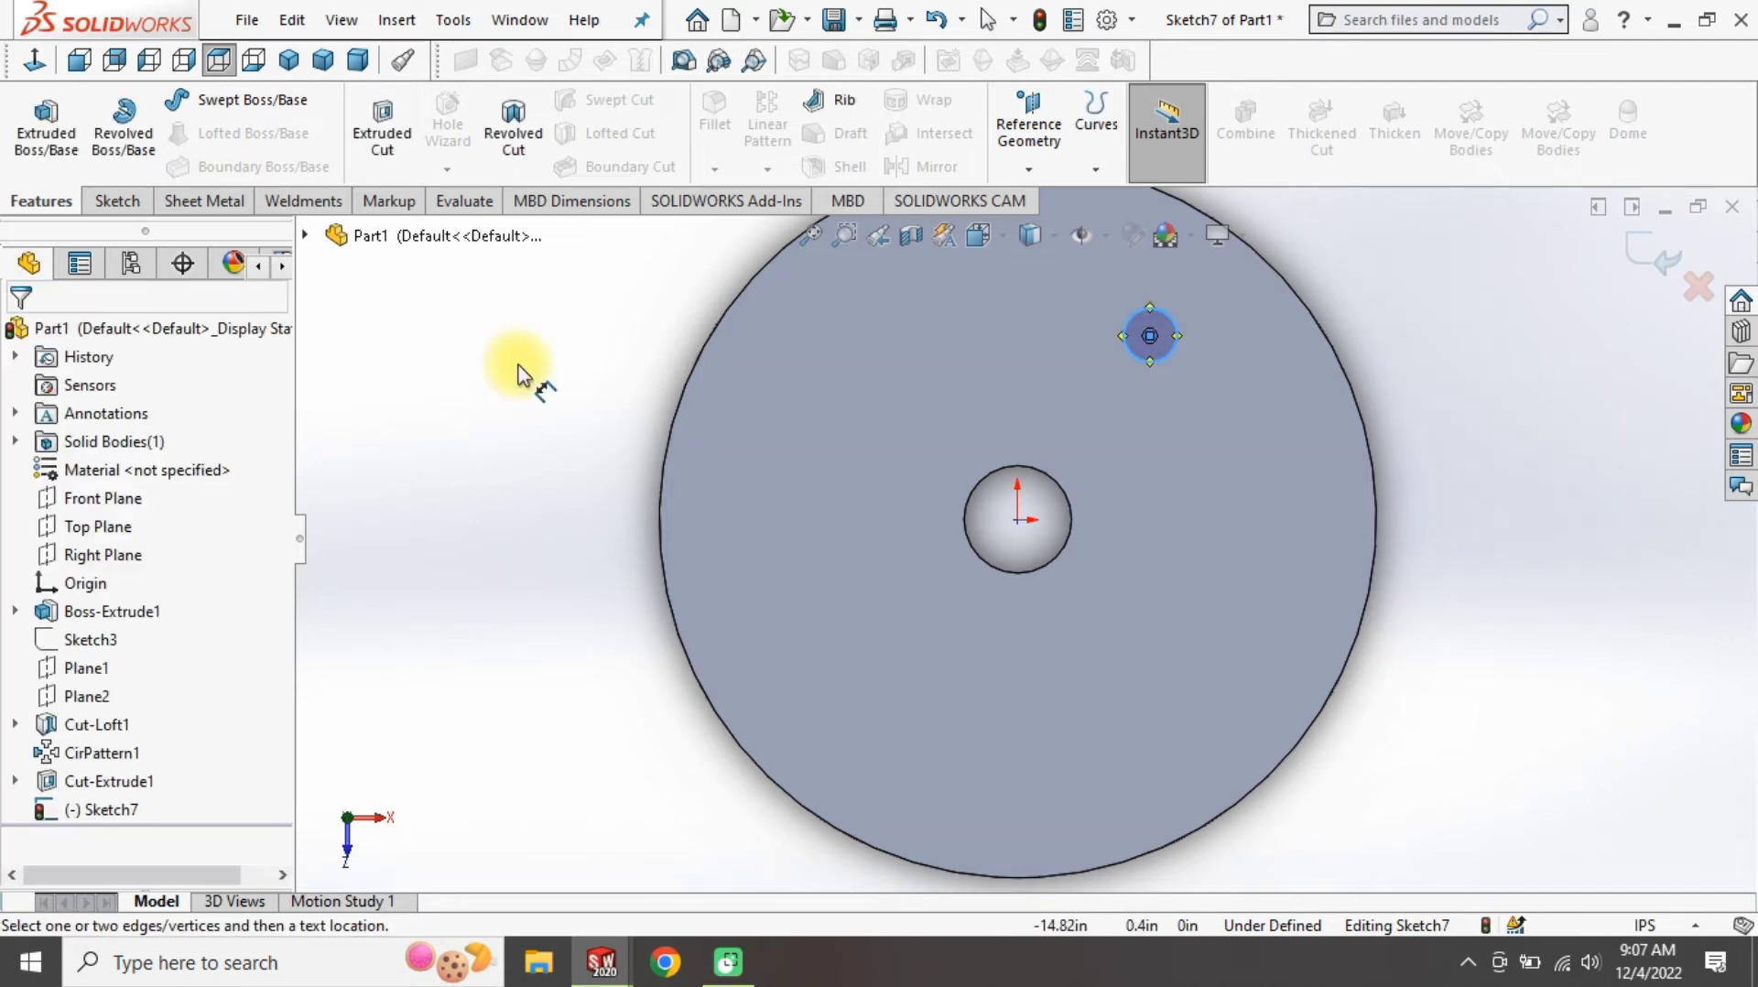
left_click(1177, 325)
left_click(1359, 274)
type("10")
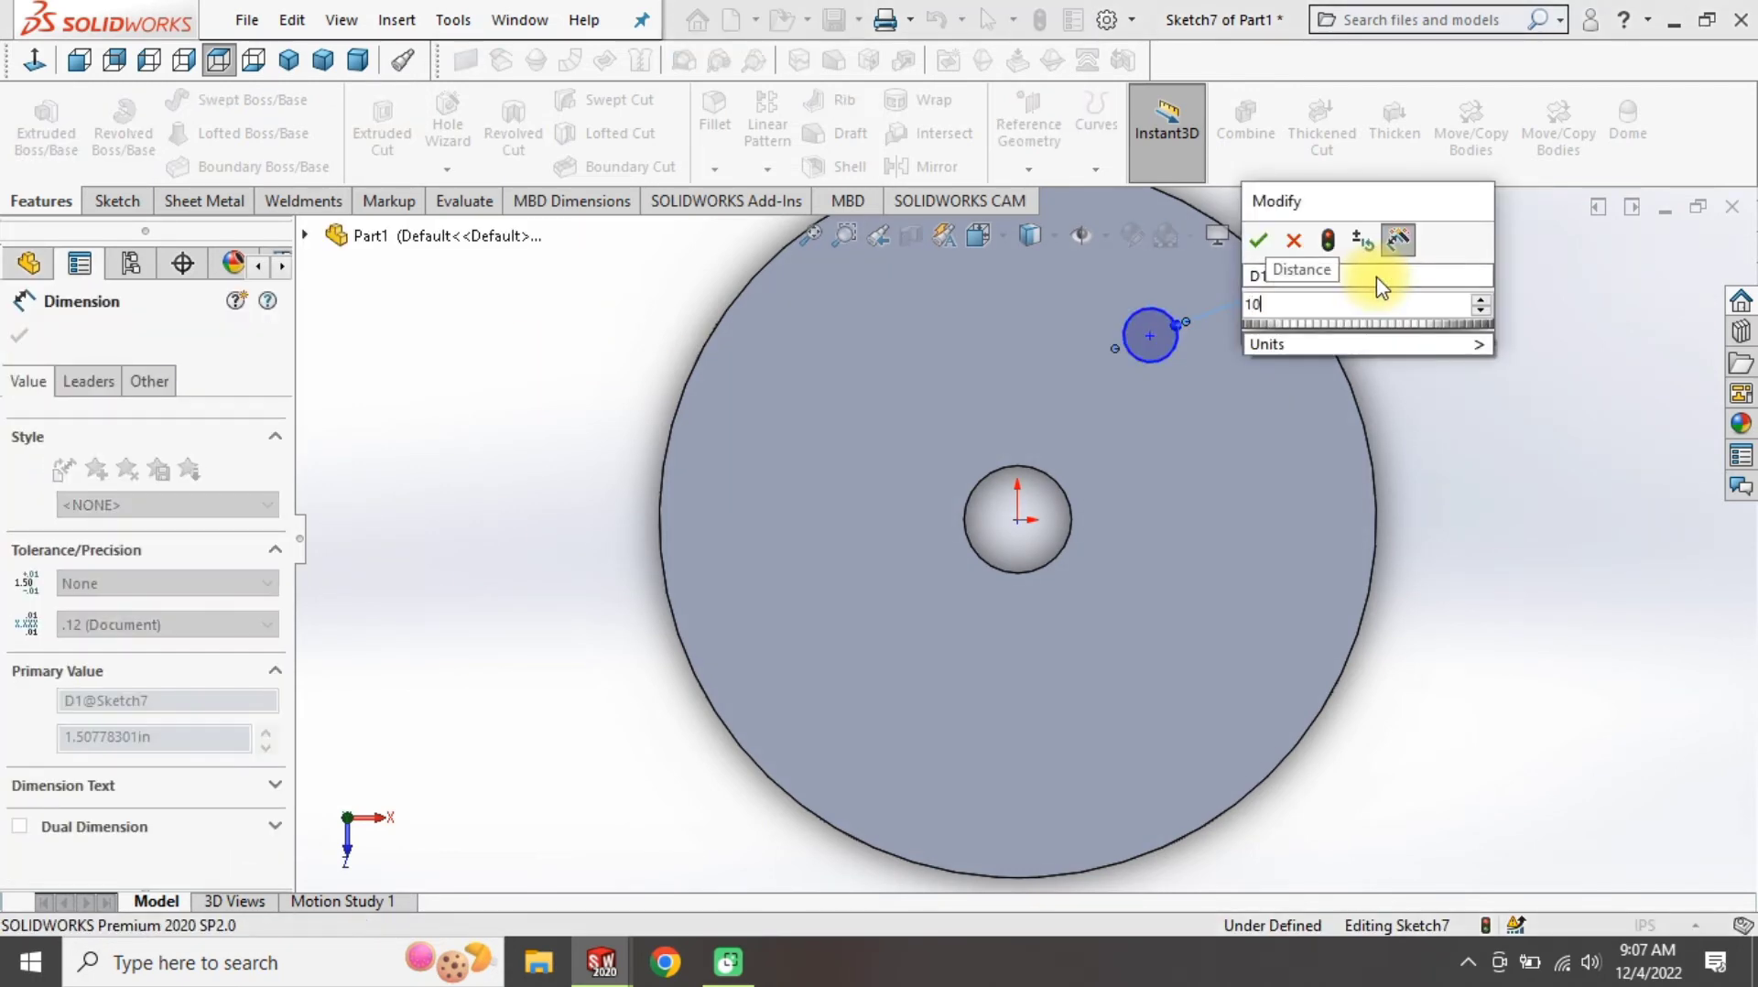
type("mm")
key("Return")
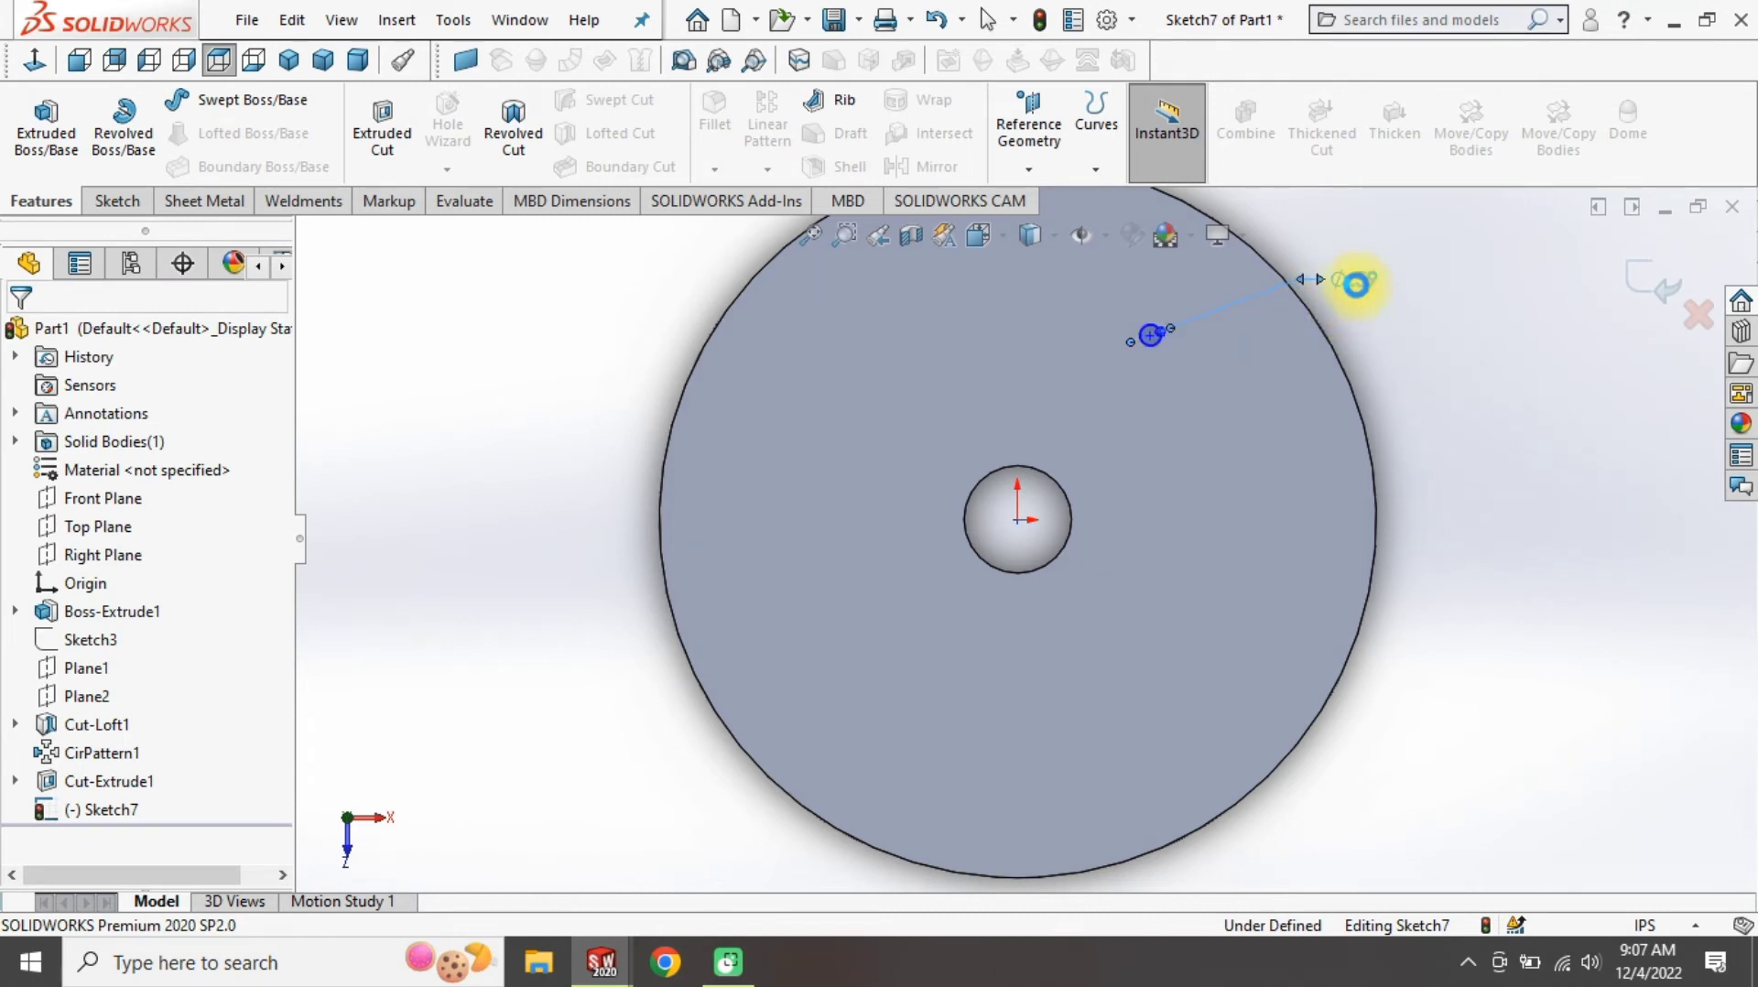
double_click(1356, 285)
type("20mm")
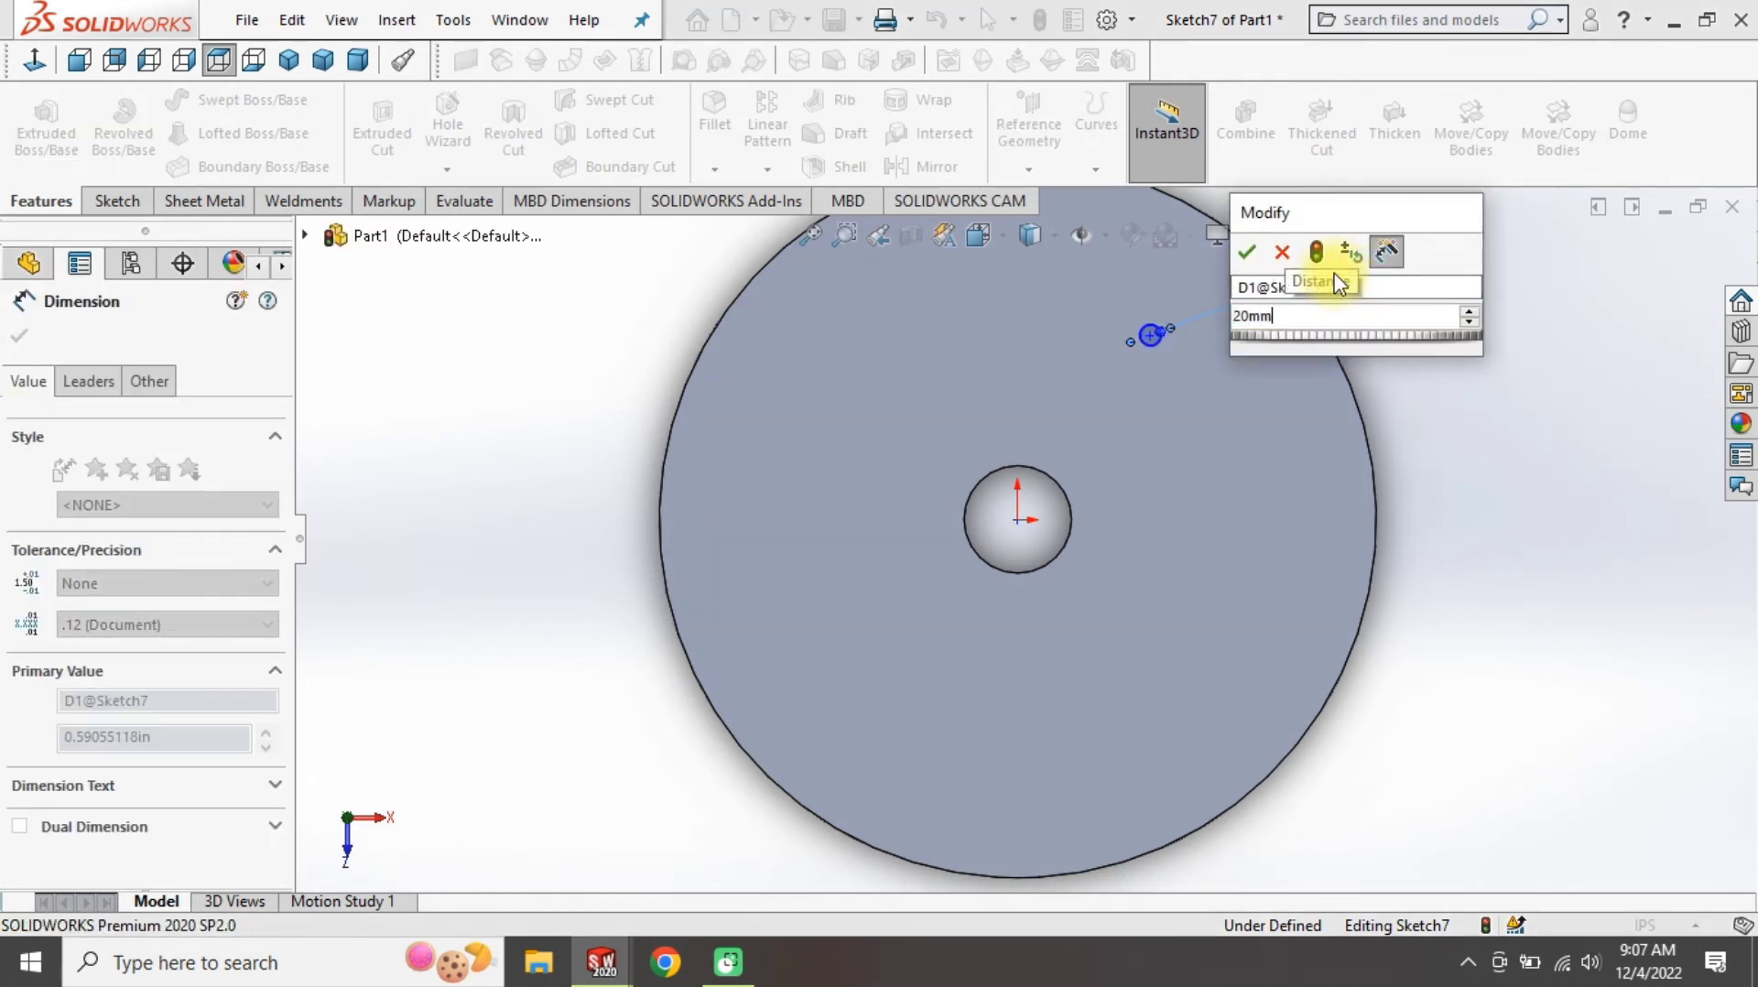
key("Return")
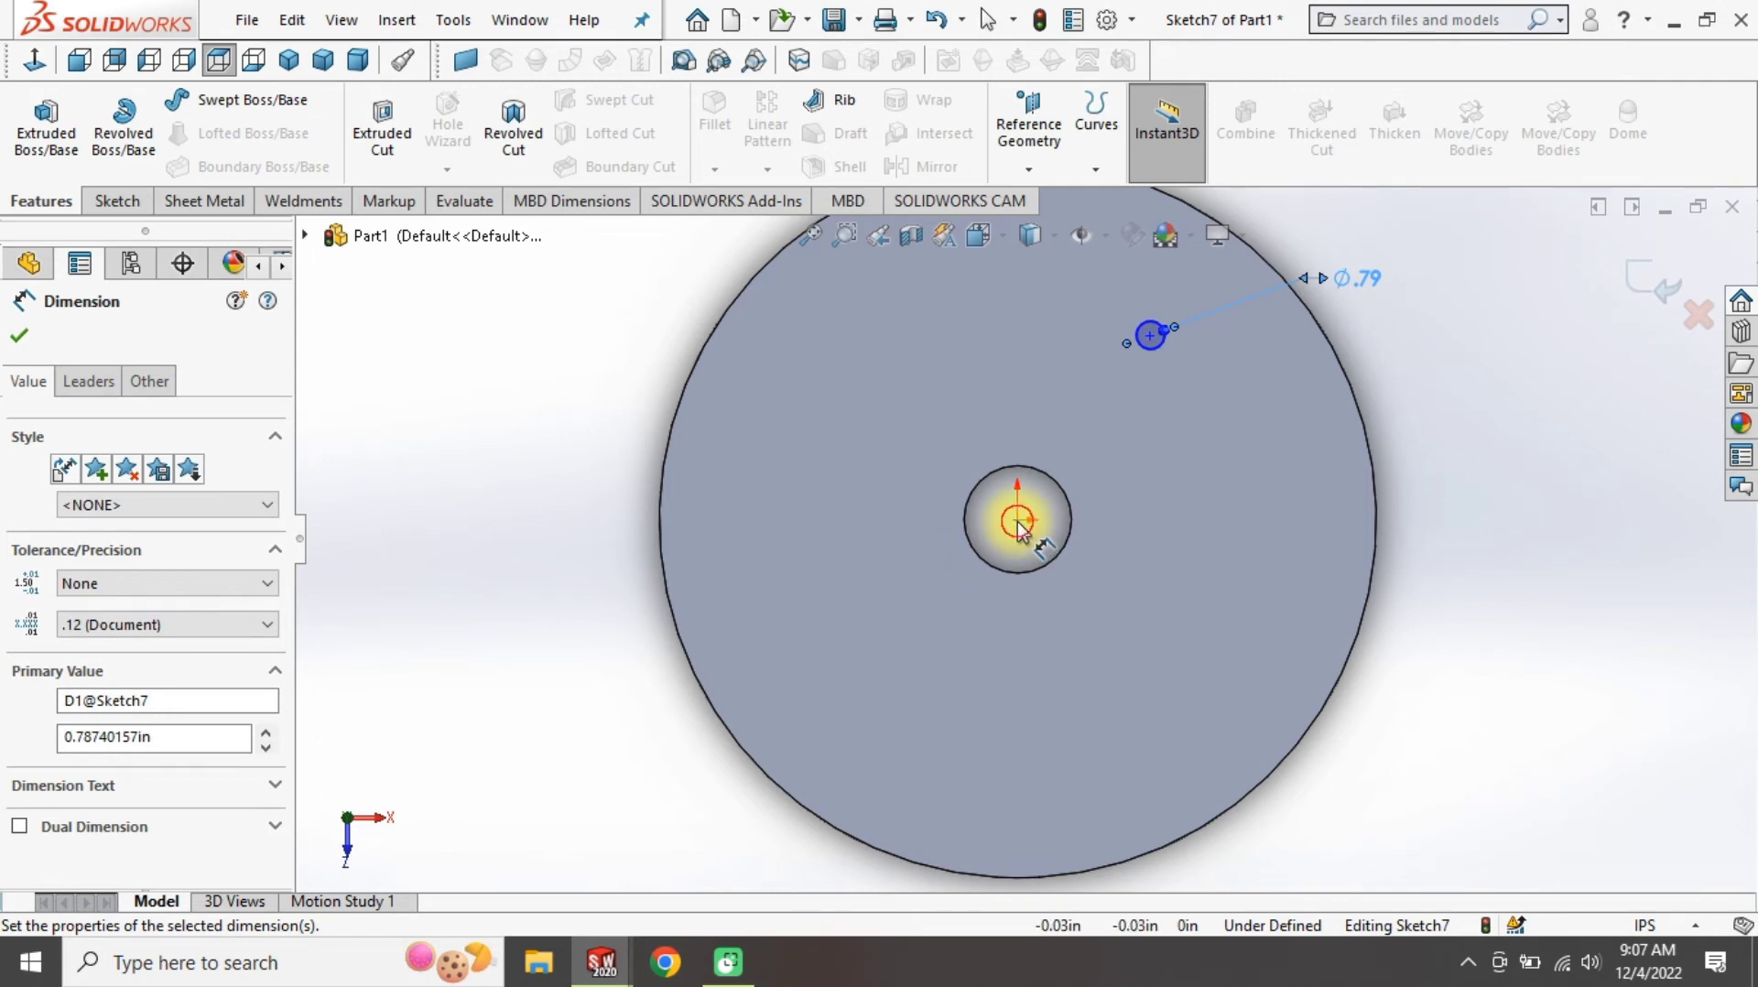
Dimension the bolt-hole circle's centre 8 in from the disc centre
left_click(1016, 518)
left_click(1137, 340)
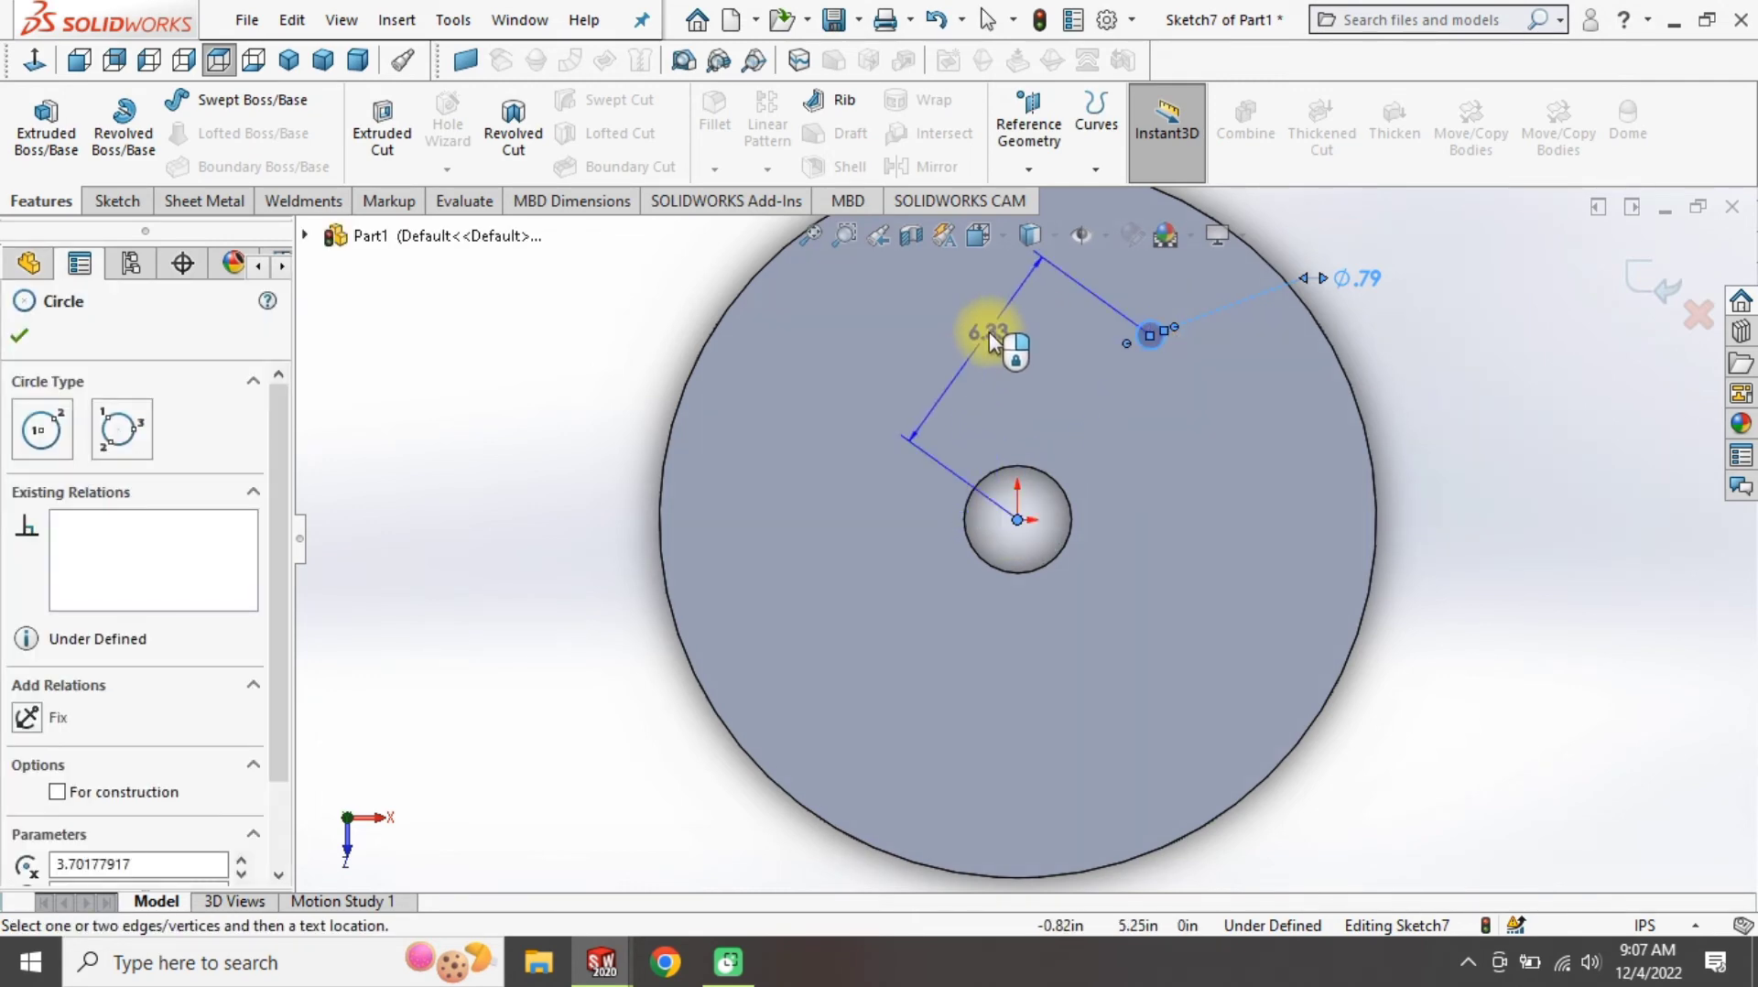
left_click(989, 328)
type("8")
key("Return")
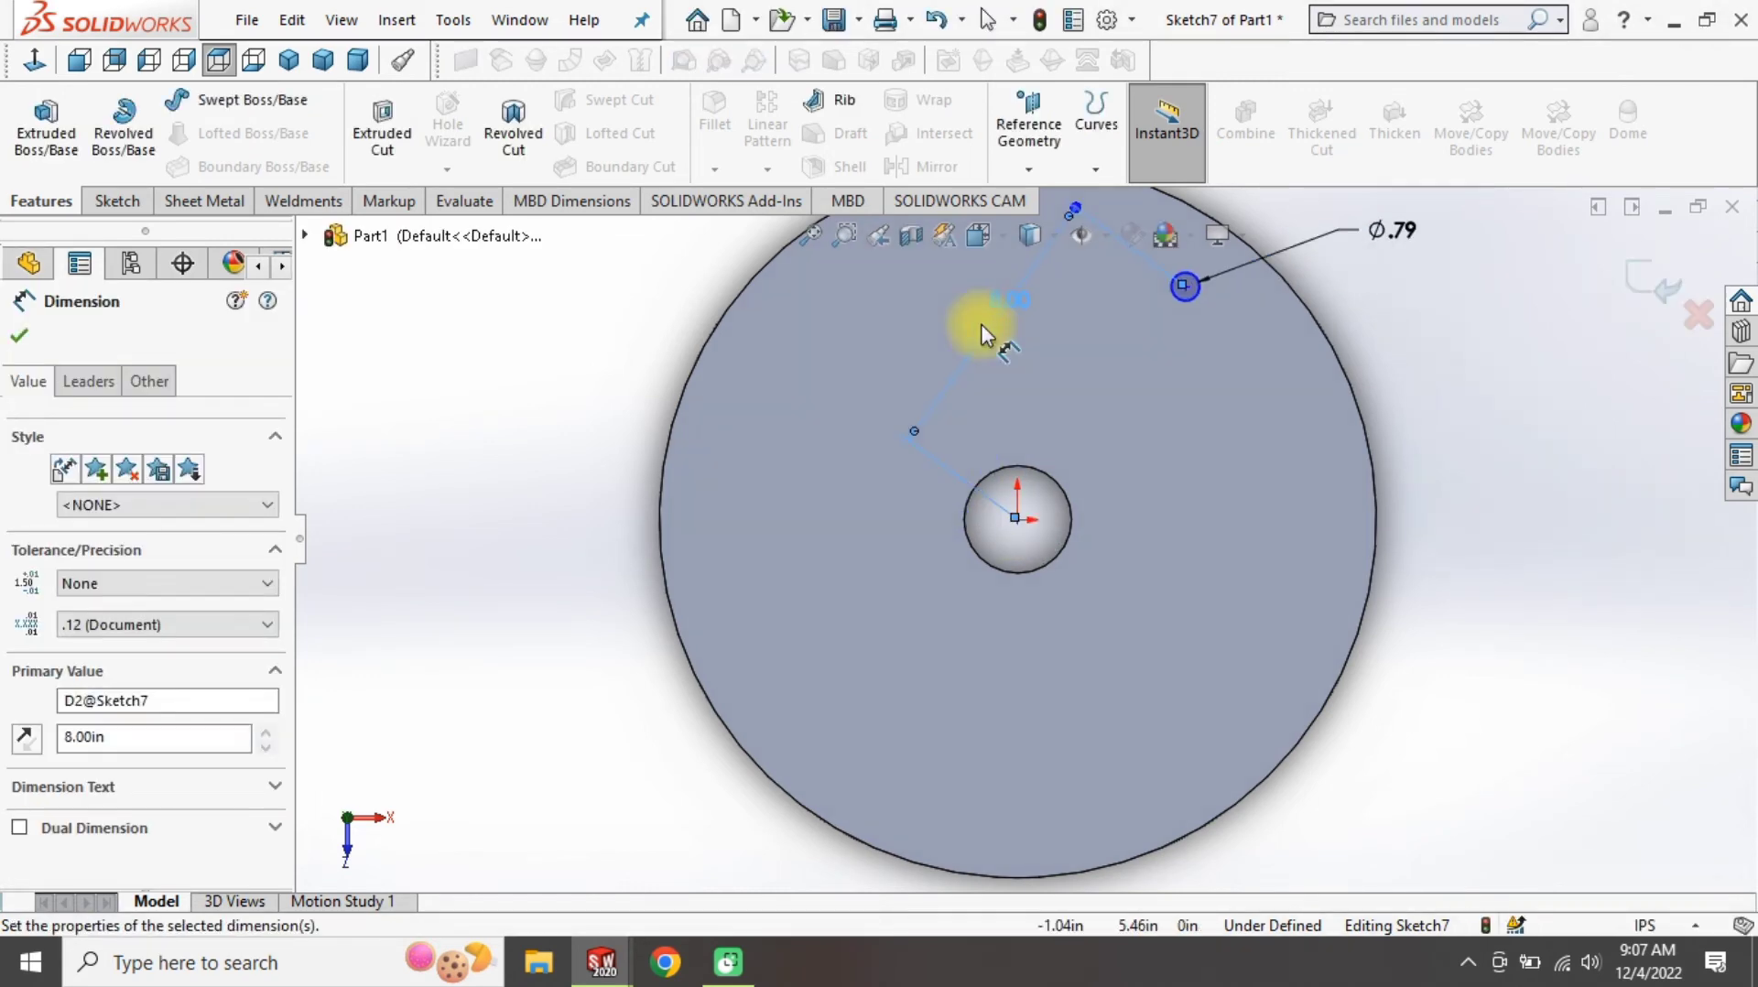
key("Escape")
scroll(1313, 443, "up", 2)
scroll(1049, 381, "down", 2)
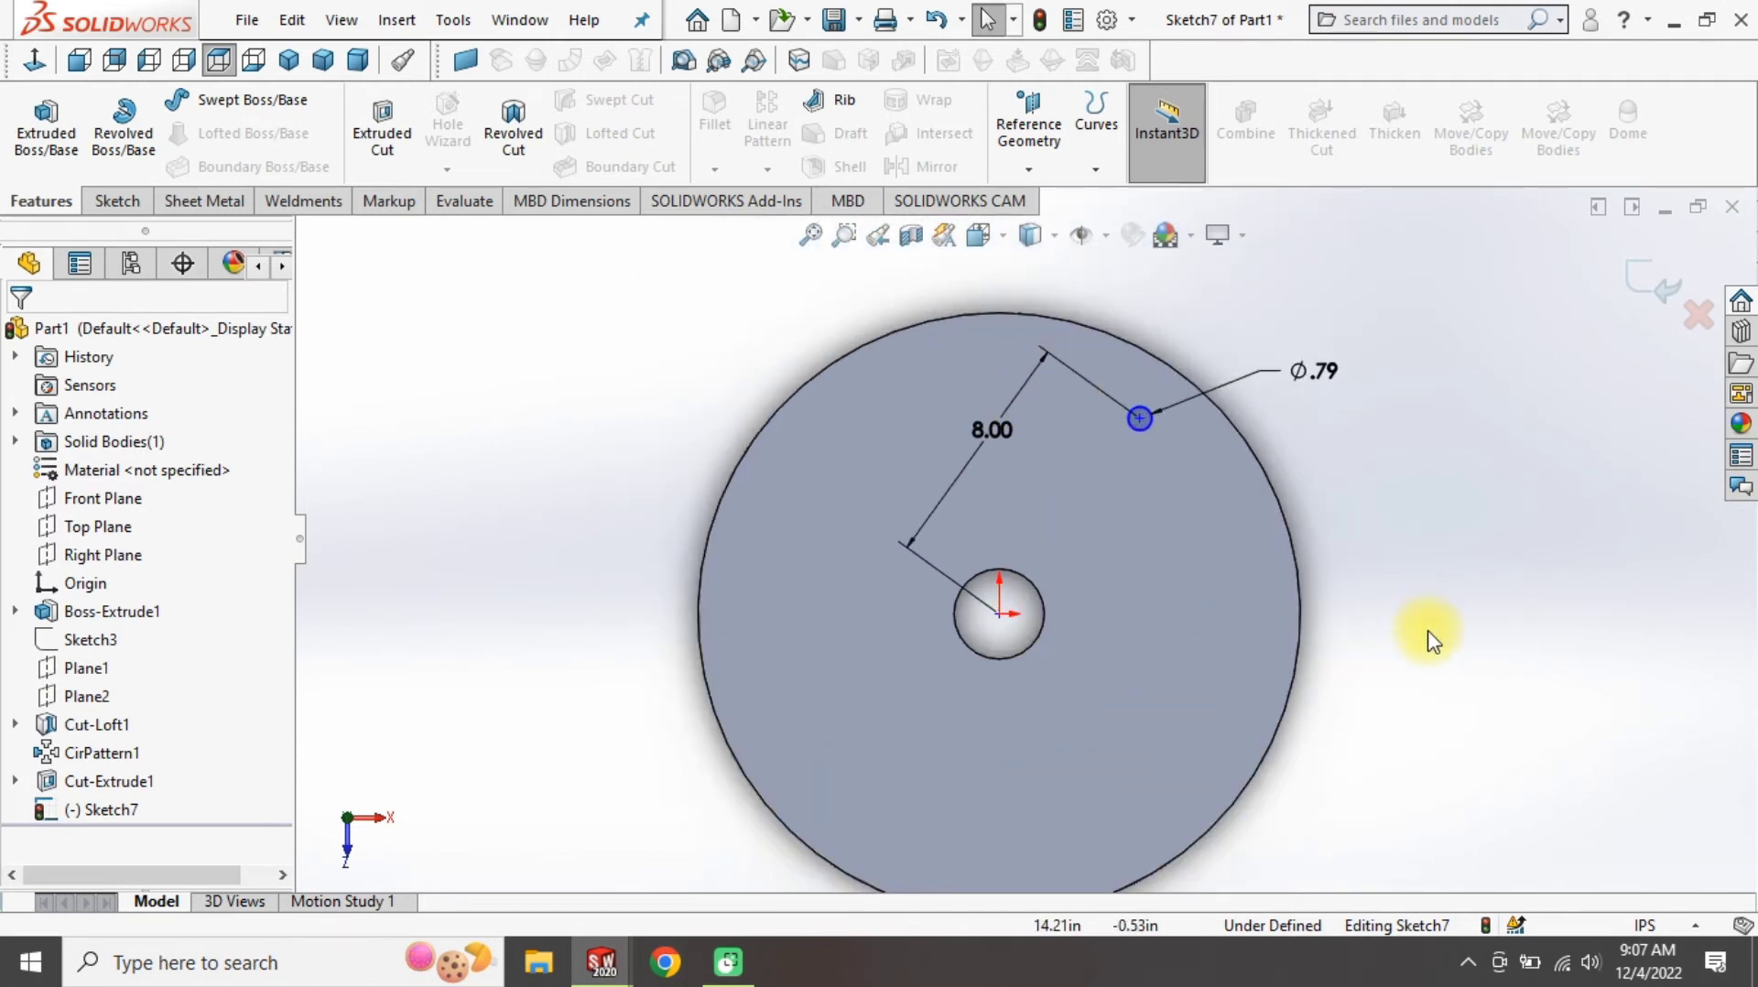
right_click_drag(1342, 644, 1349, 556)
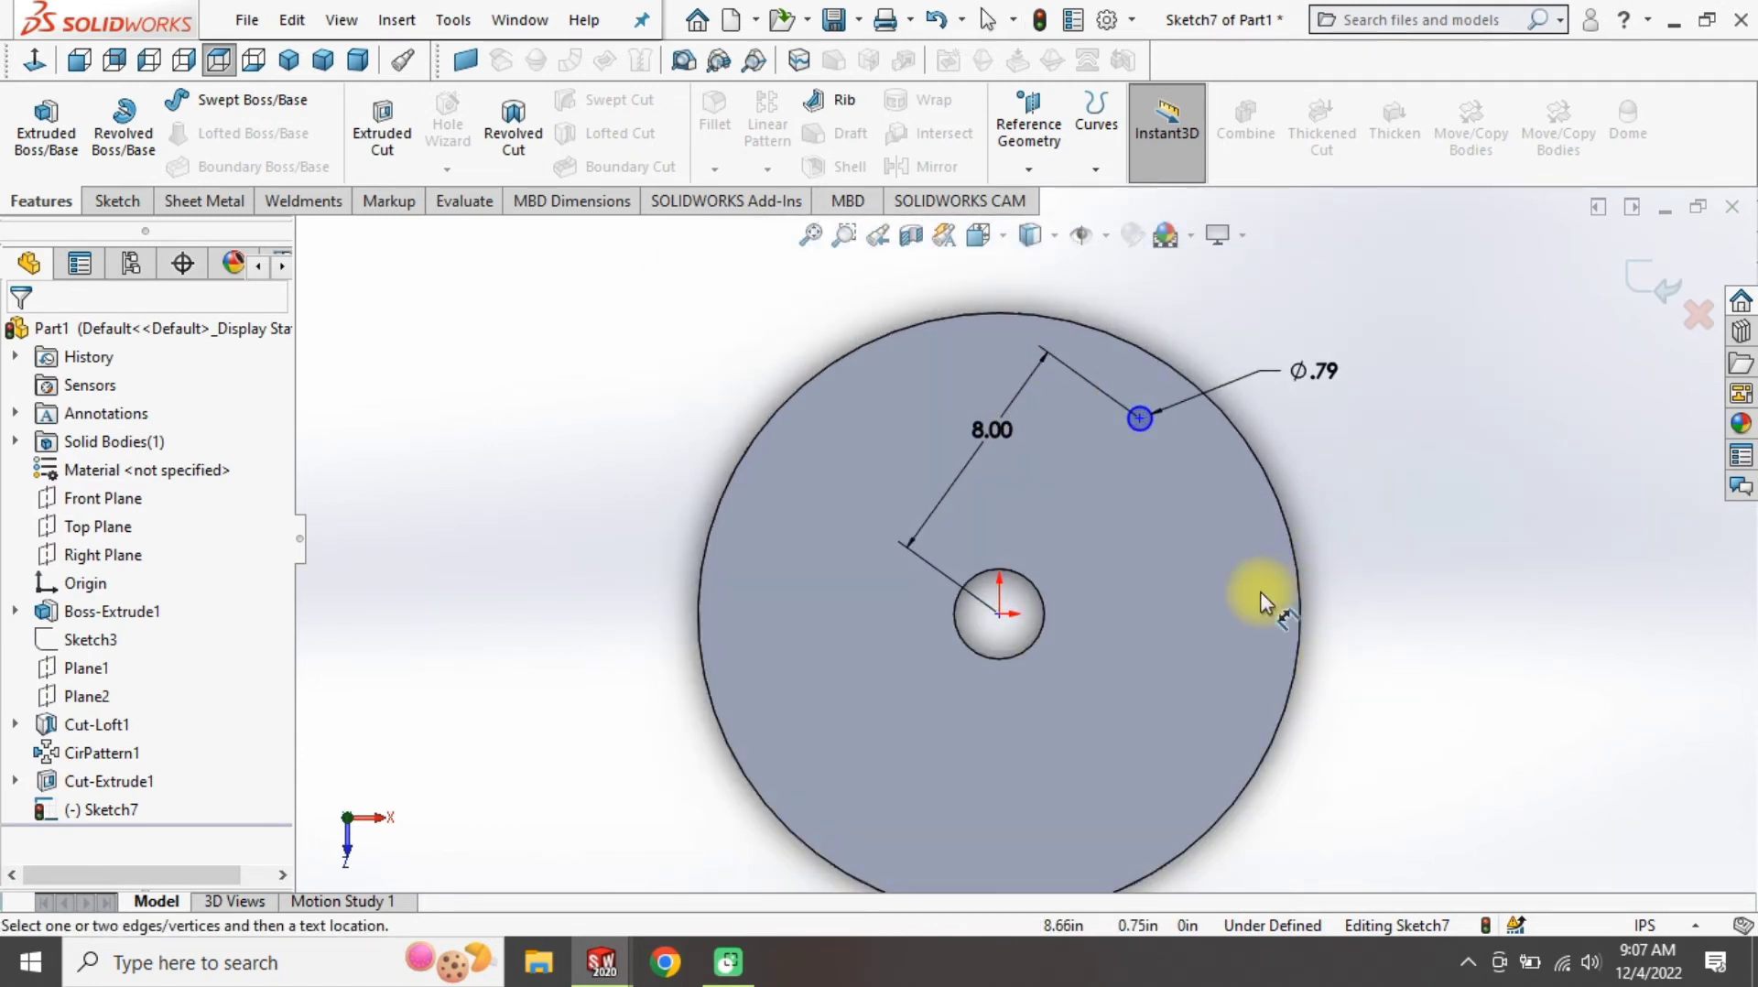
Draw a horizontal construction line from the disc centre
key("l")
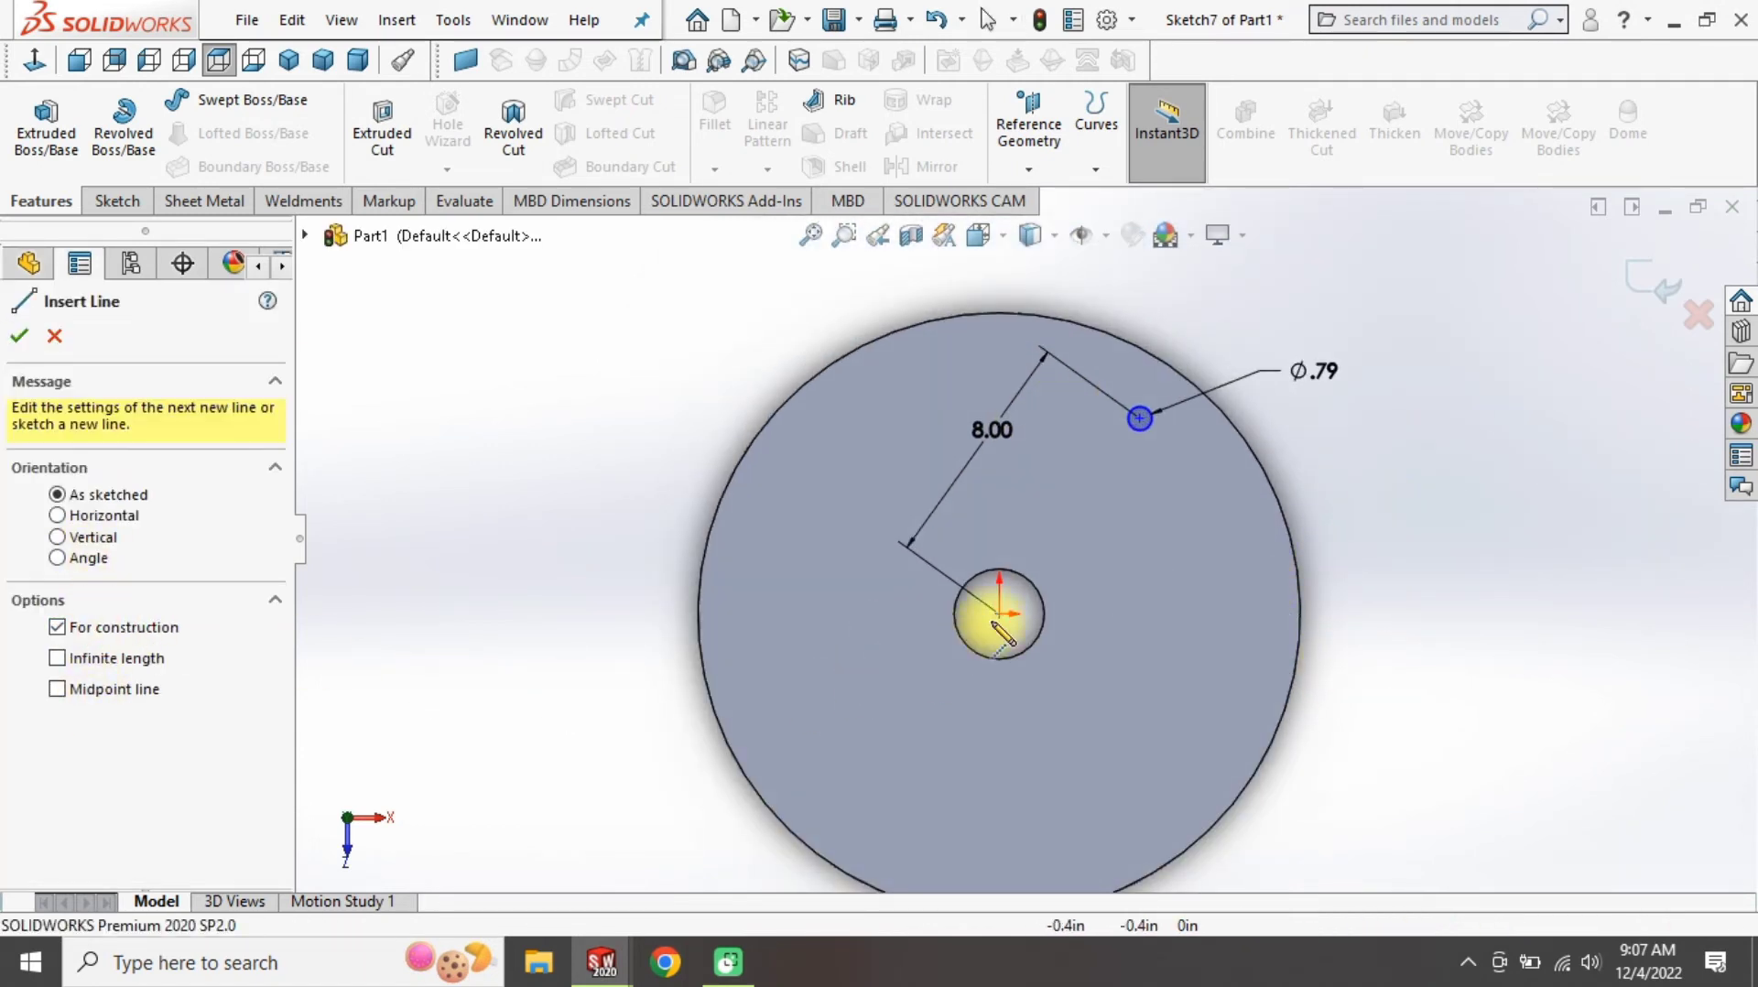
left_click(1204, 613)
key("Escape")
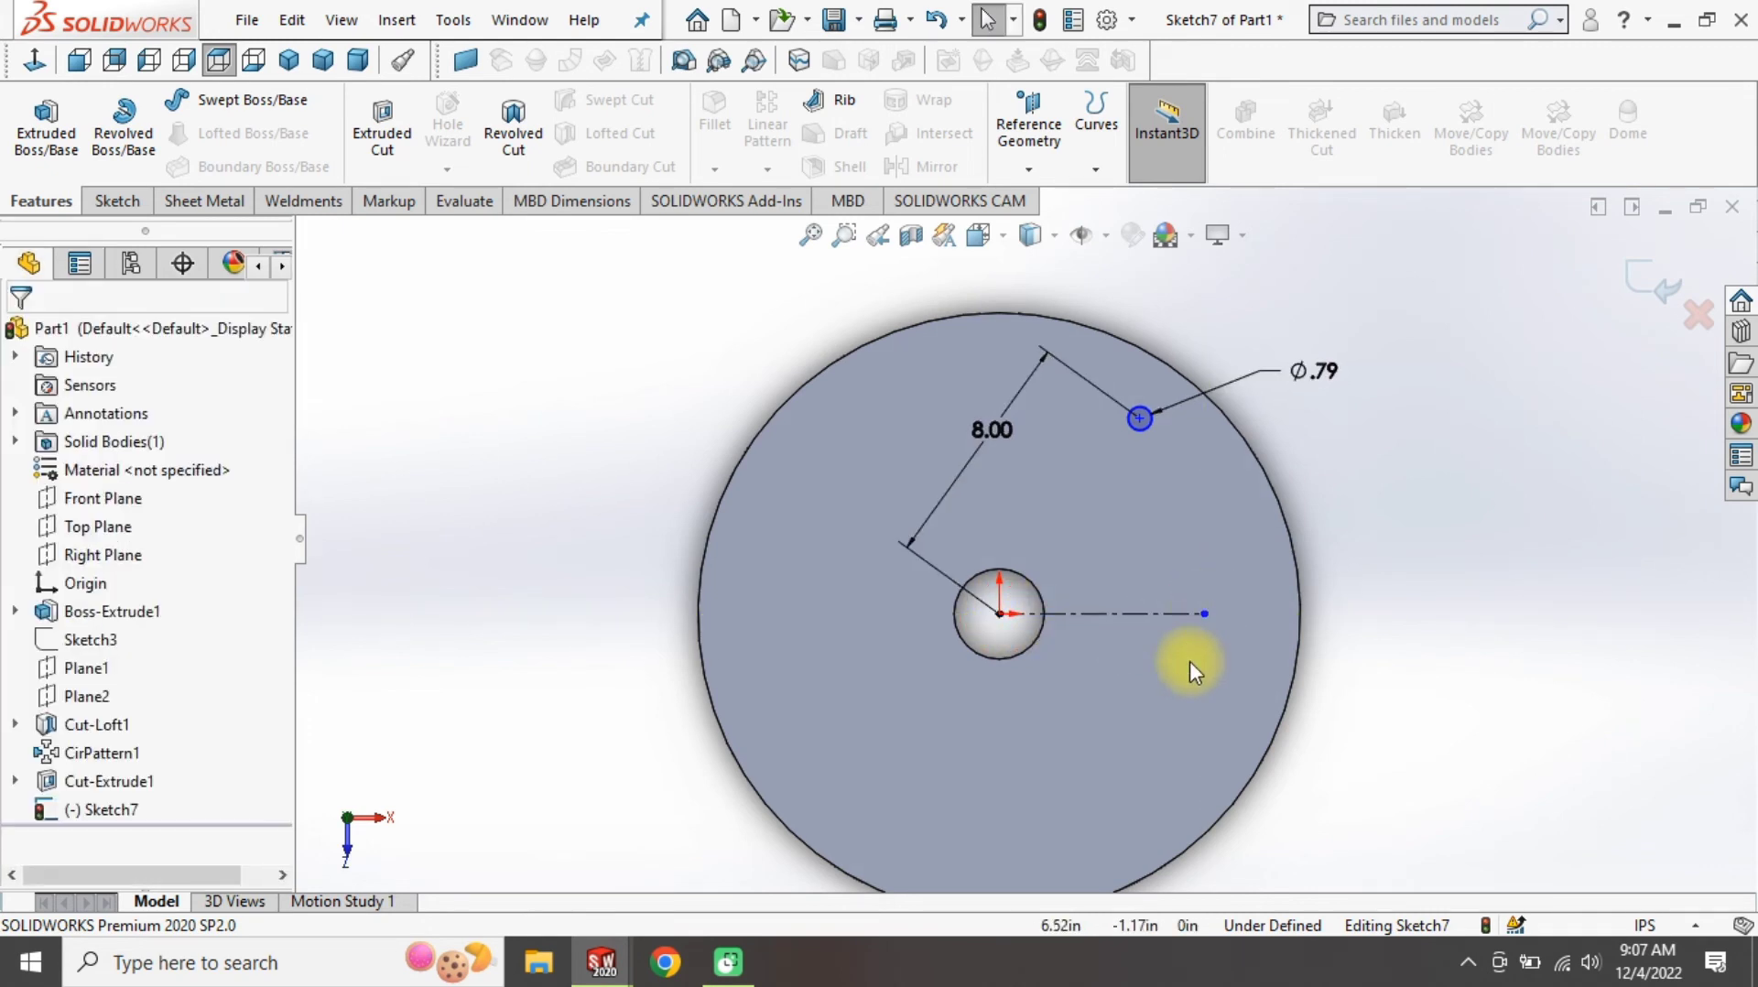
left_click(1170, 611)
left_click(1144, 437)
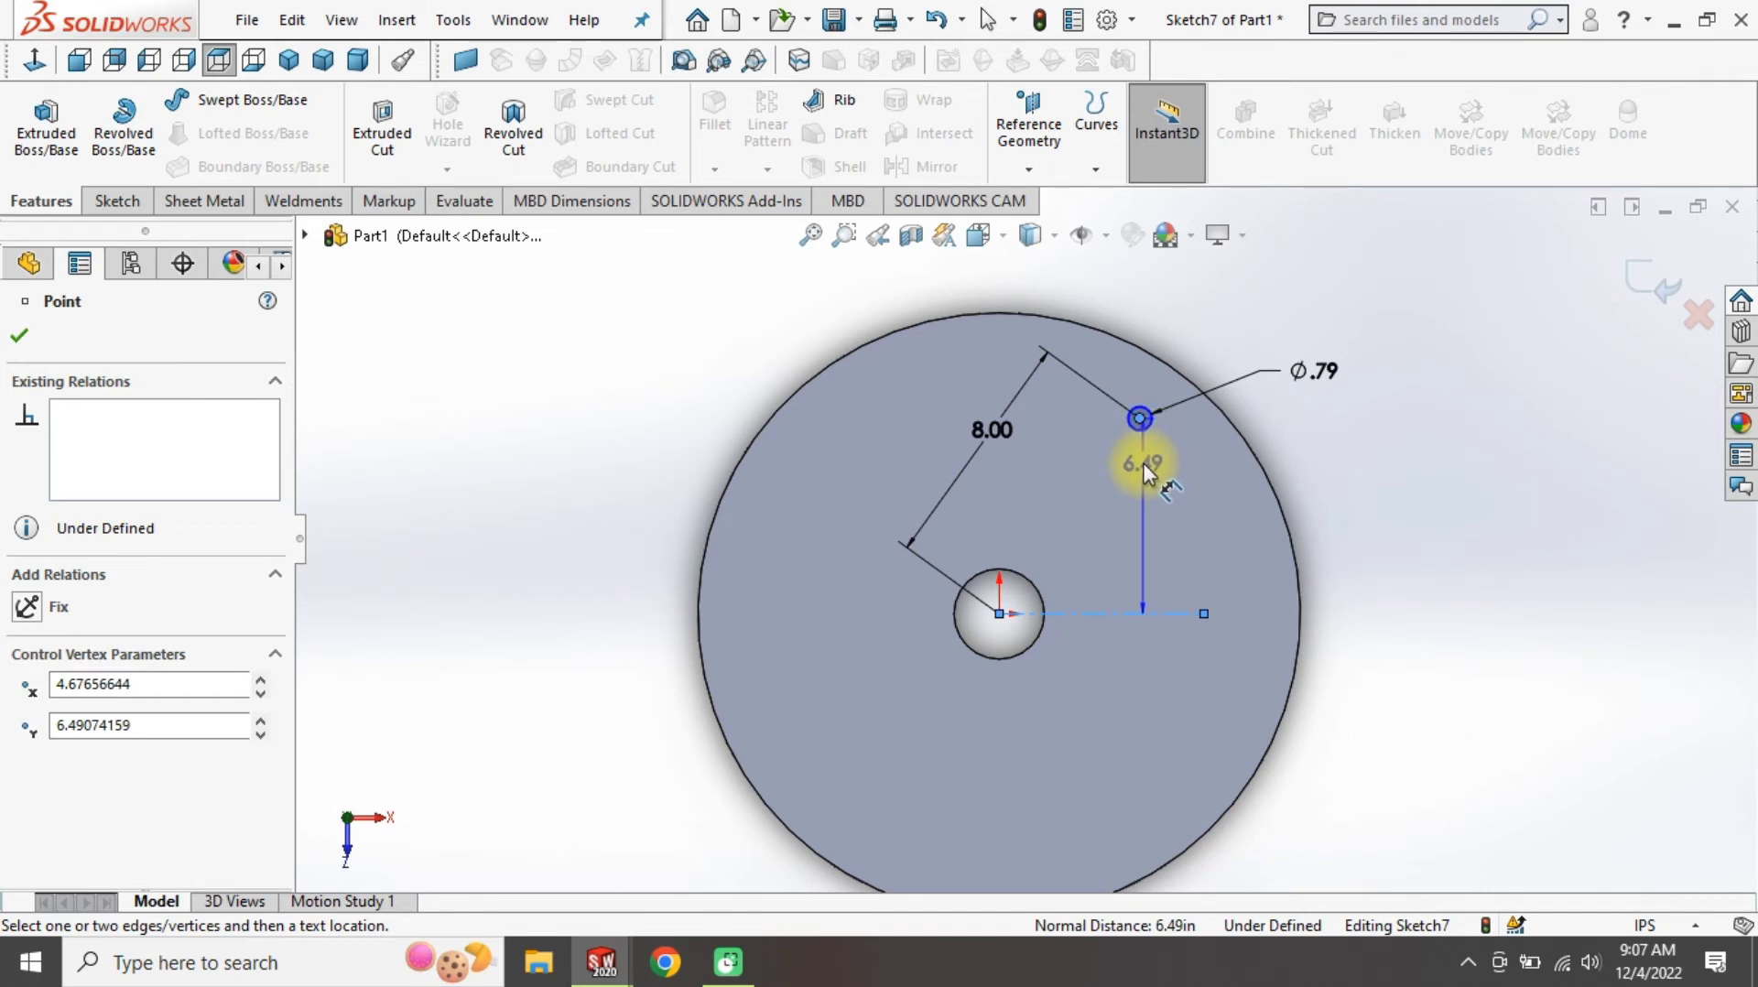
key("Escape")
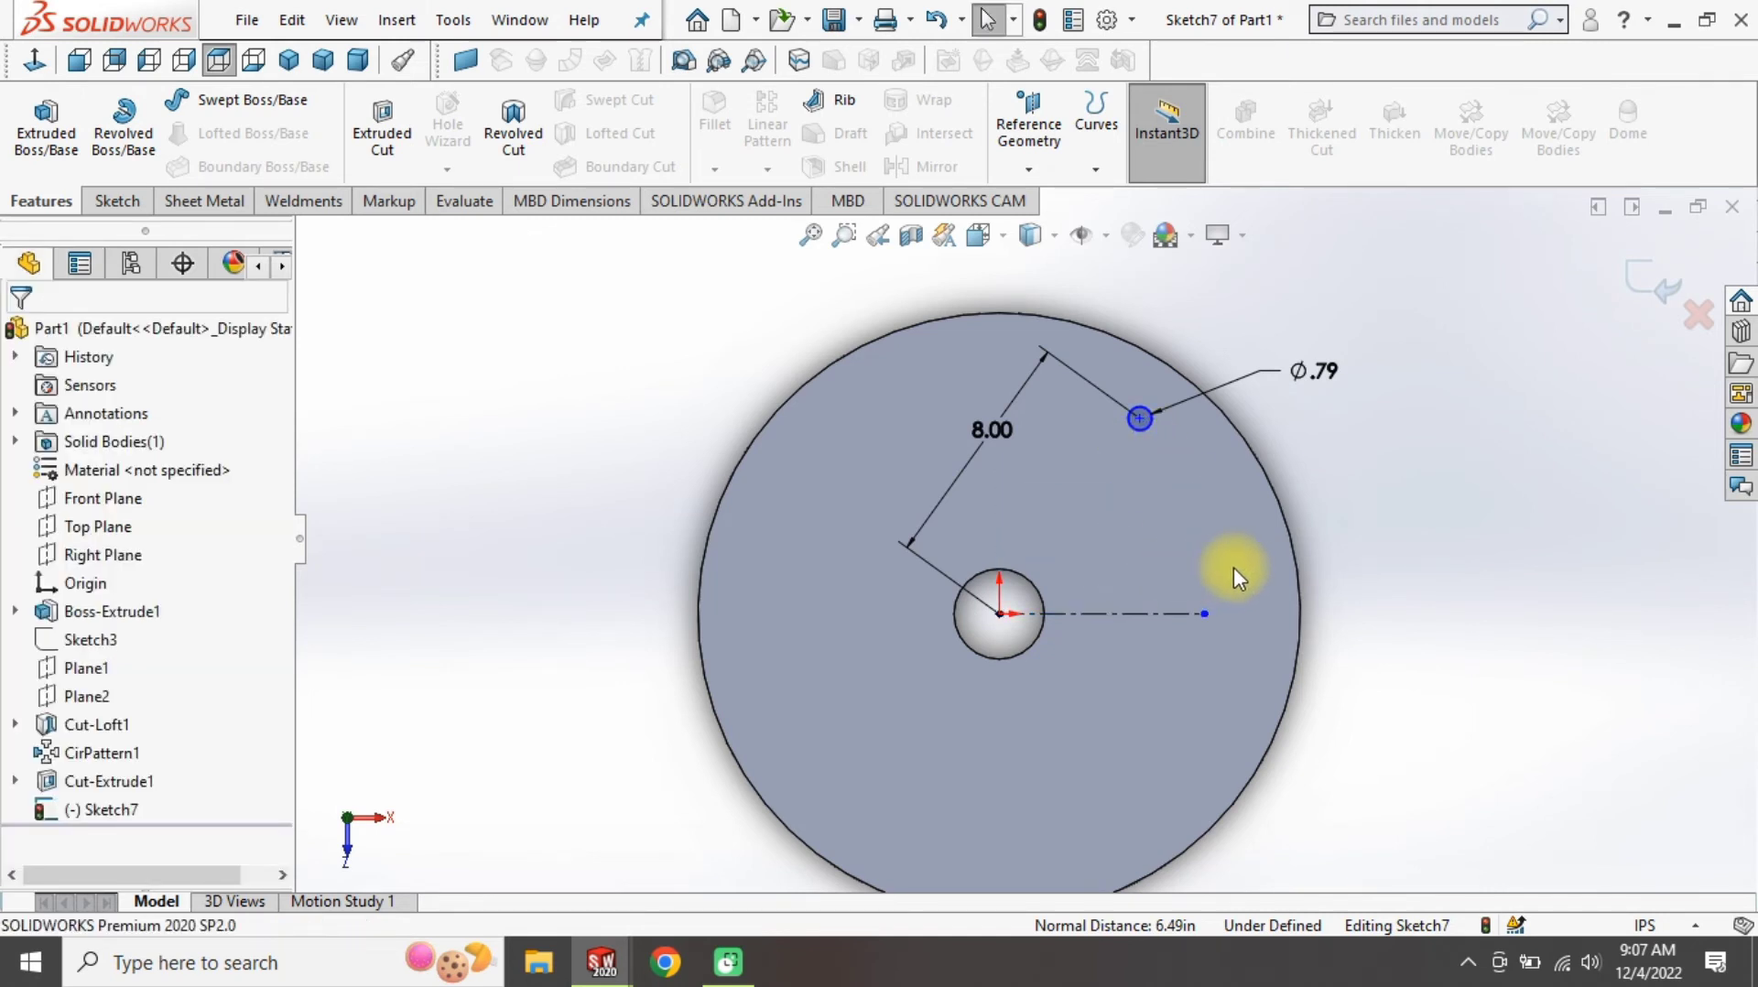
Draw a construction line from the circle centre to the disc centre and dimension it 45° from horizontal
key("l")
left_click(999, 613)
left_click(1140, 418)
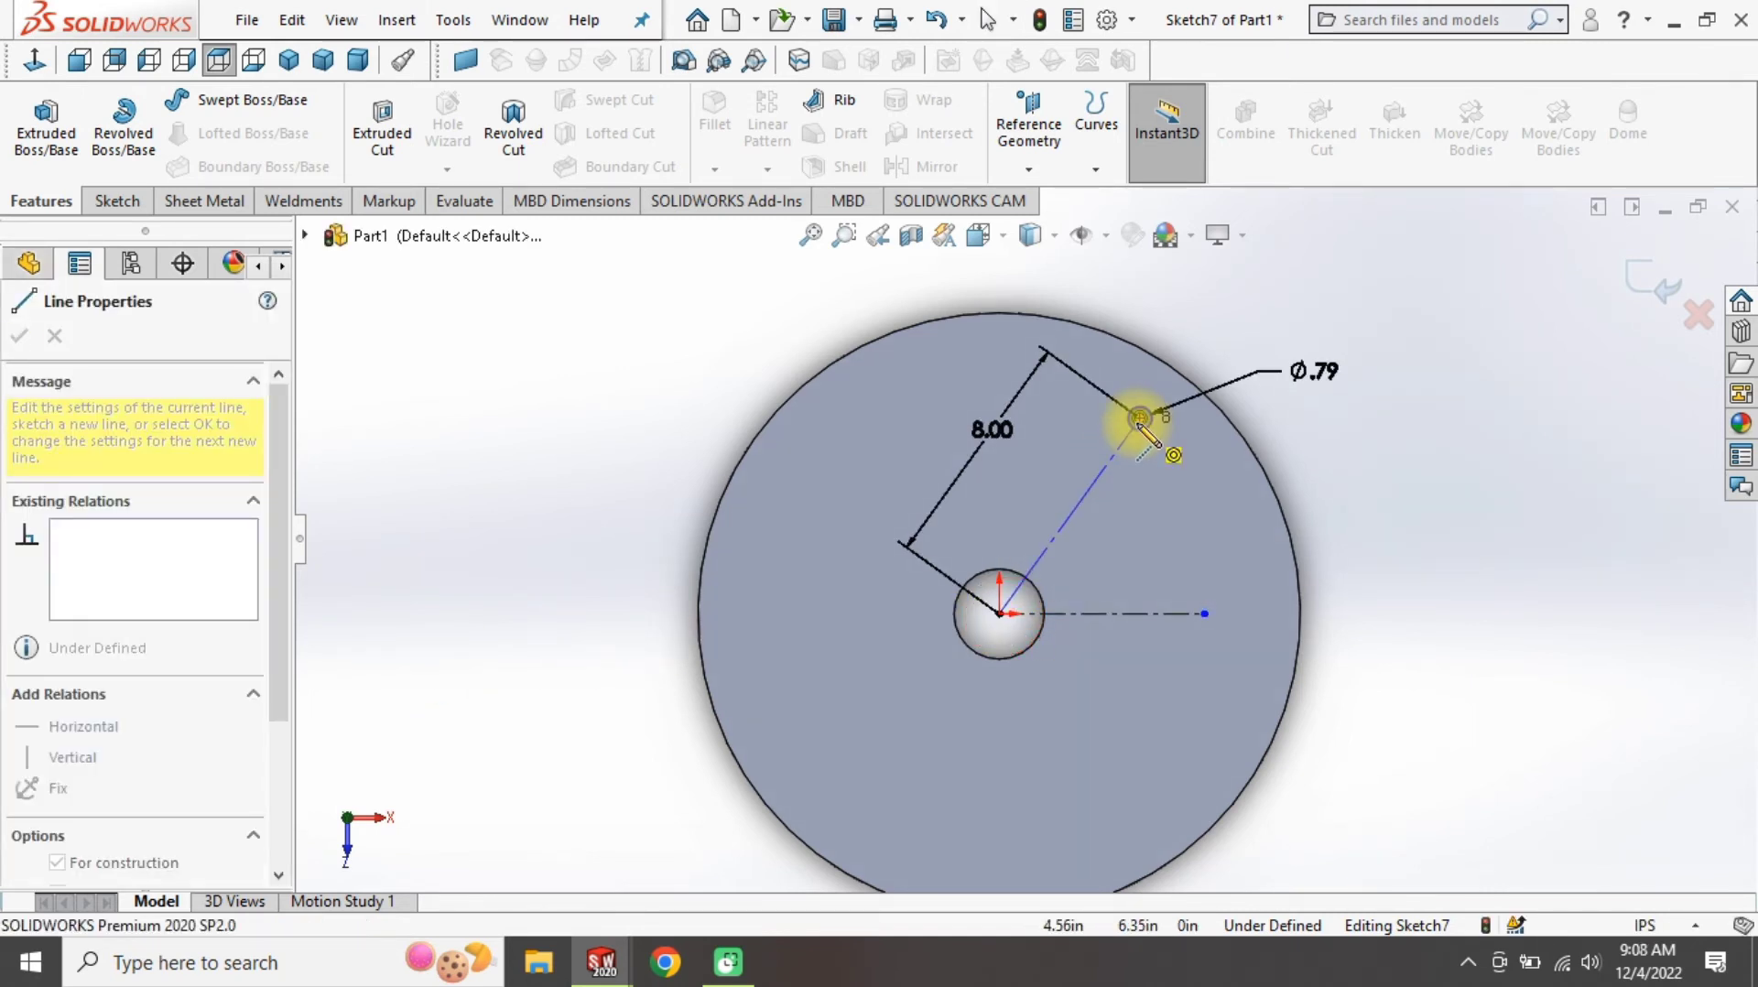
key("d")
left_click(1068, 529)
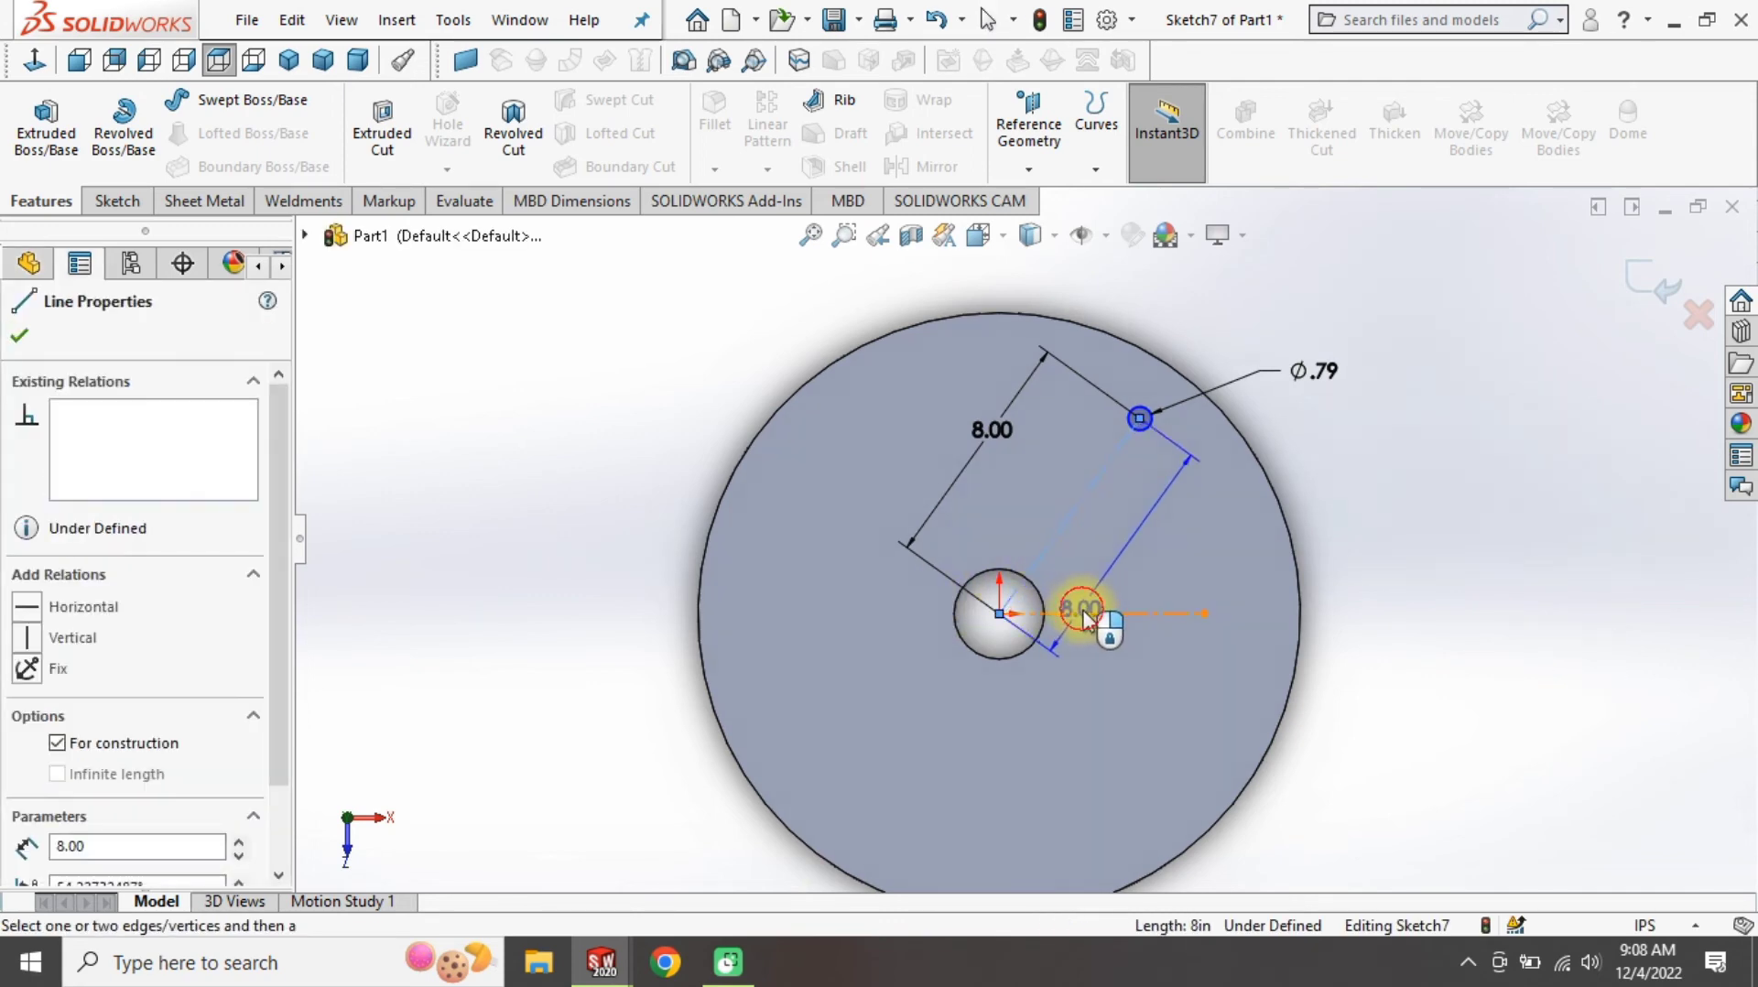
left_click(1121, 611)
left_click(1110, 560)
key("Return")
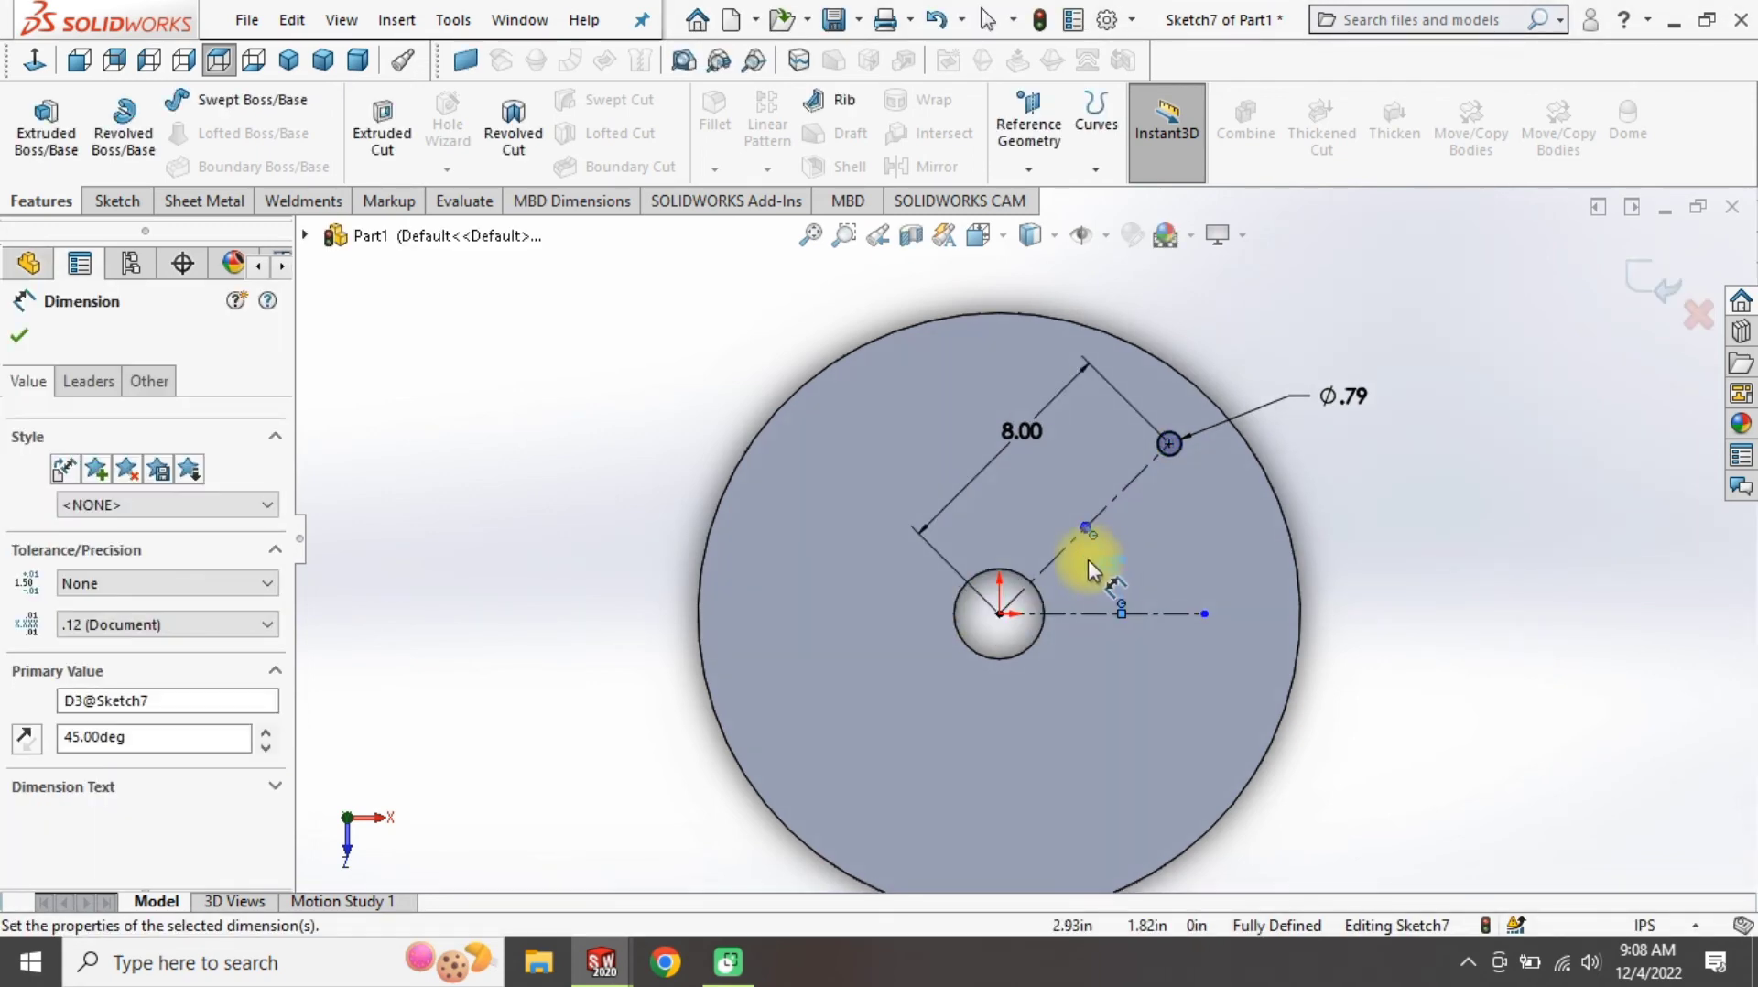
key("Escape")
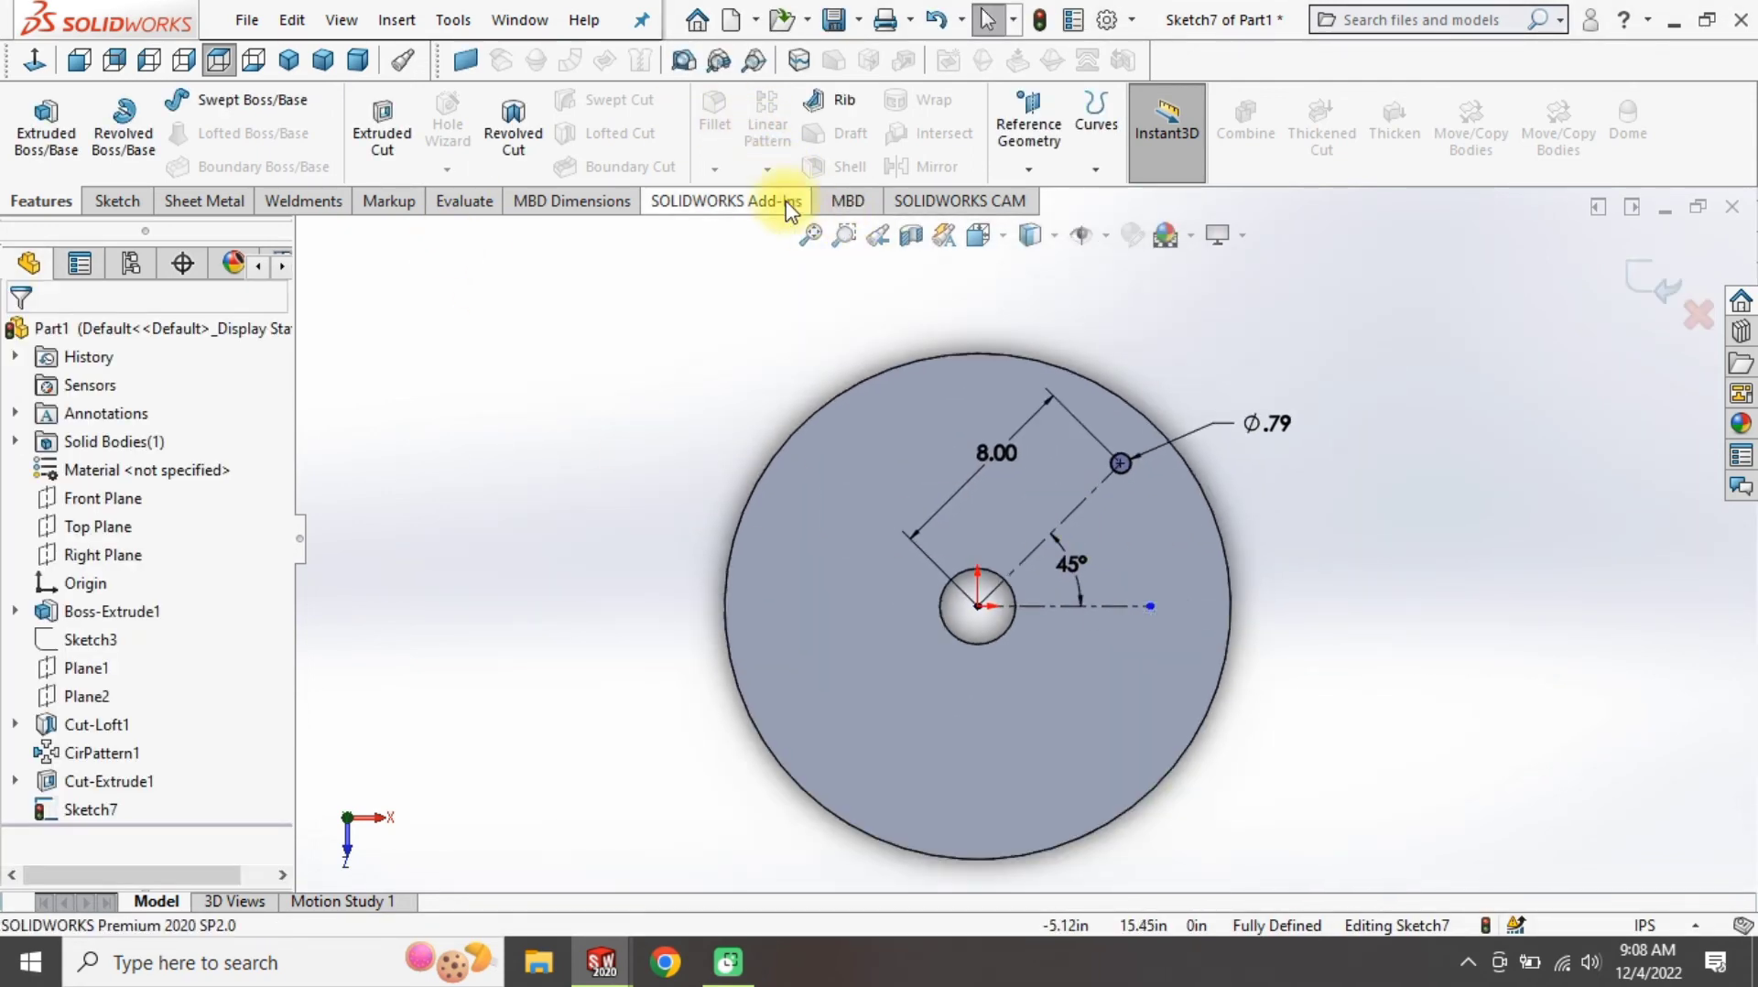
Circular-pattern the bolt-hole circle into 4 instances, then start an extruded cut from the sketch
left_click(117, 200)
left_click(808, 133)
left_click(732, 196)
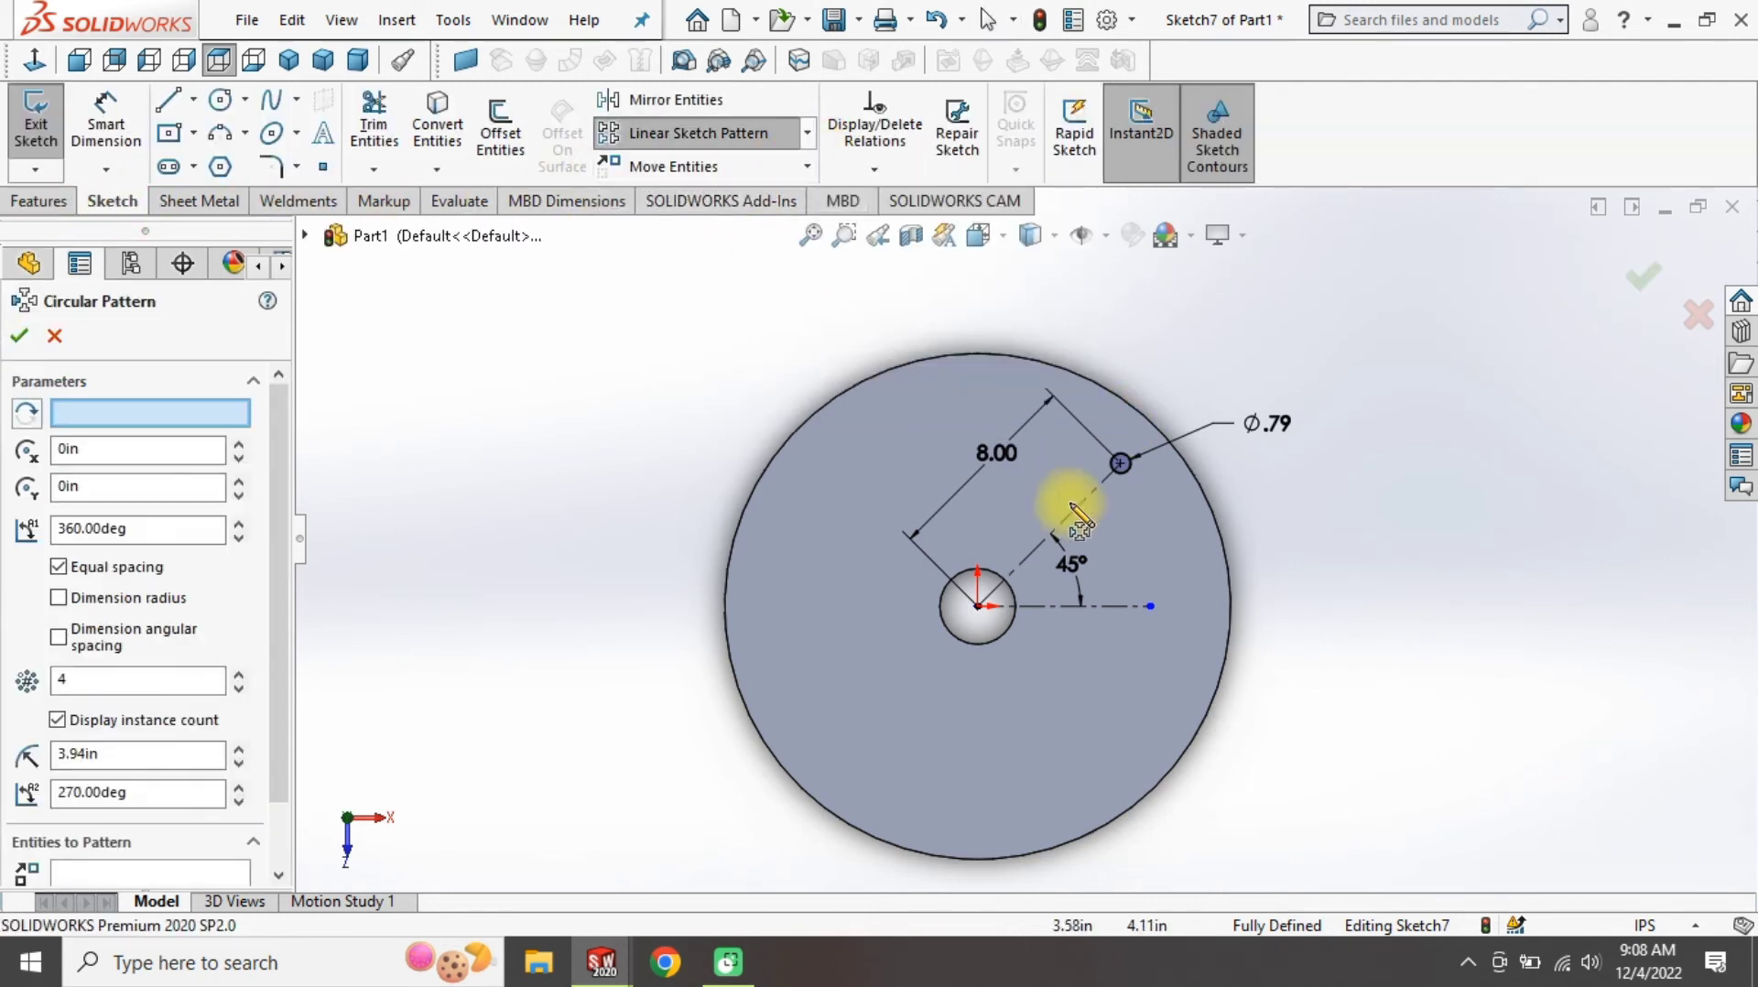
scroll(1079, 521, "down", 2)
left_click(1123, 443)
left_click(20, 337)
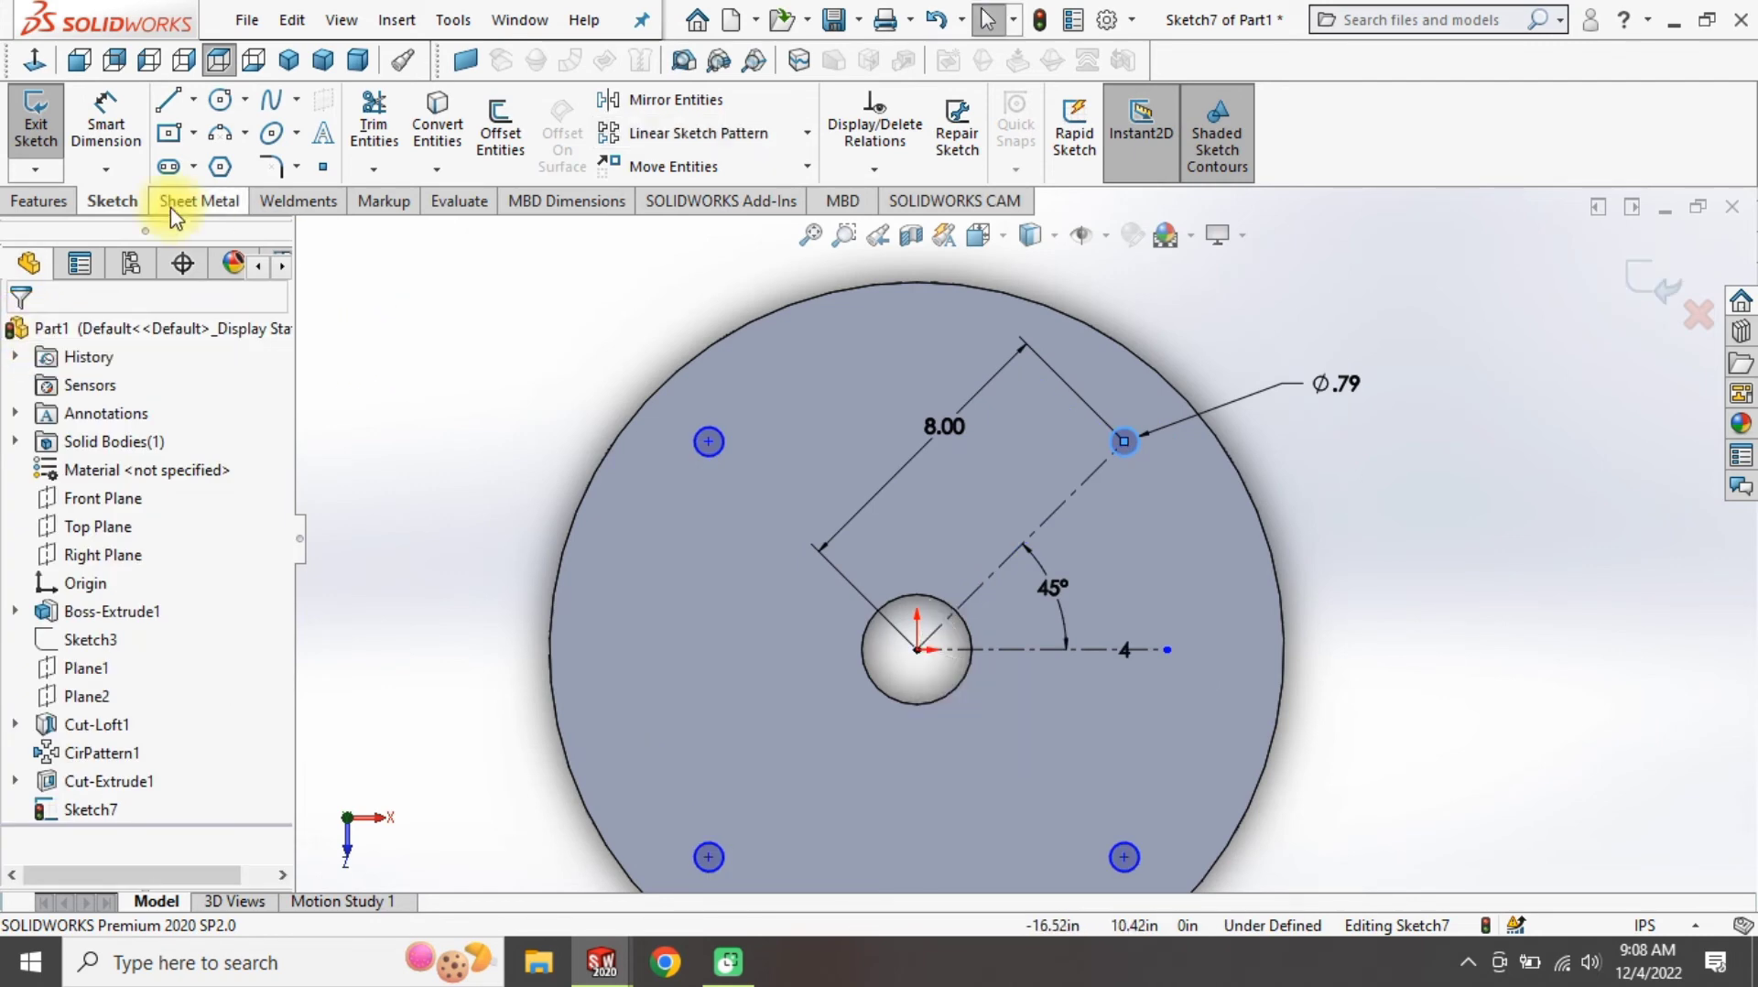
left_click(39, 201)
left_click(380, 128)
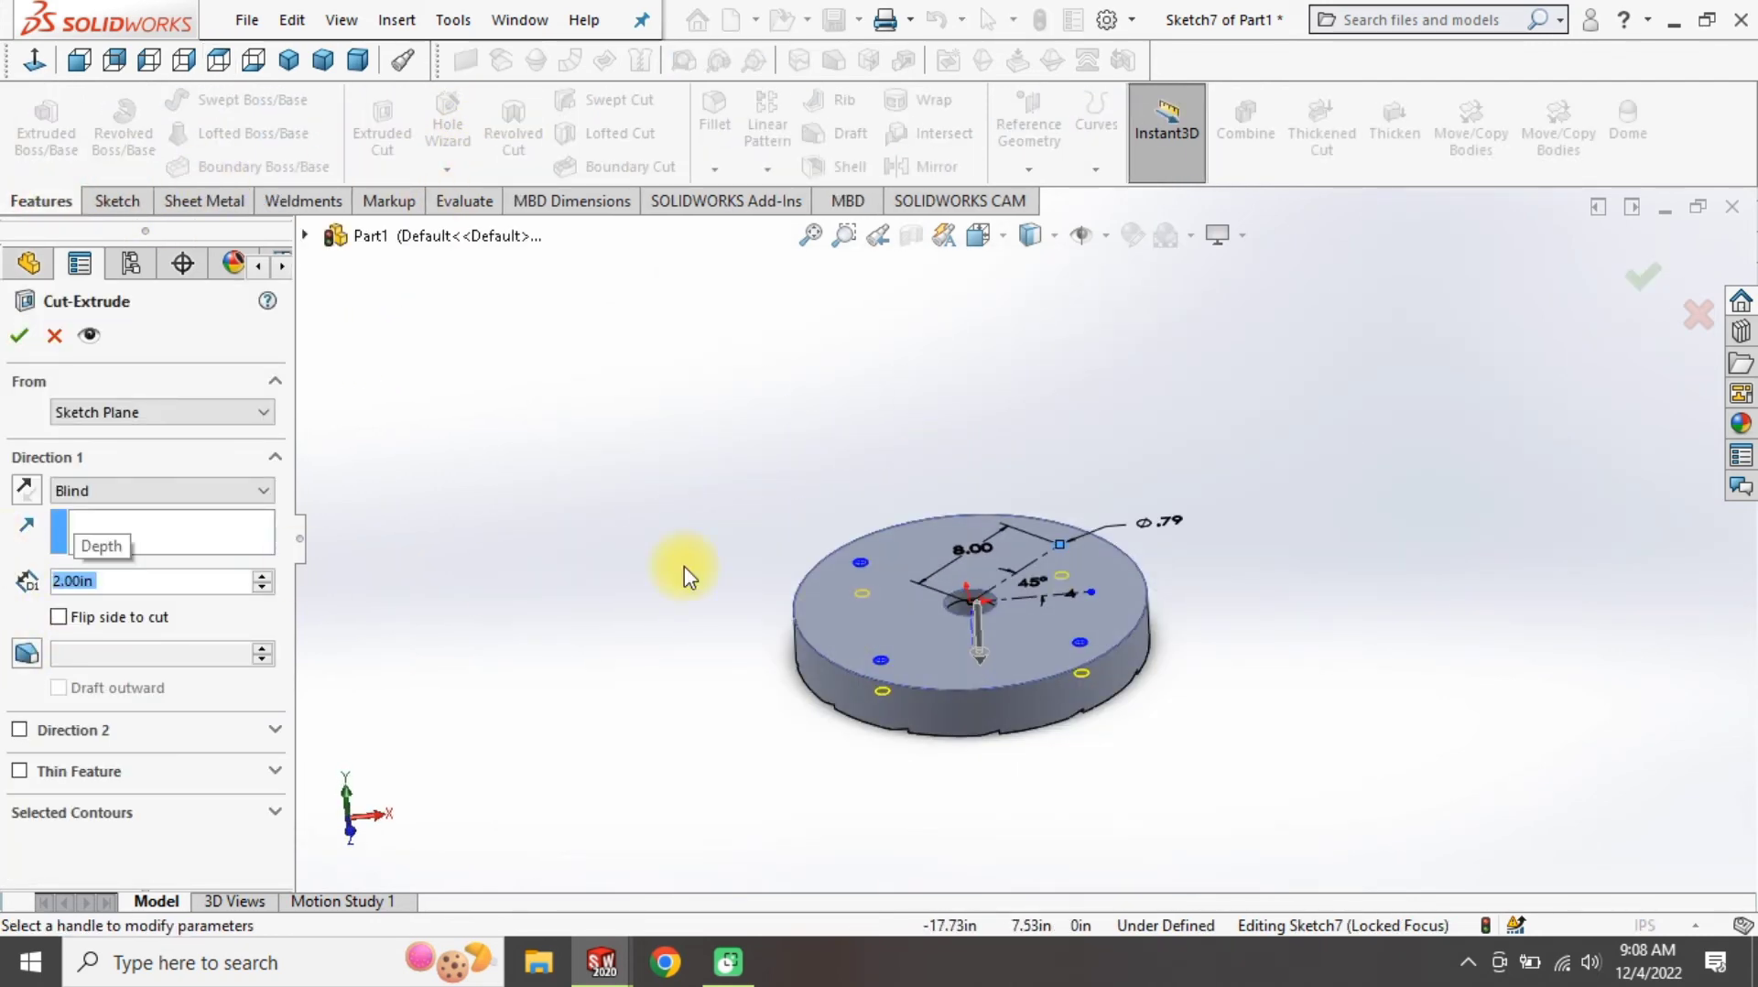
Accept the cut for the four bolt holes, inspect it, and return to isometric view
mouse_move(688, 576)
middle_mouse_down()
mouse_move(883, 510)
mouse_move(785, 608)
middle_mouse_up()
key("Return")
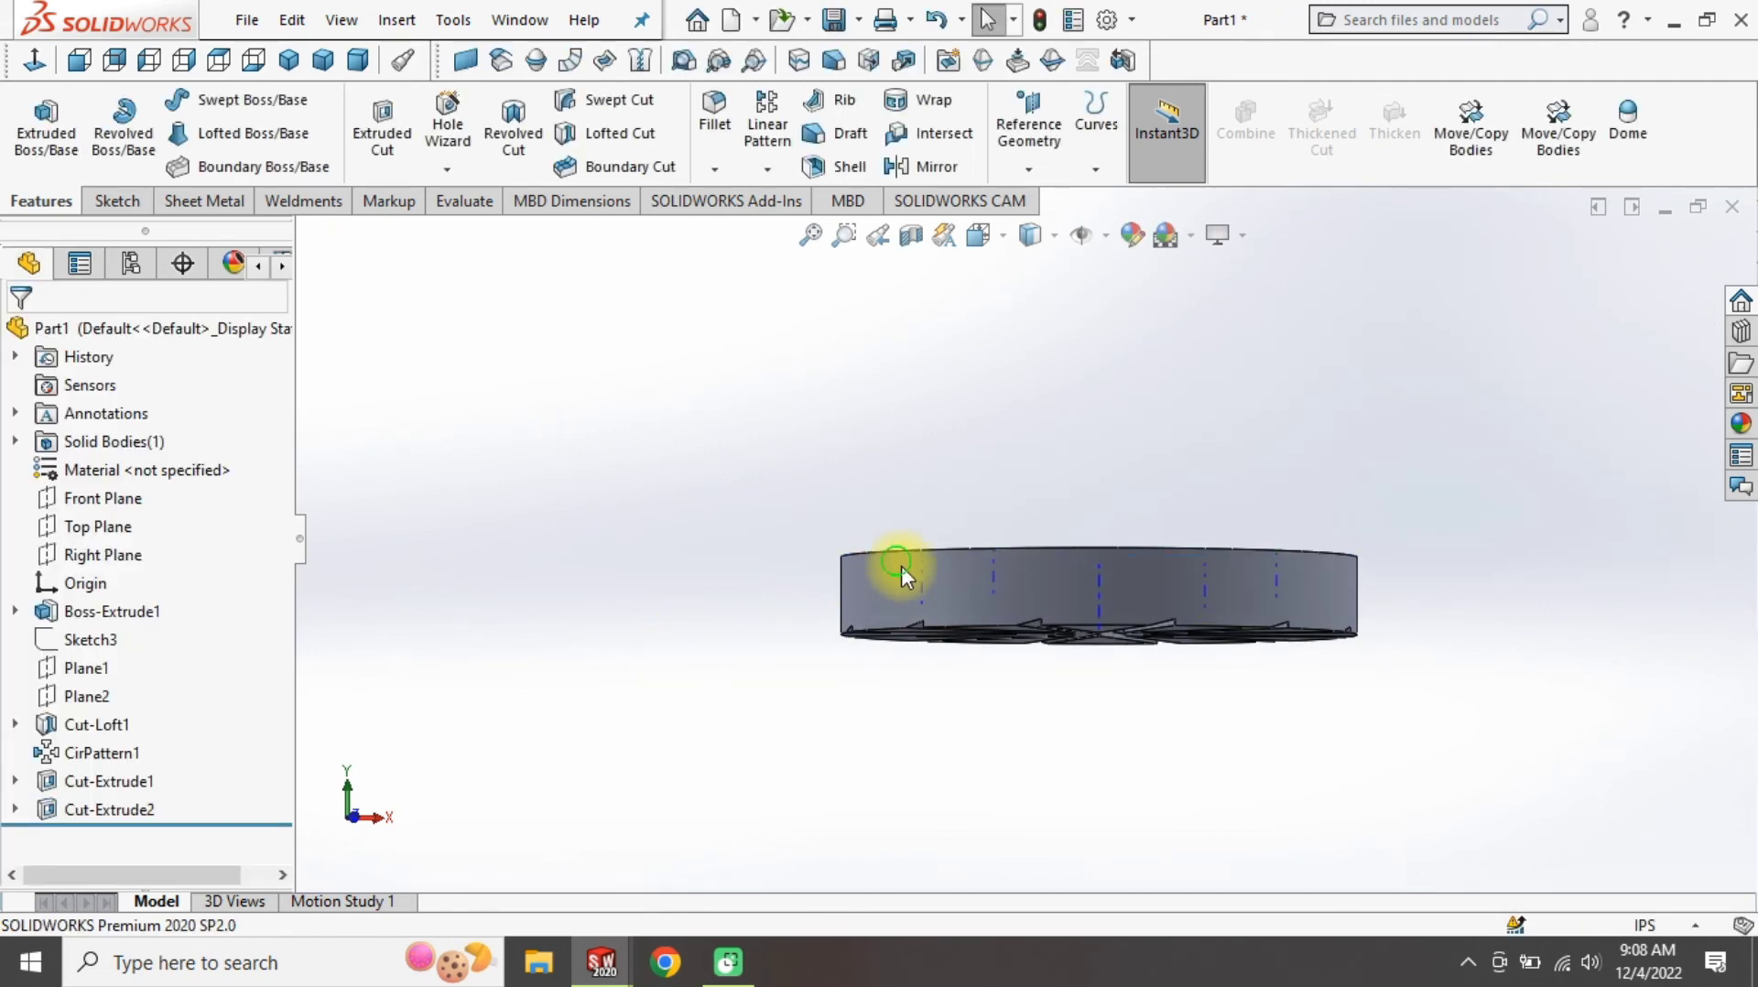
middle_click_drag(901, 566, 861, 678)
left_click(1108, 235)
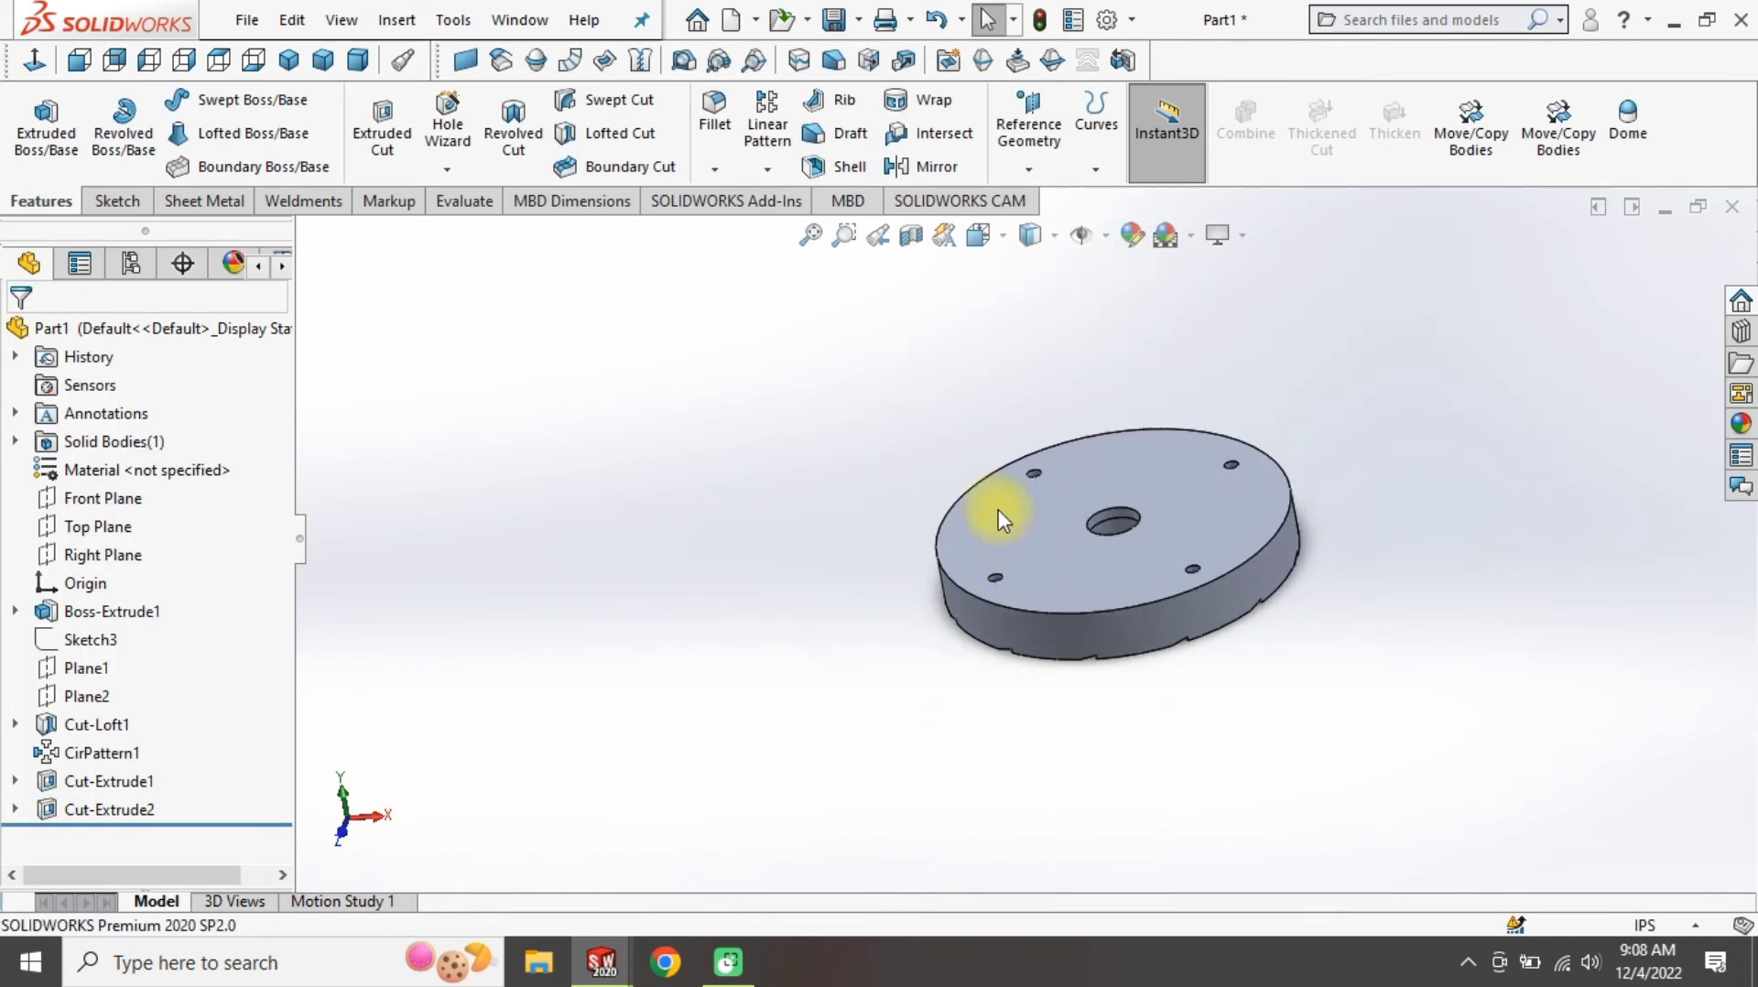
mouse_move(998, 509)
middle_mouse_down()
mouse_move(1079, 483)
mouse_move(1138, 306)
mouse_move(1161, 643)
mouse_move(1186, 339)
mouse_move(1005, 721)
mouse_move(980, 628)
mouse_move(952, 794)
middle_mouse_up()
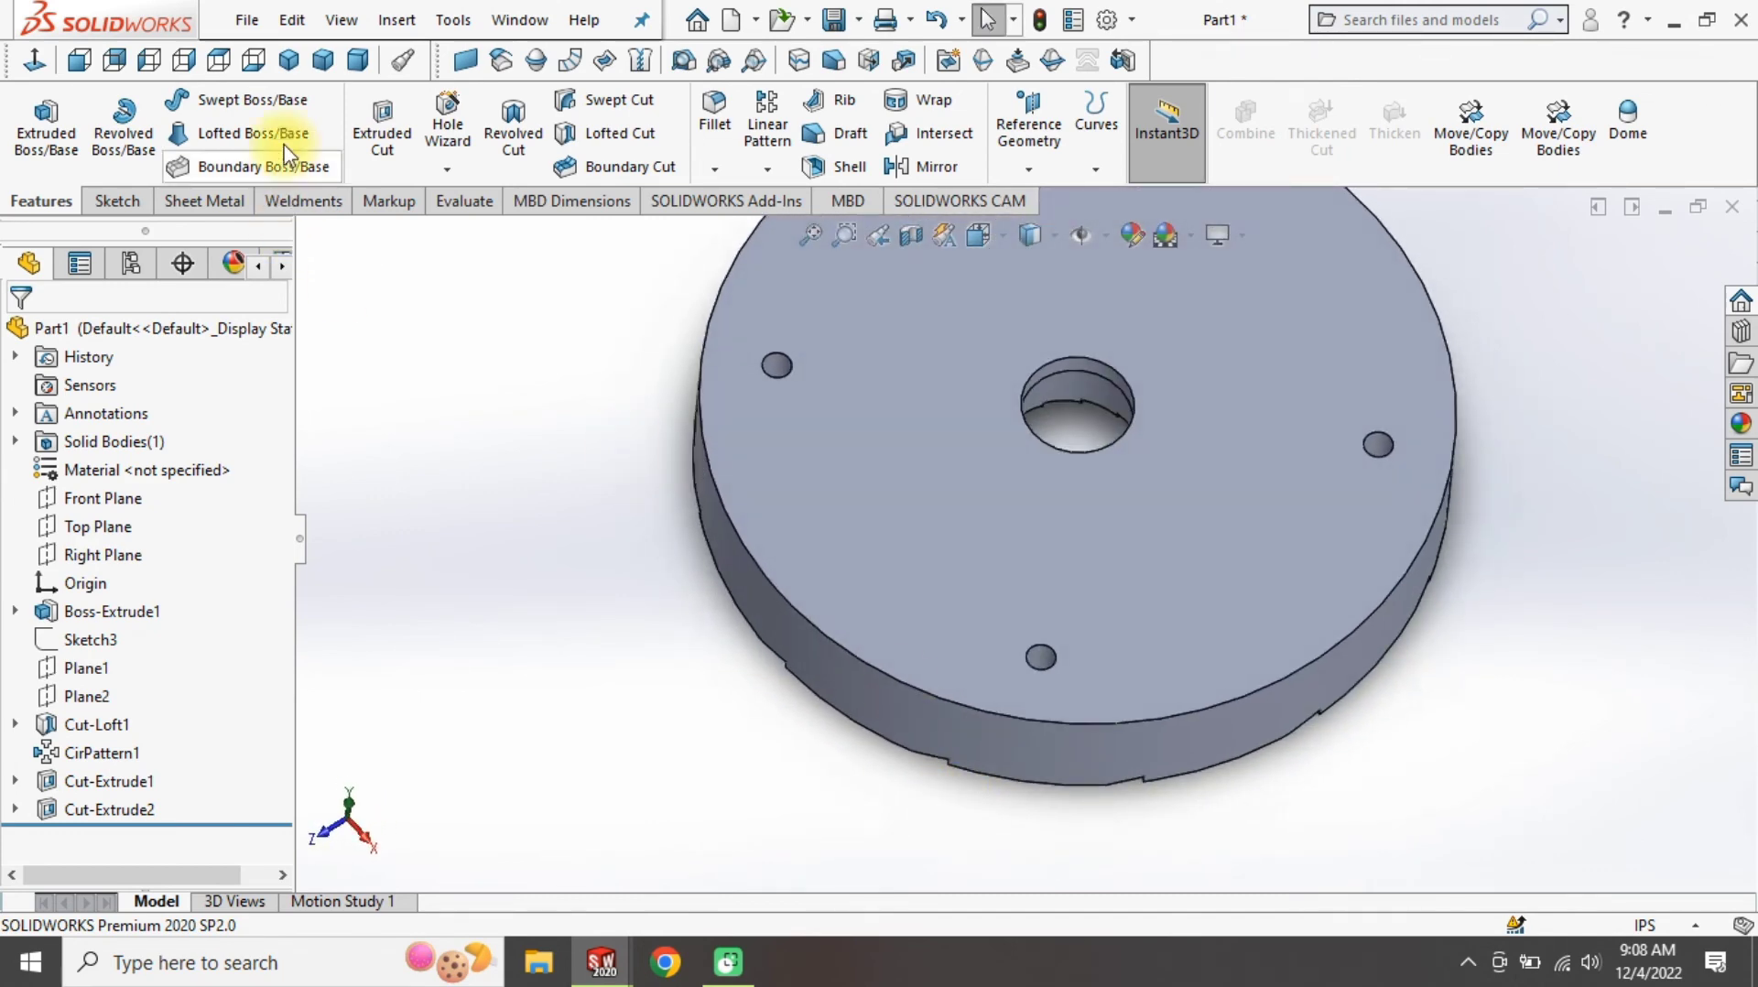
left_click(288, 61)
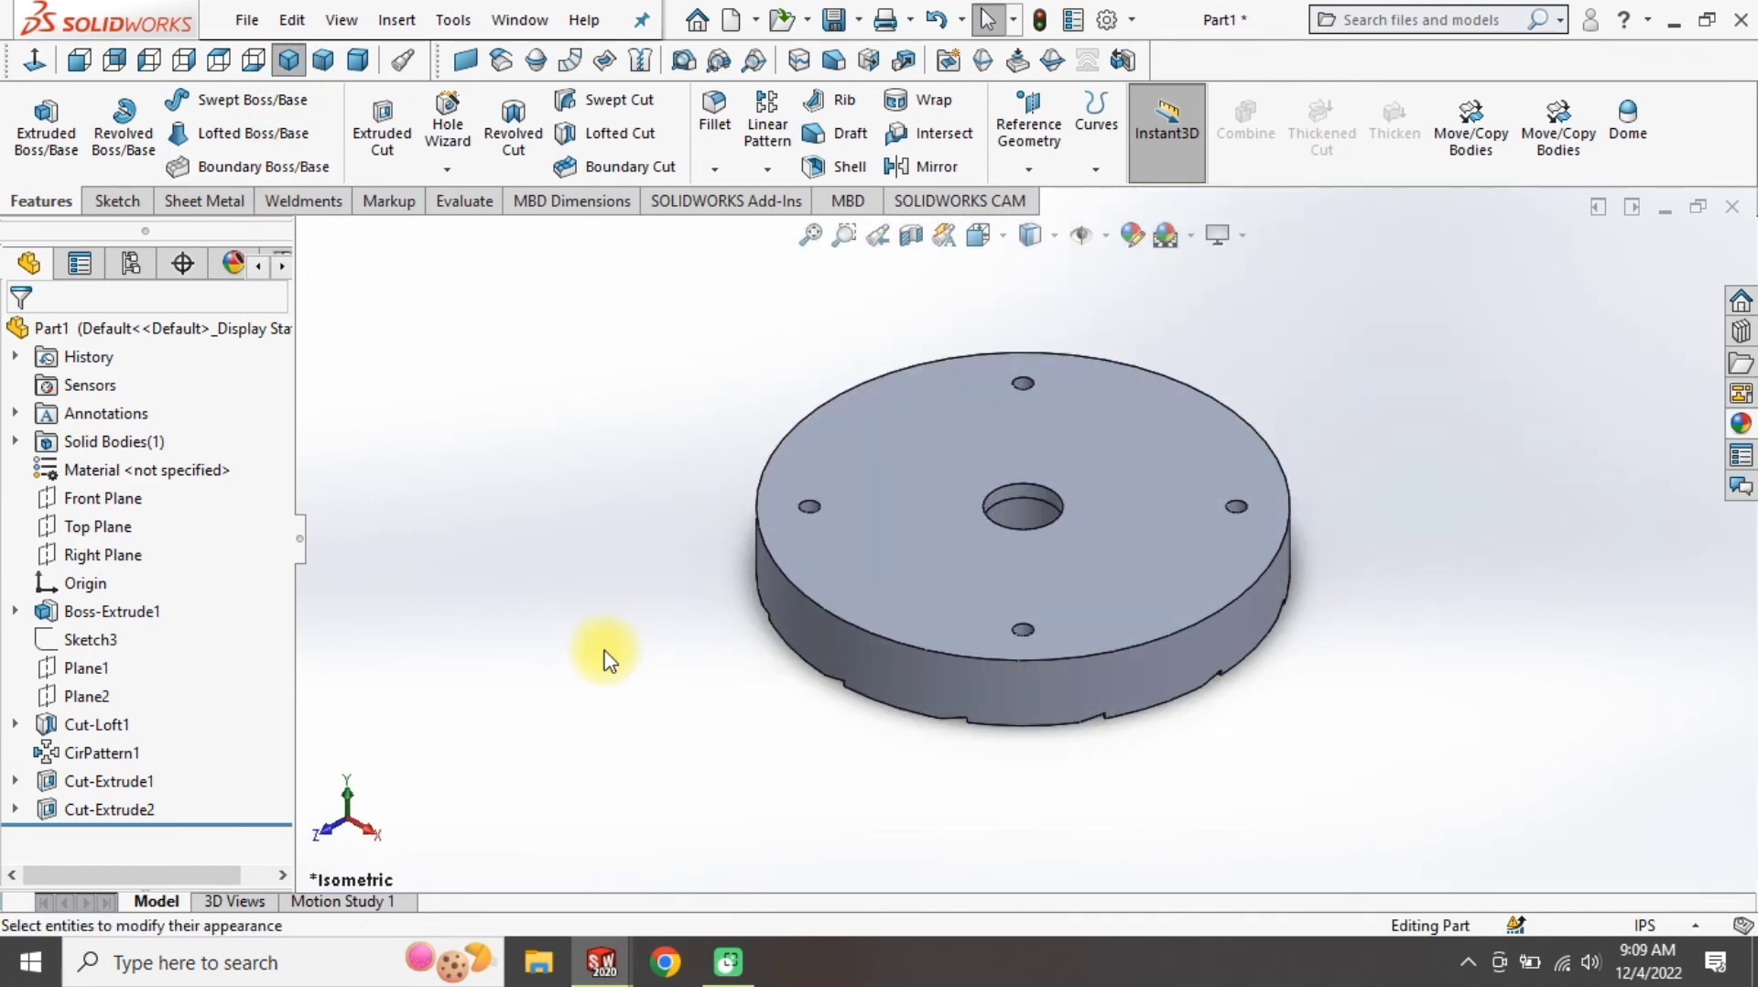
Apply the Stone > Architectural granite appearance to the disc, then return to isometric view
left_click(1740, 425)
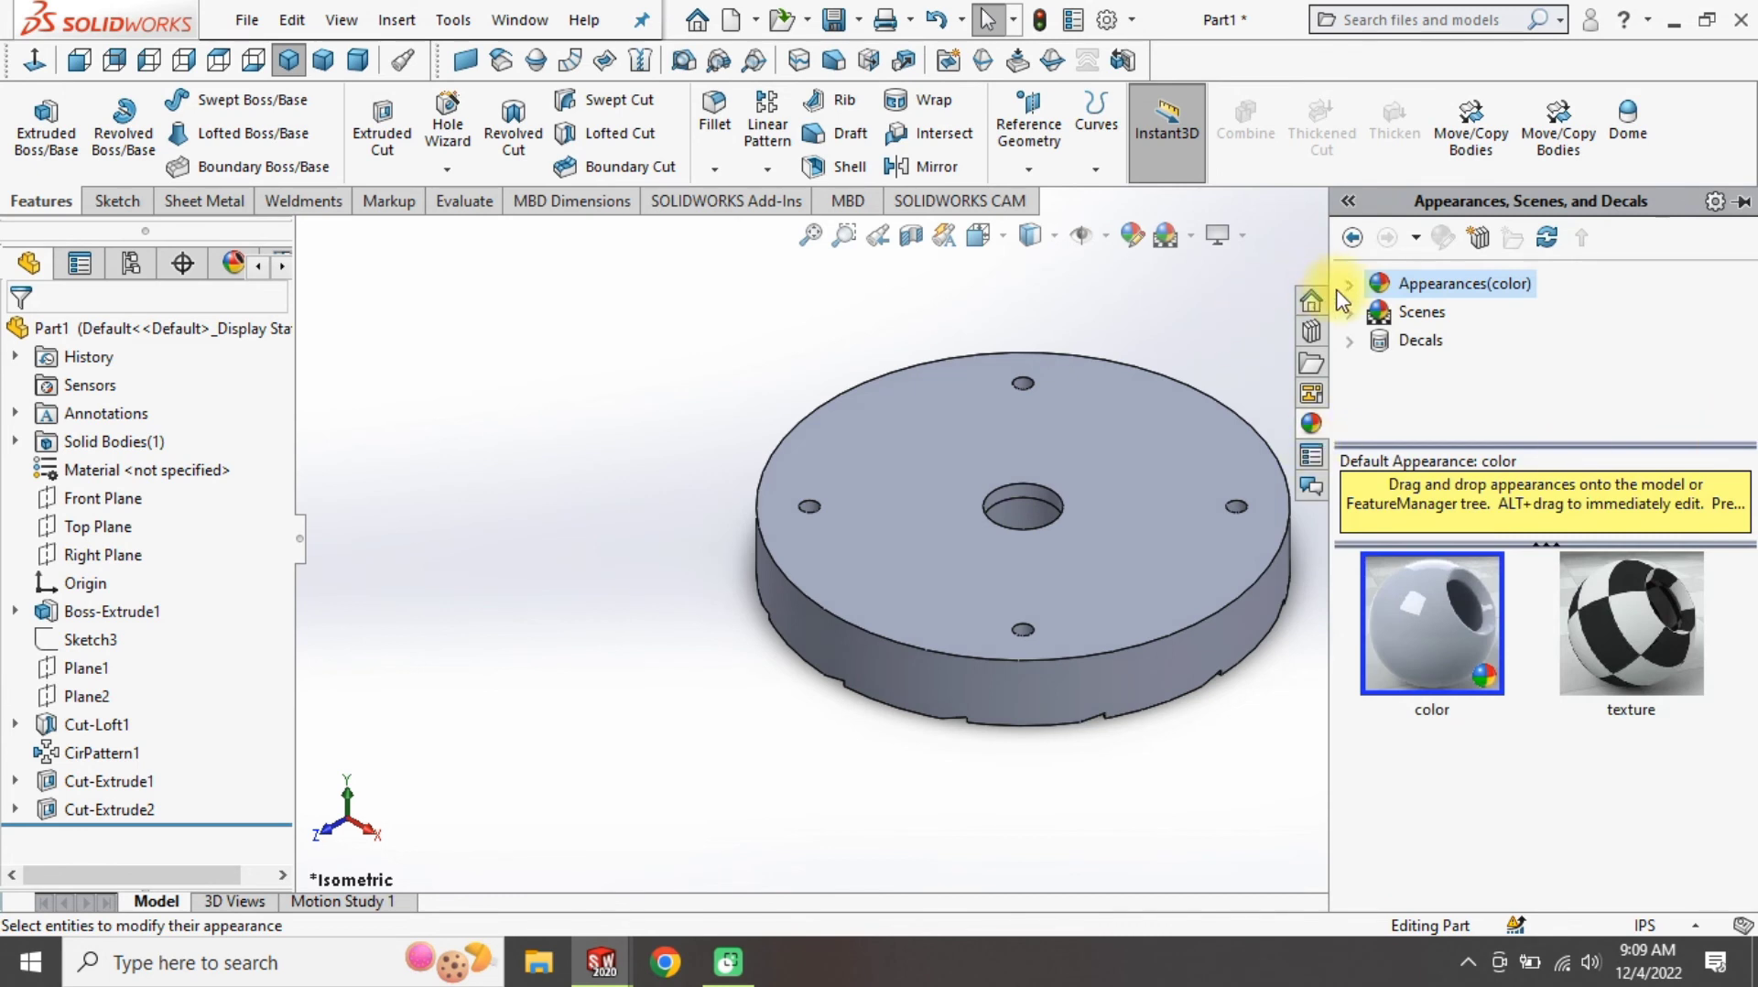
scroll(1374, 339, "down", 3)
left_click(1377, 341)
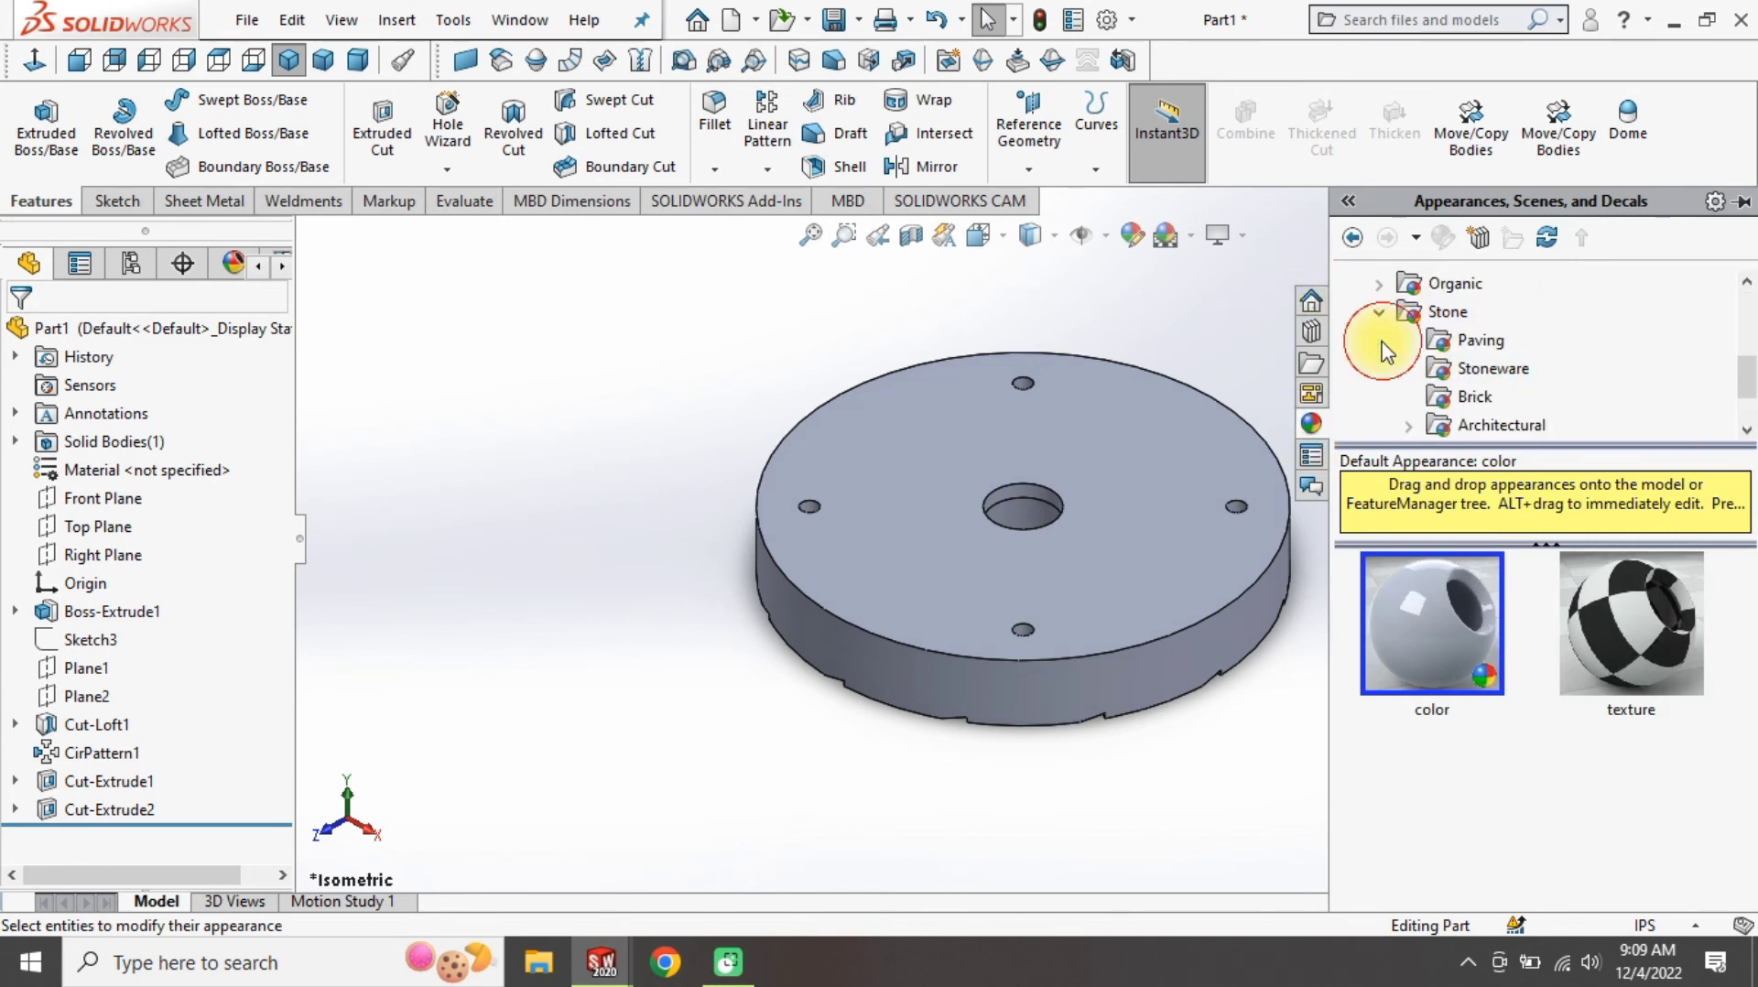
left_click(1481, 342)
scroll(1483, 357, "down", 1)
left_click(1499, 339)
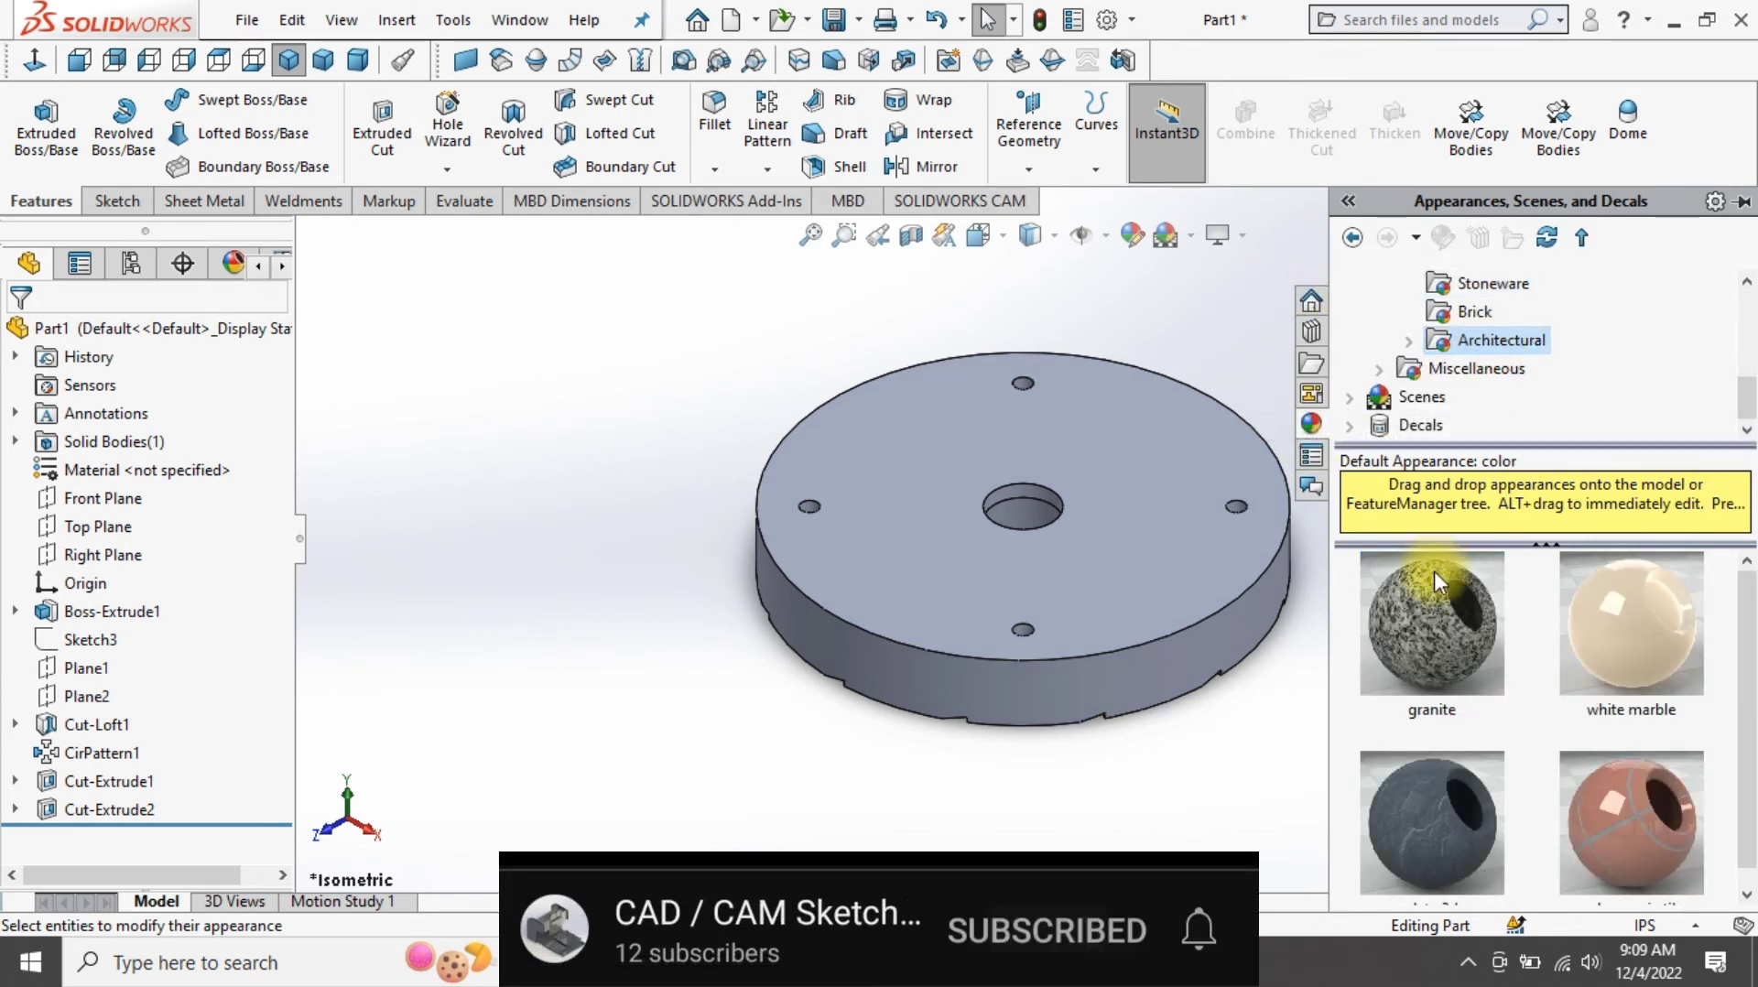
left_click_drag(1436, 581, 1150, 597)
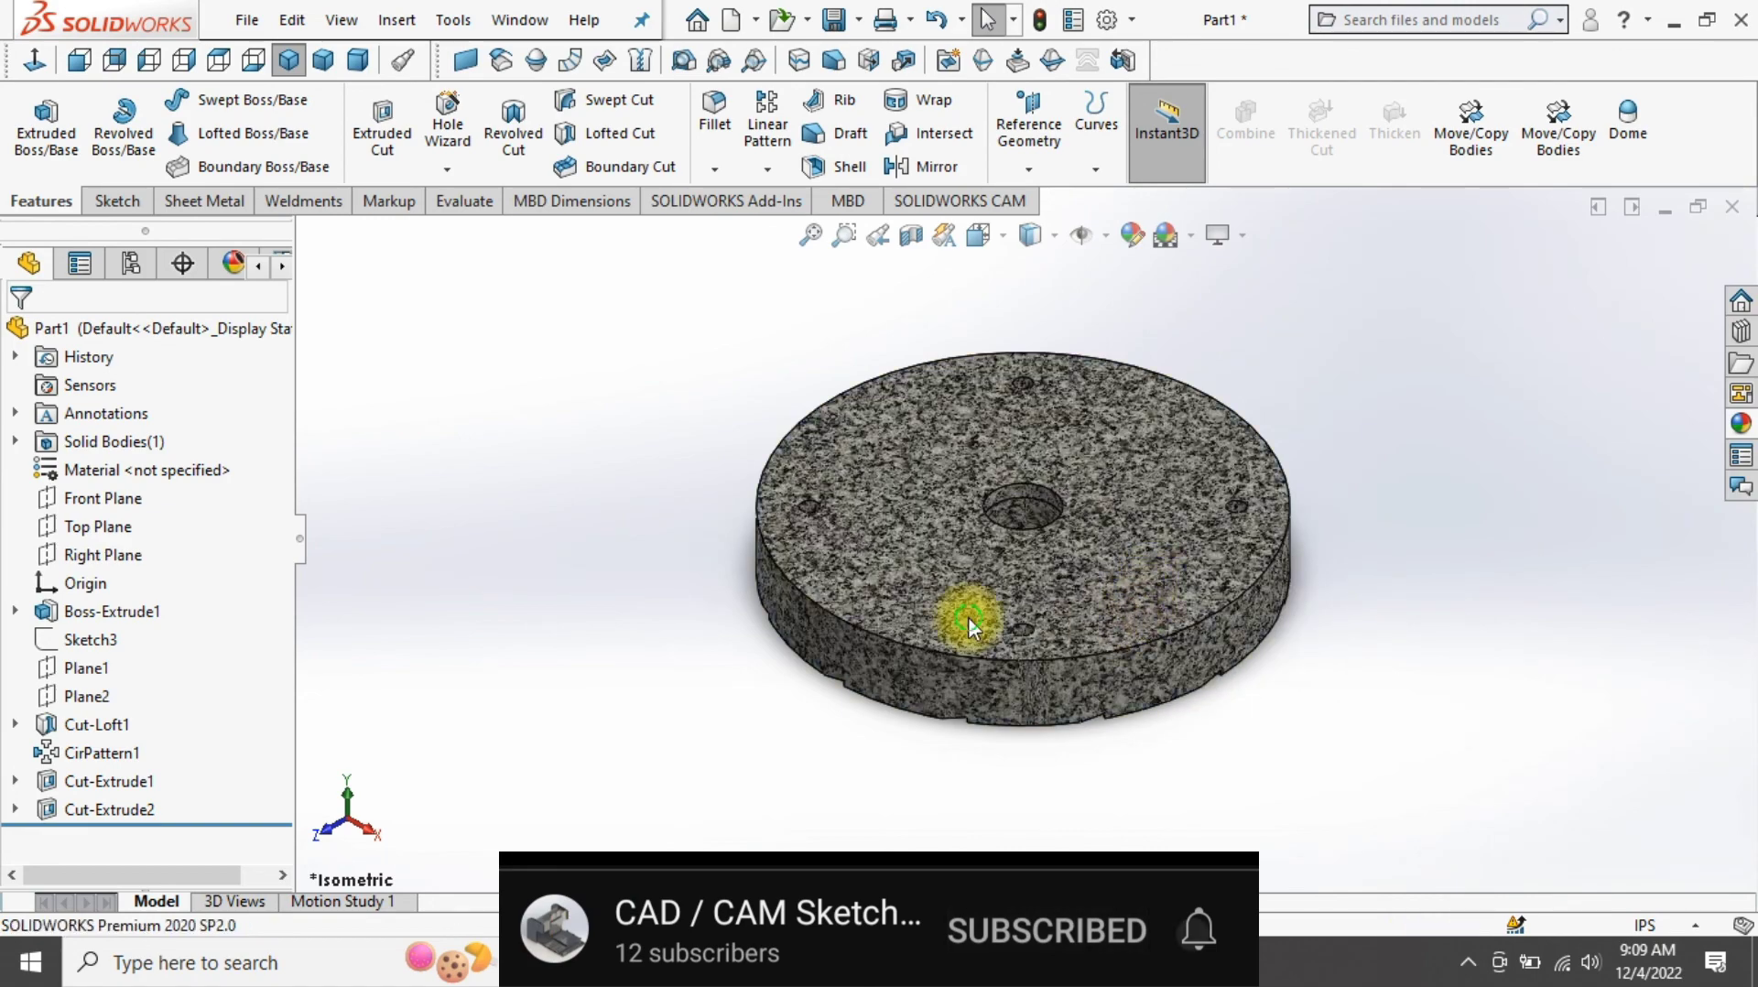
middle_click_drag(968, 617, 797, 384)
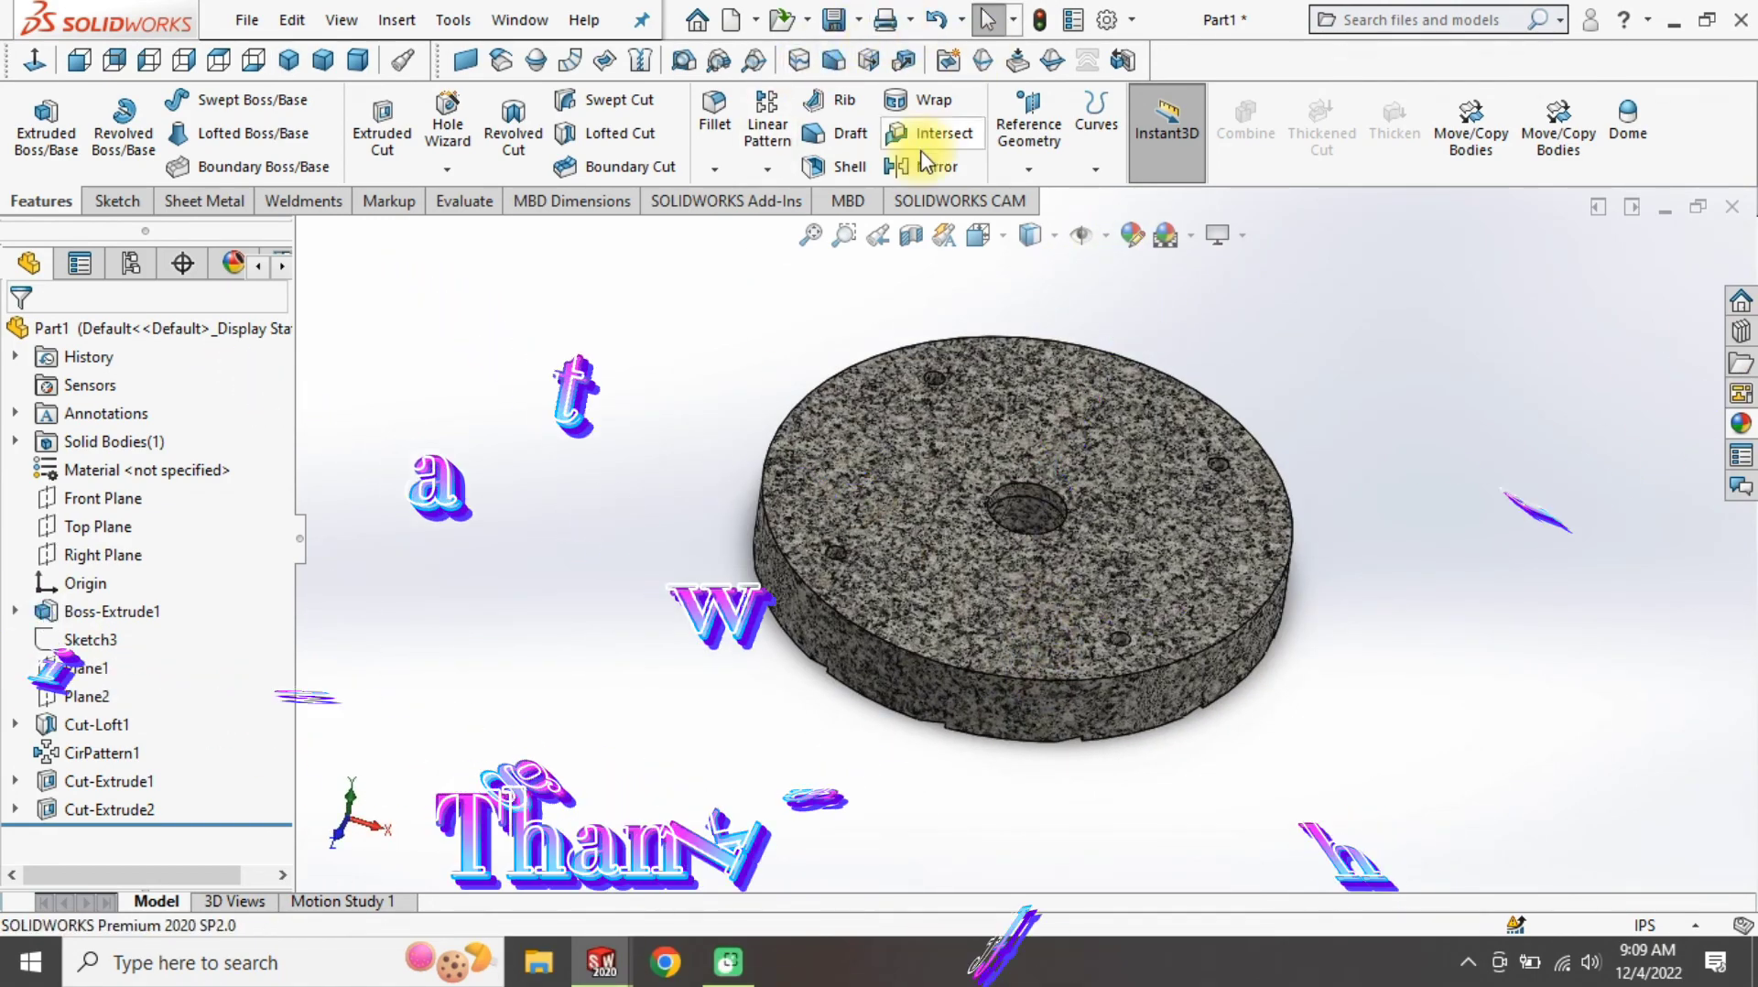
left_click(288, 59)
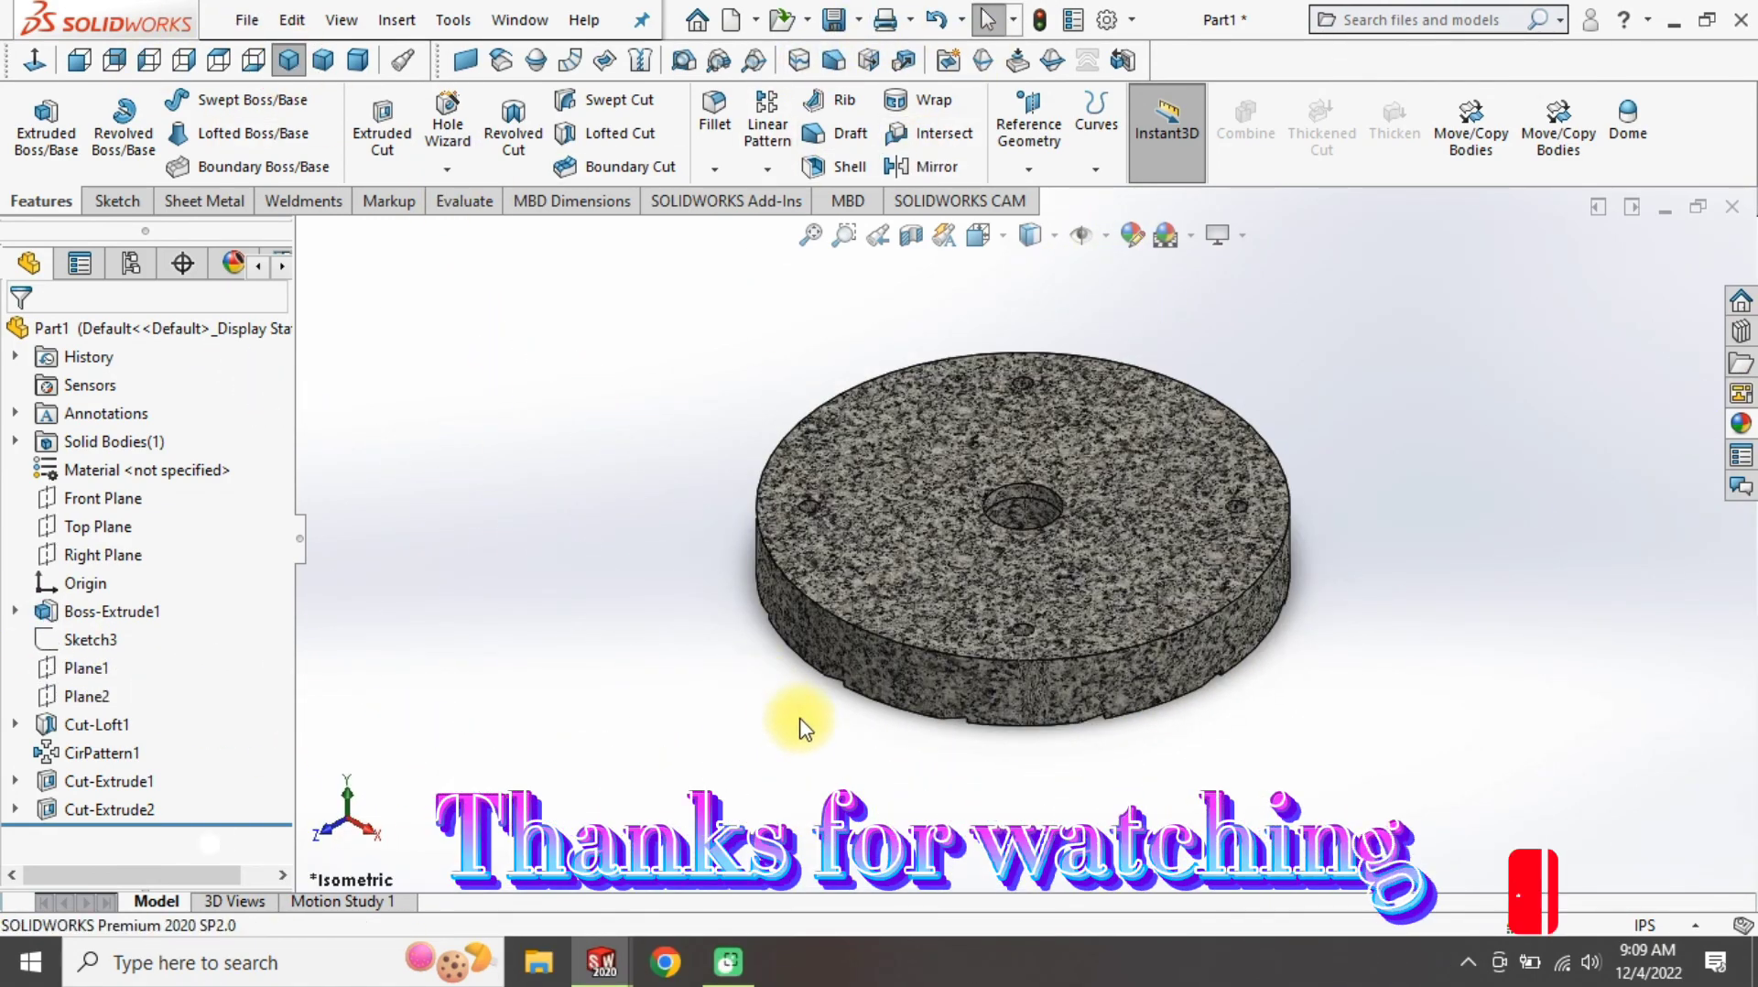